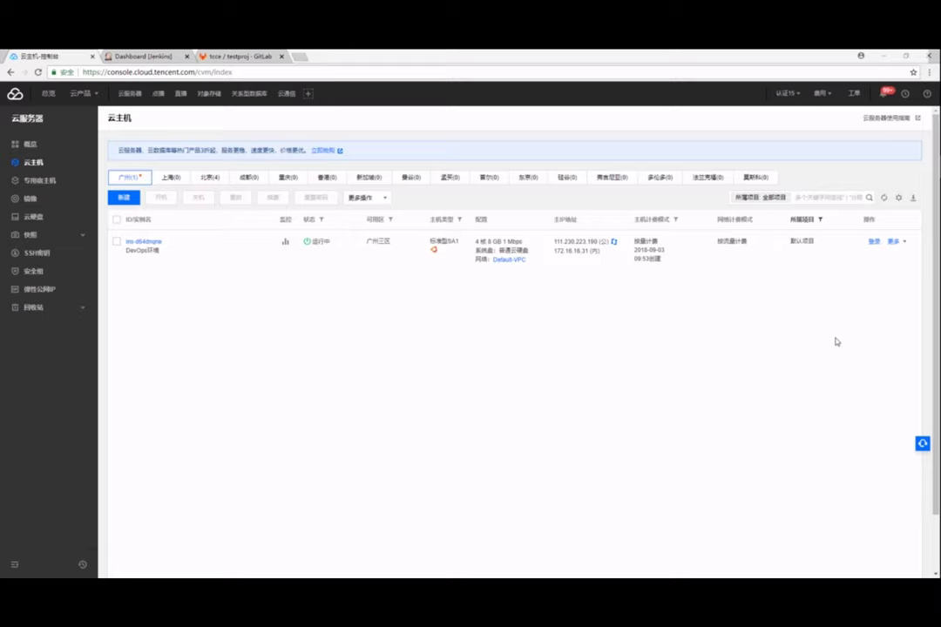
- Select the DevOps environment instance ID in Tencent Cloud Console, then switch to the GitLab testproj tab
triple_click(143, 241)
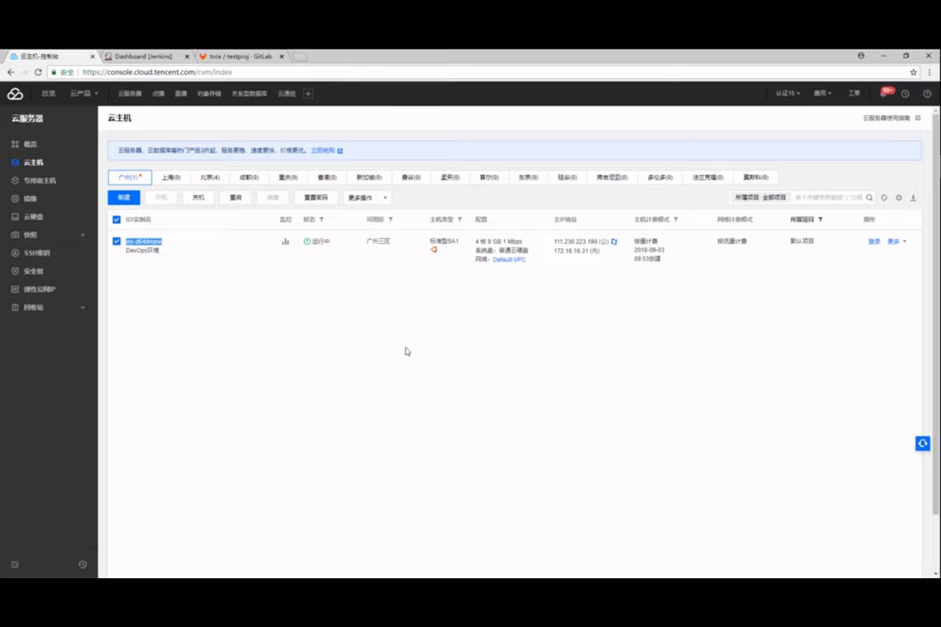
left_click(229, 56)
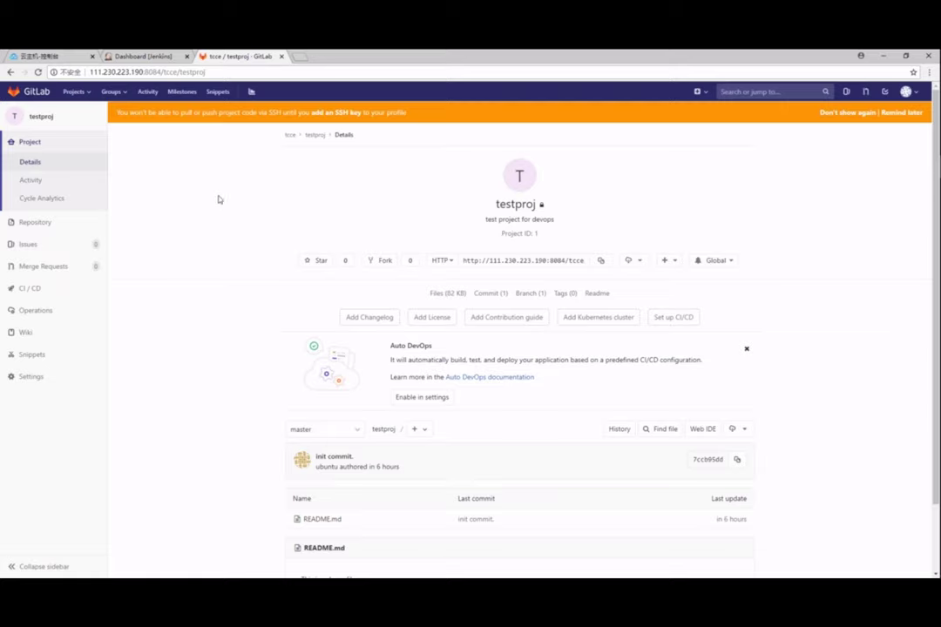
- Switch from GitLab to the Jenkins tab showing the Credentials list
left_click(124, 54)
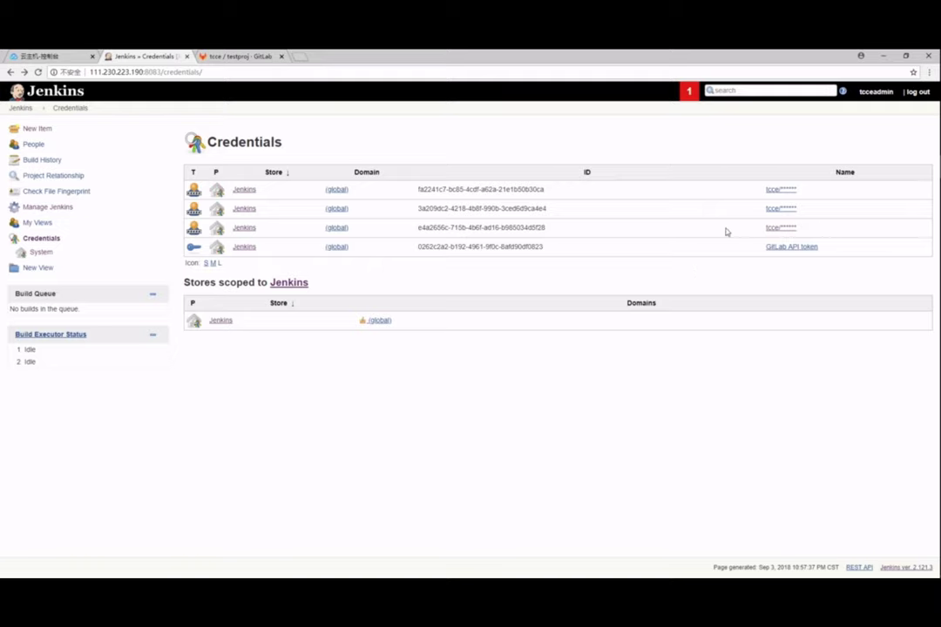
- Highlight the GitLab API token credential, then open the testproj job's Configure page
left_click_drag(764, 248, 830, 254)
key("alt+Left")
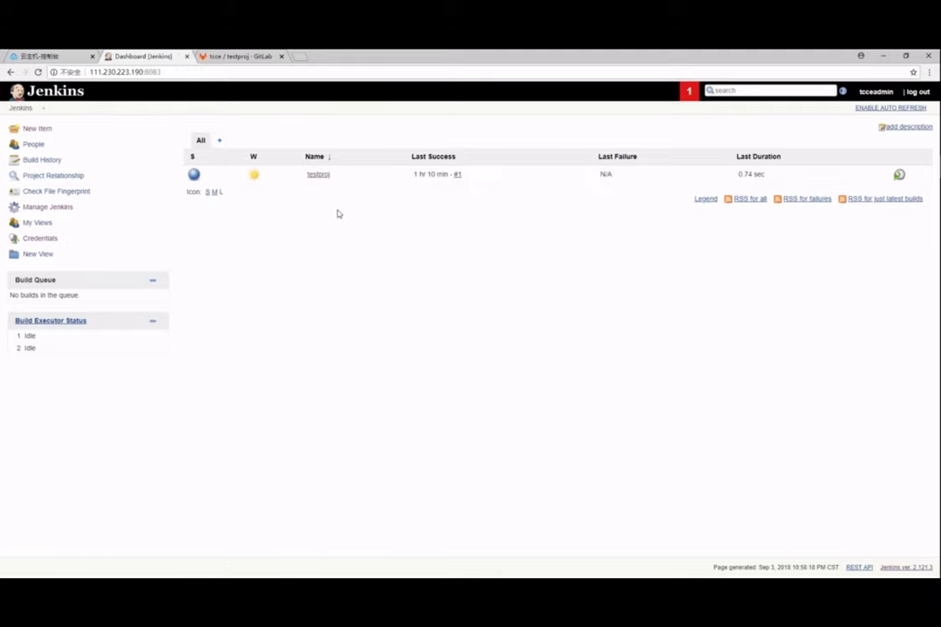
double_click(319, 175)
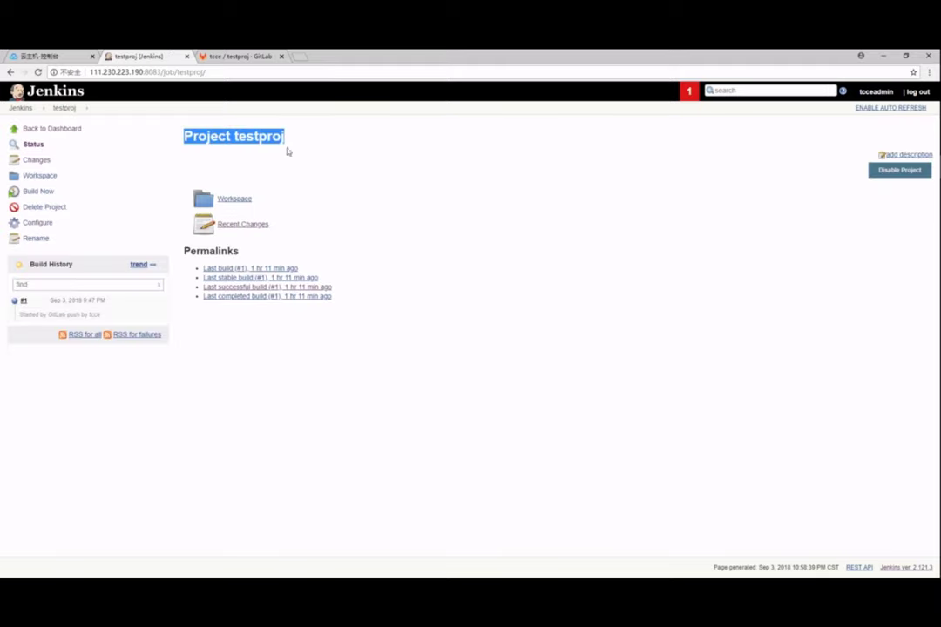
left_click(48, 226)
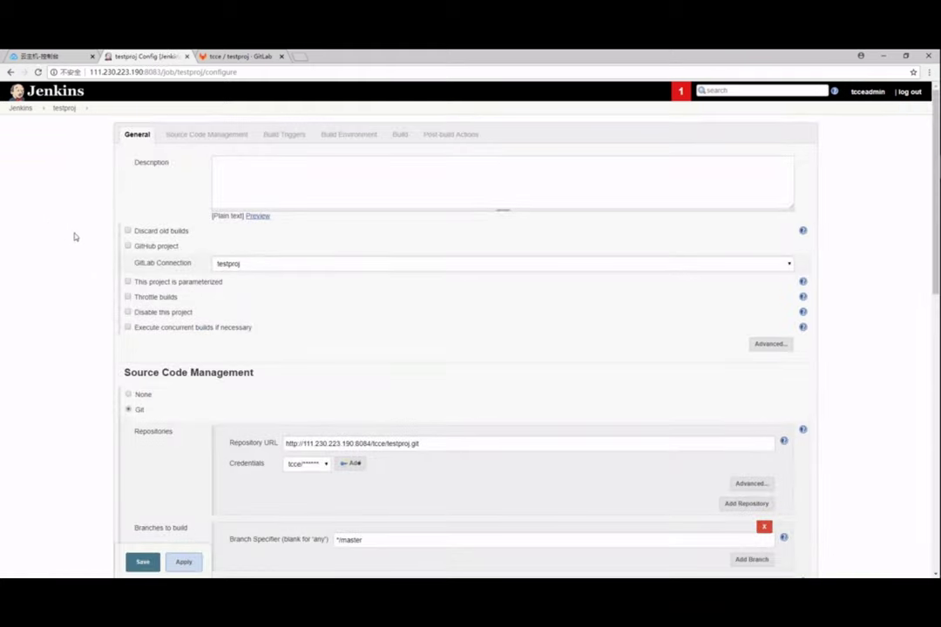
- Expand testproj's GitLab push trigger advanced options, select the generated Secret token, and return to GitLab
key("Tab")
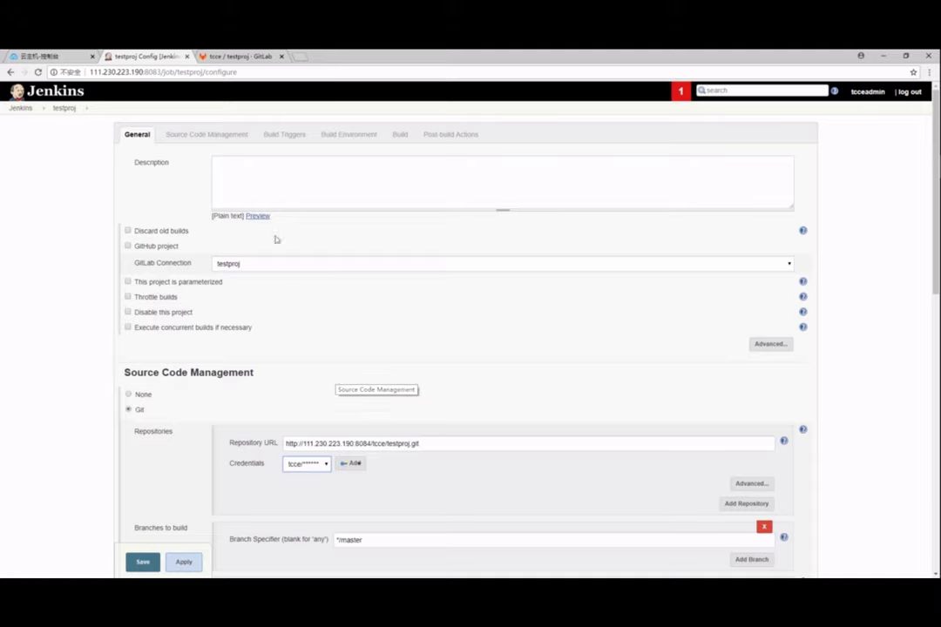
left_click(285, 134)
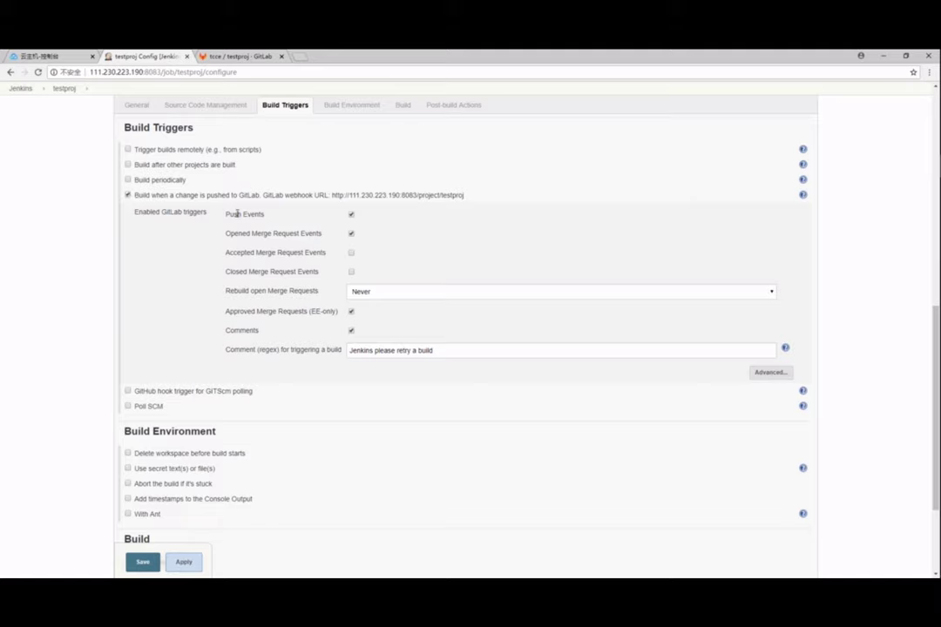
left_click_drag(226, 214, 337, 224)
left_click(770, 372)
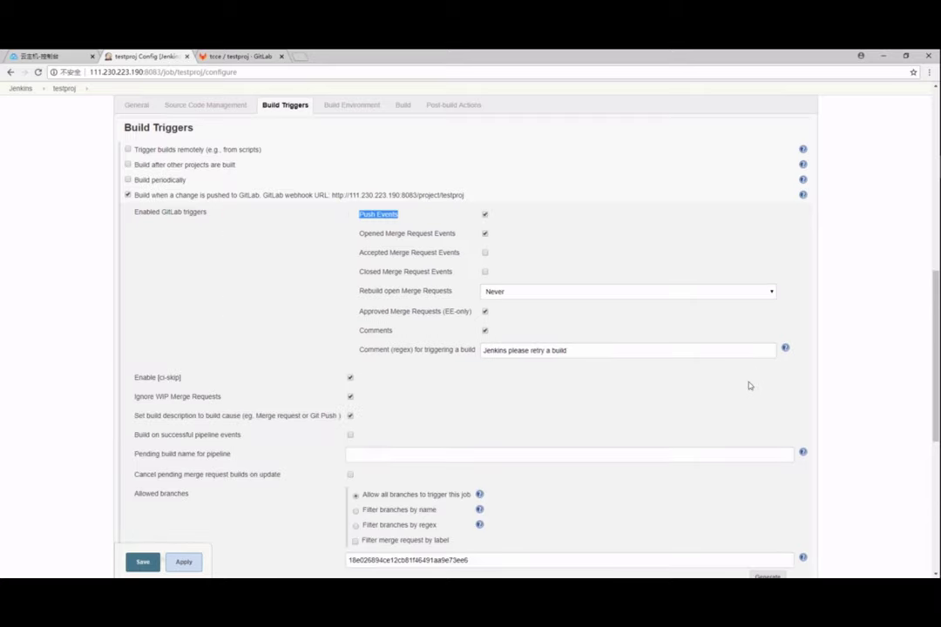
scroll(749, 385, "down", 1)
scroll(750, 385, "down", 1)
left_click_drag(604, 467, 283, 469)
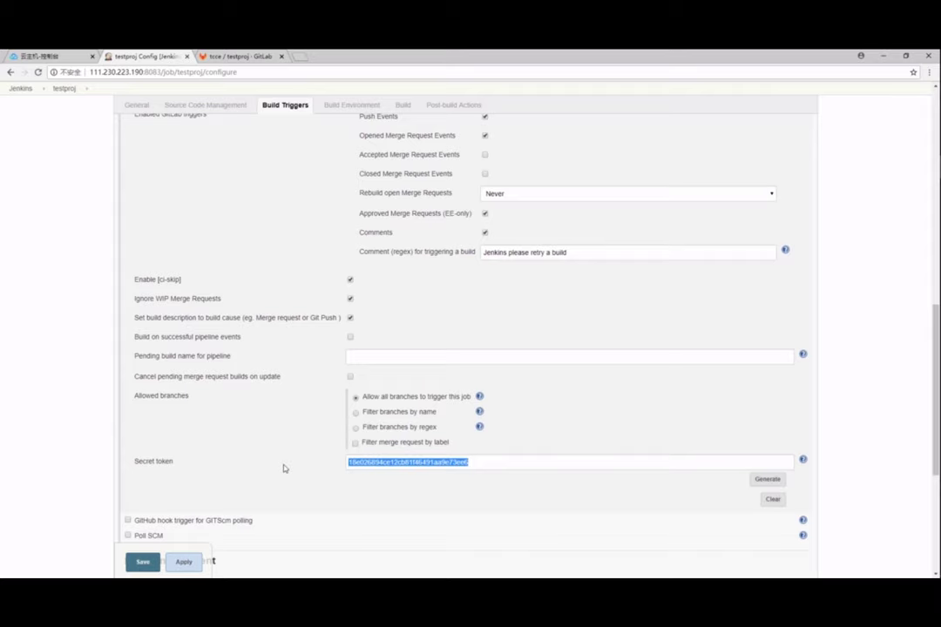
left_click(237, 54)
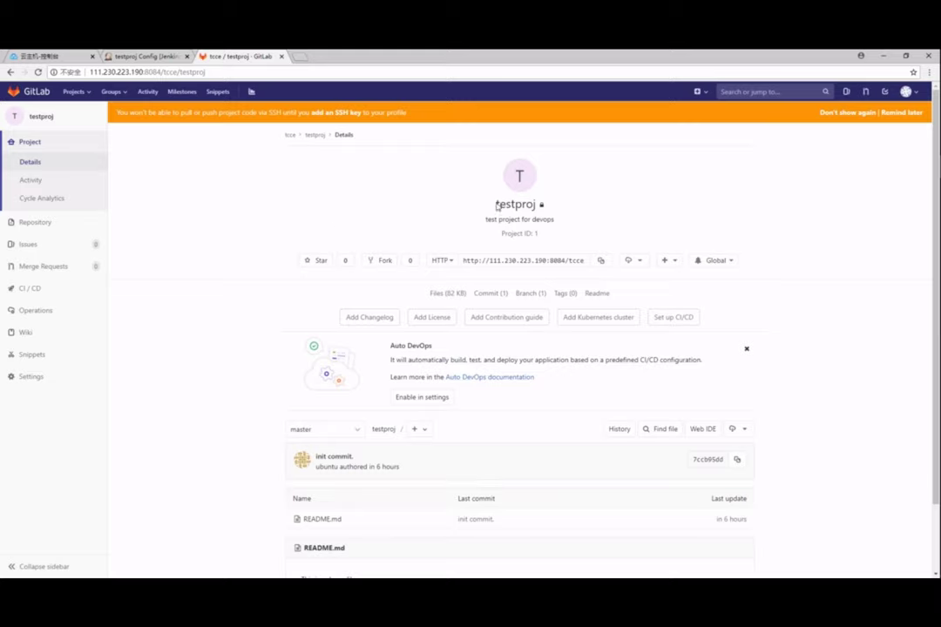
- Edit testproj's Jenkins webhook under Integrations with the Jenkins project URL and secret token, keeping Push events
left_click_drag(496, 204, 540, 203)
mouse_move(61, 376)
left_click(144, 440)
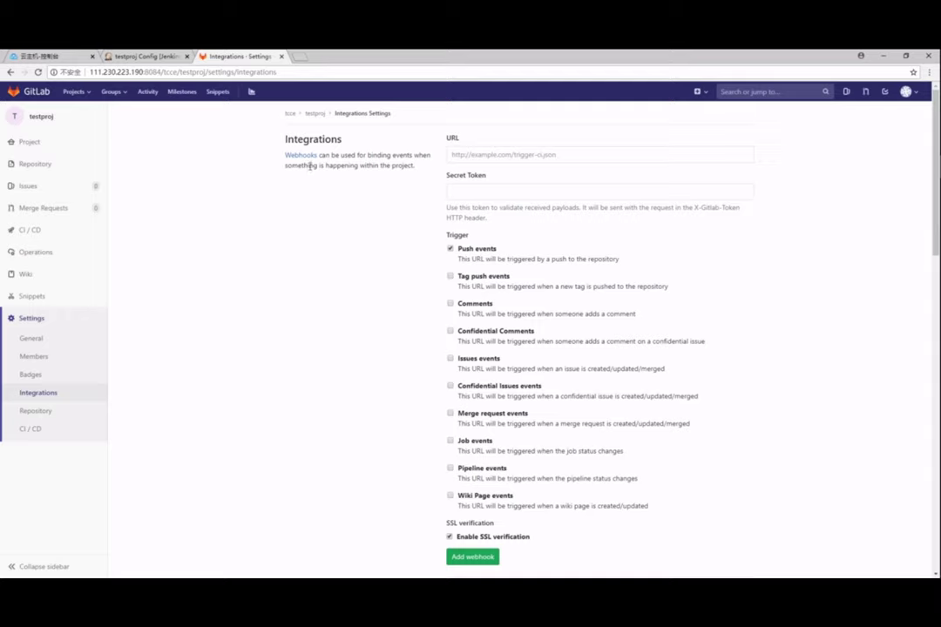
scroll(393, 260, "down", 3)
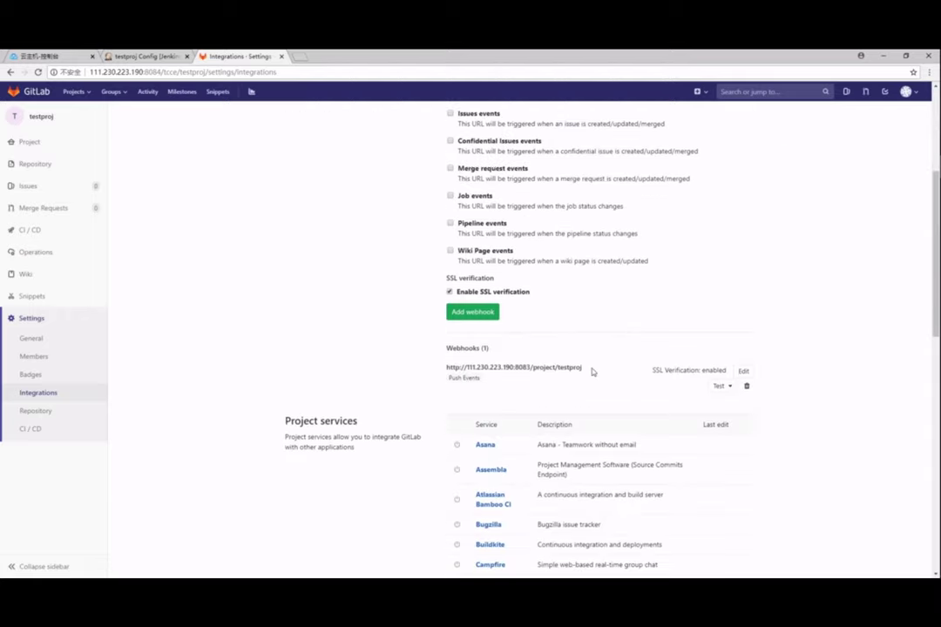
left_click(743, 373)
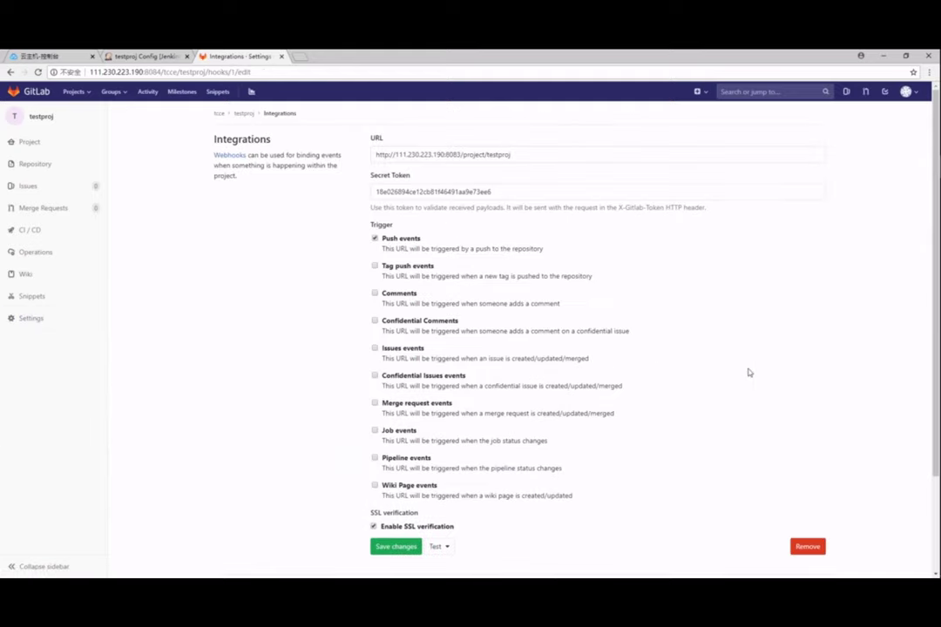
left_click(488, 154)
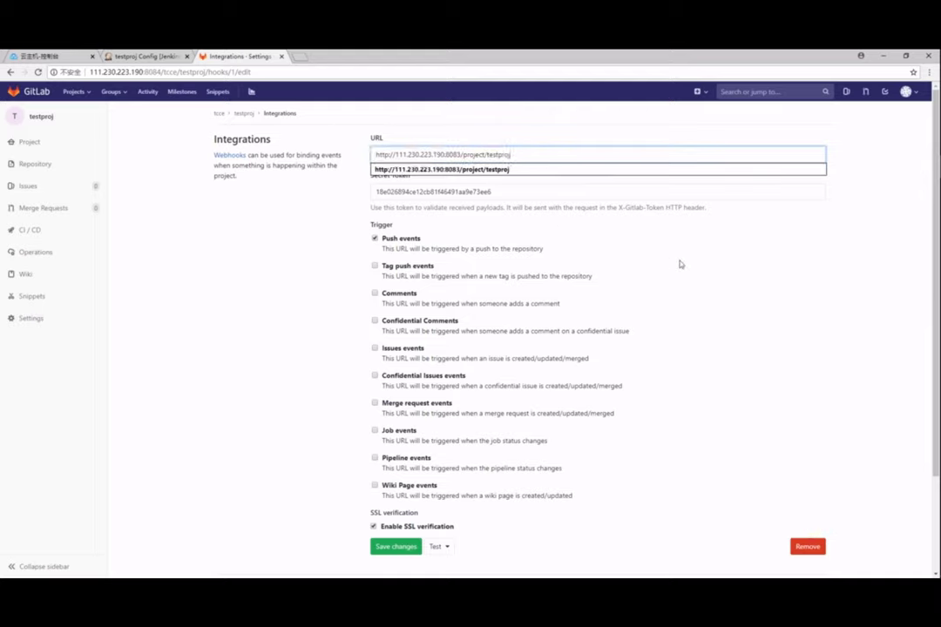
left_click(578, 193)
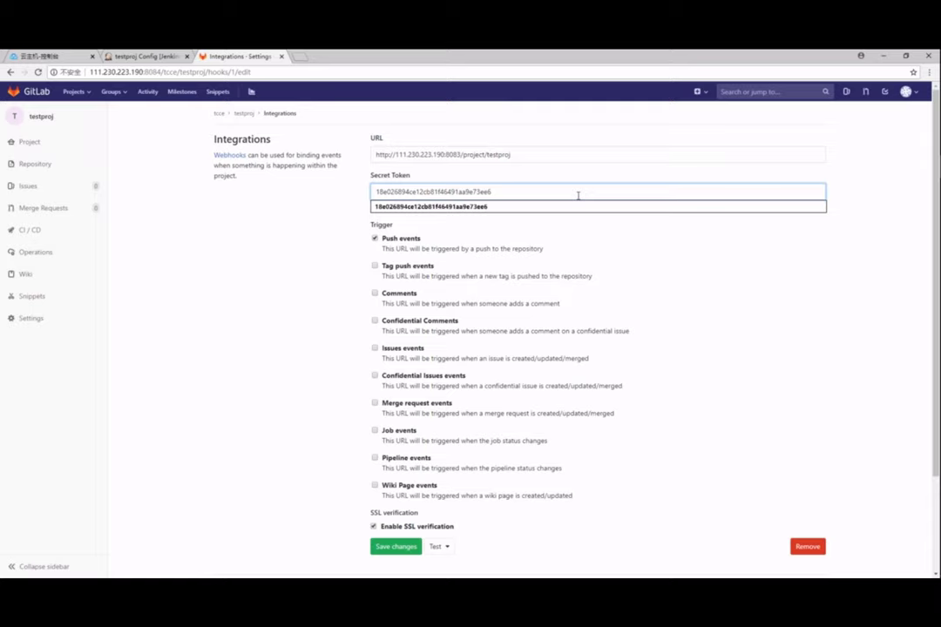
left_click(865, 318)
- In the PuTTY terminal, list the repository files and append 'Updated.' to README.md with vim
mouse_move(931, 314)
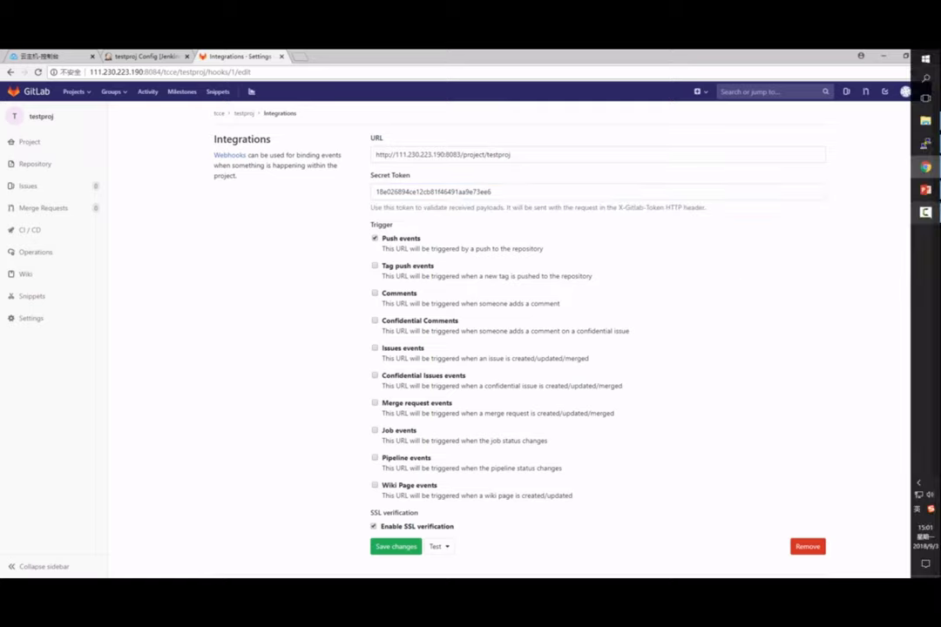
left_click(926, 212)
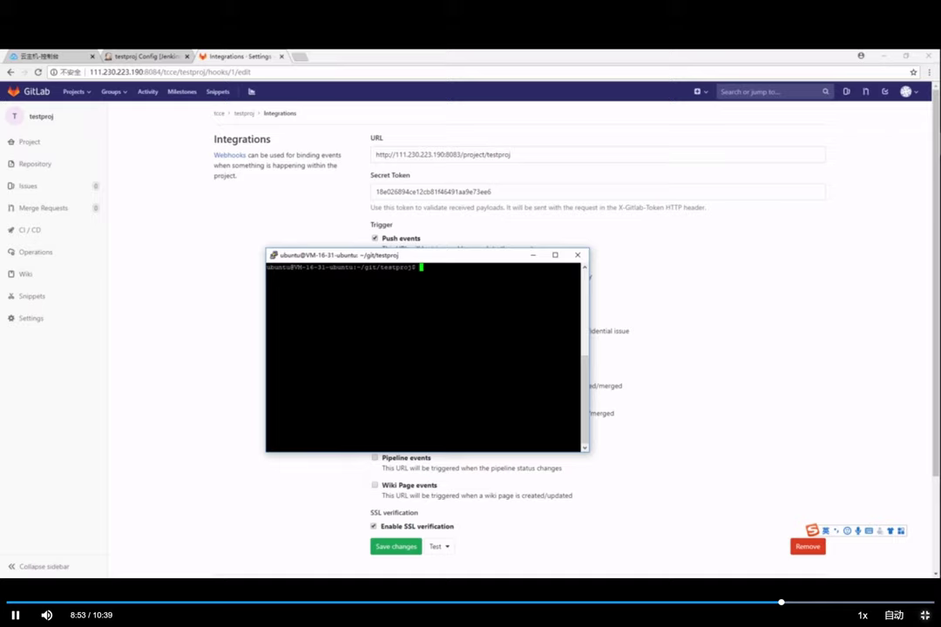
type("ls")
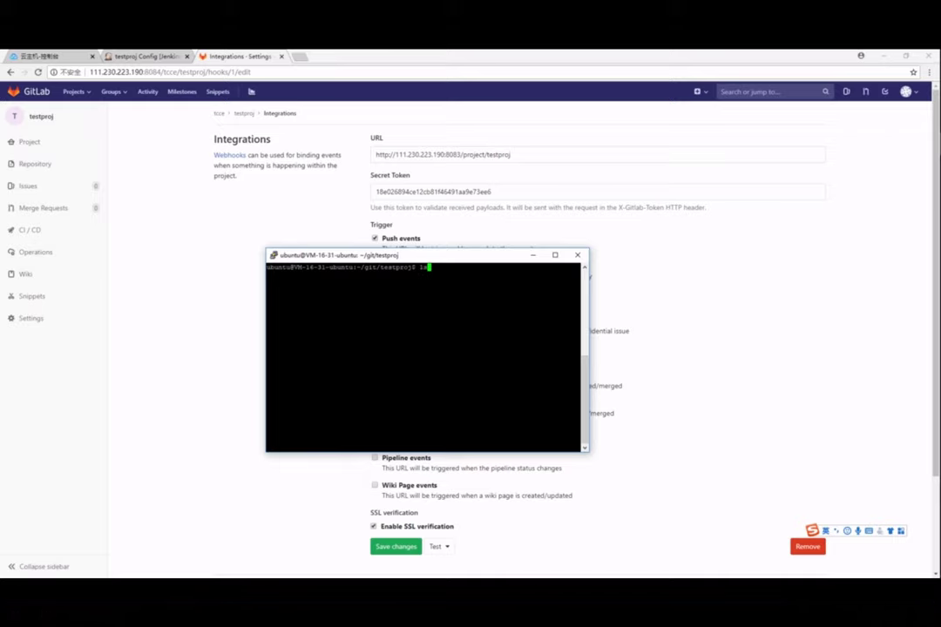
key("Return")
type("vim README.md")
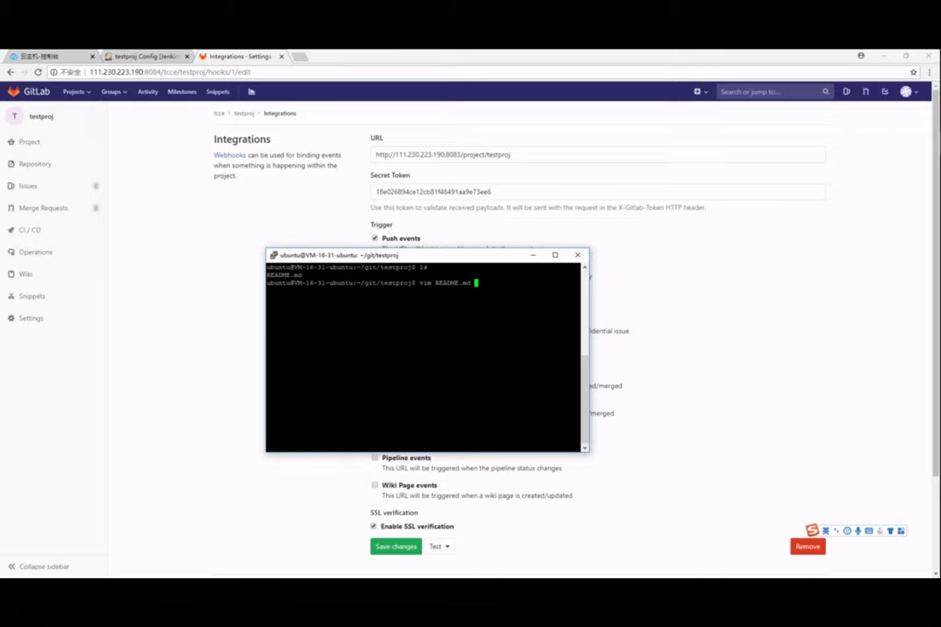
key("Return")
type("AUpdated.")
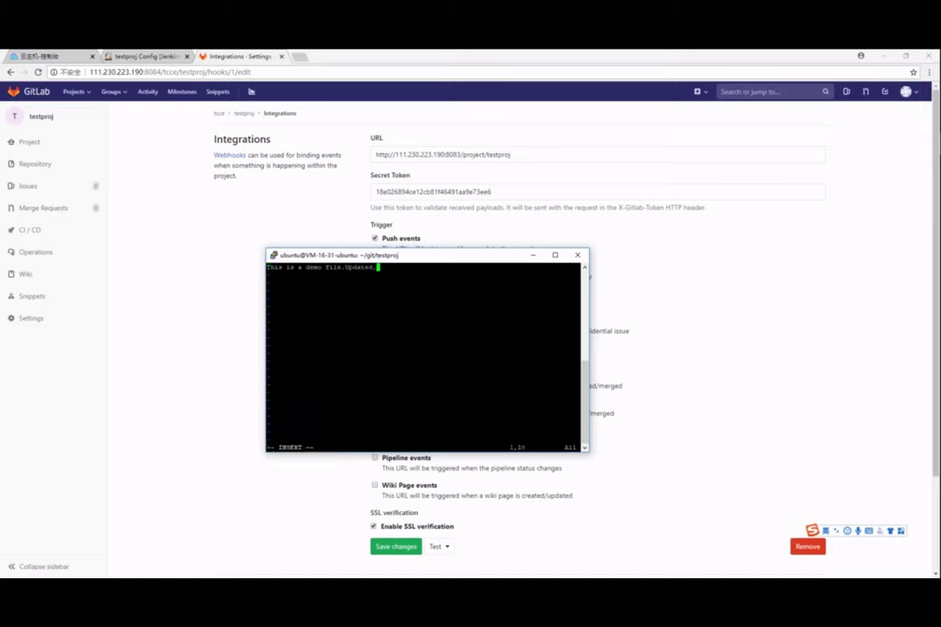
key("Escape")
type(":wq")
key("Return")
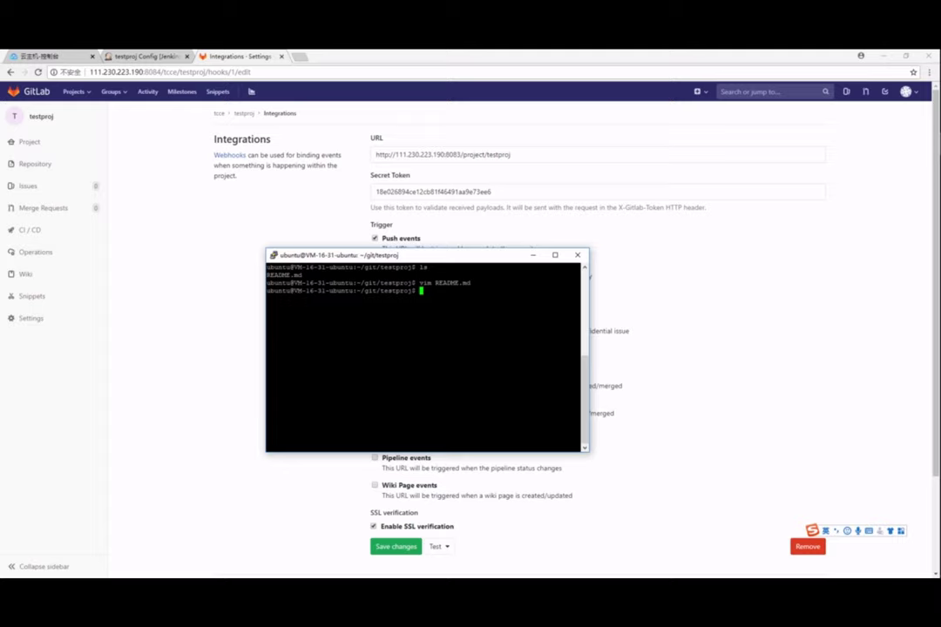
- Commit README.md with the message 'devops test'
type("git commit README.md")
key("Return")
type("devops test")
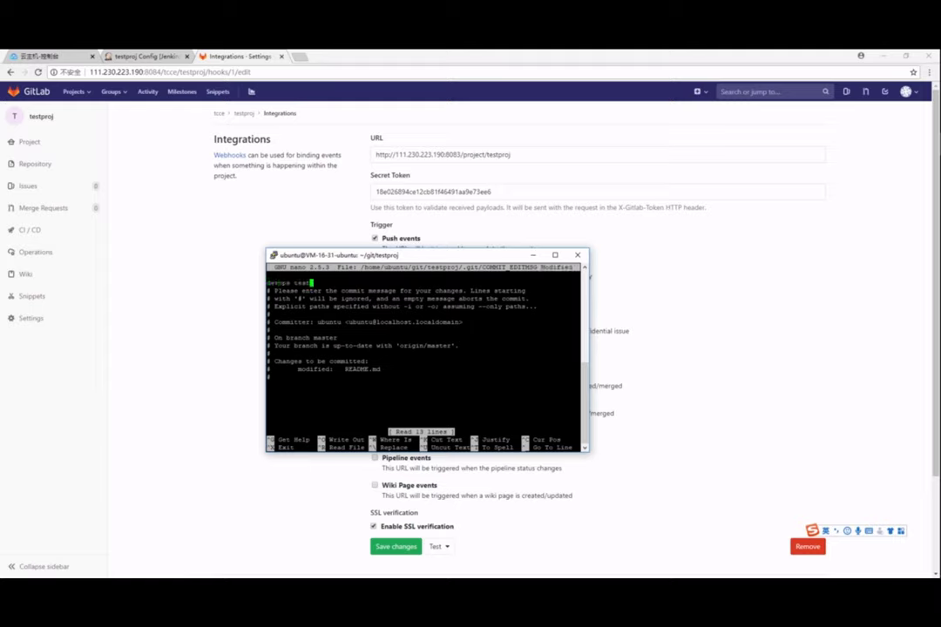
key("ctrl+o")
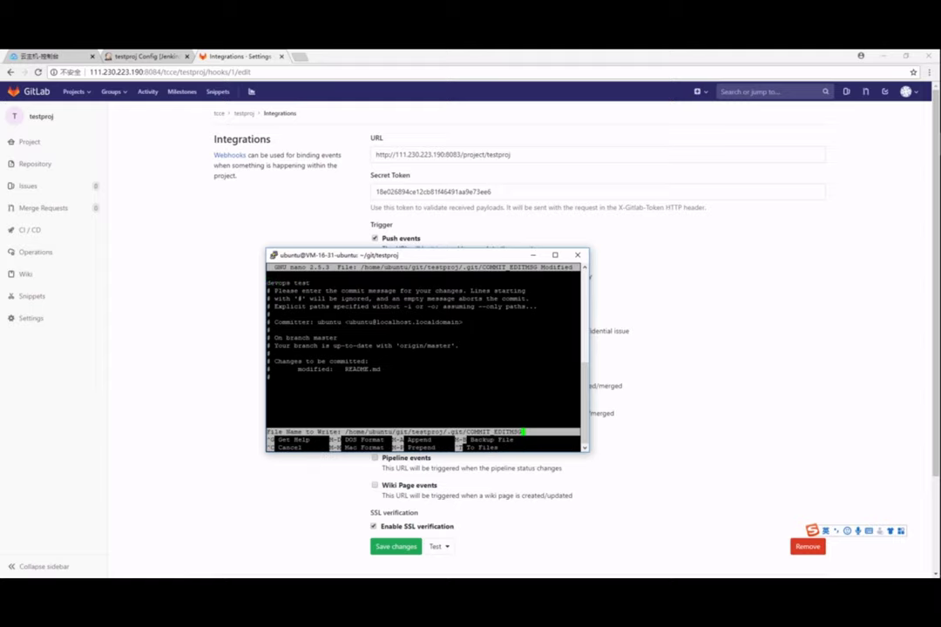
key("Return")
key("ctrl+x")
- Push the commit to GitLab's master branch, entering the GitLab username and password
type("git push")
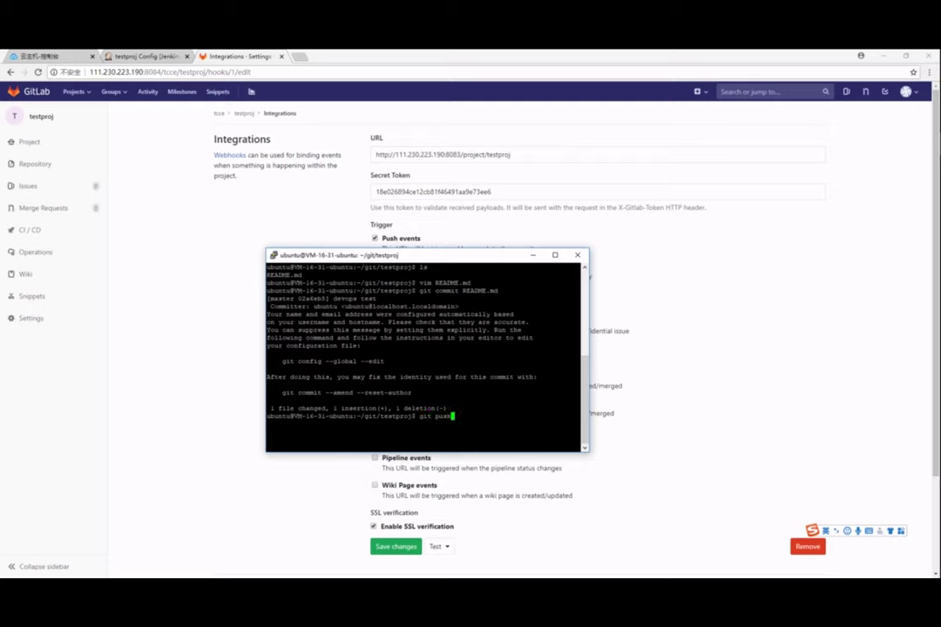
key("Return")
type("tcce")
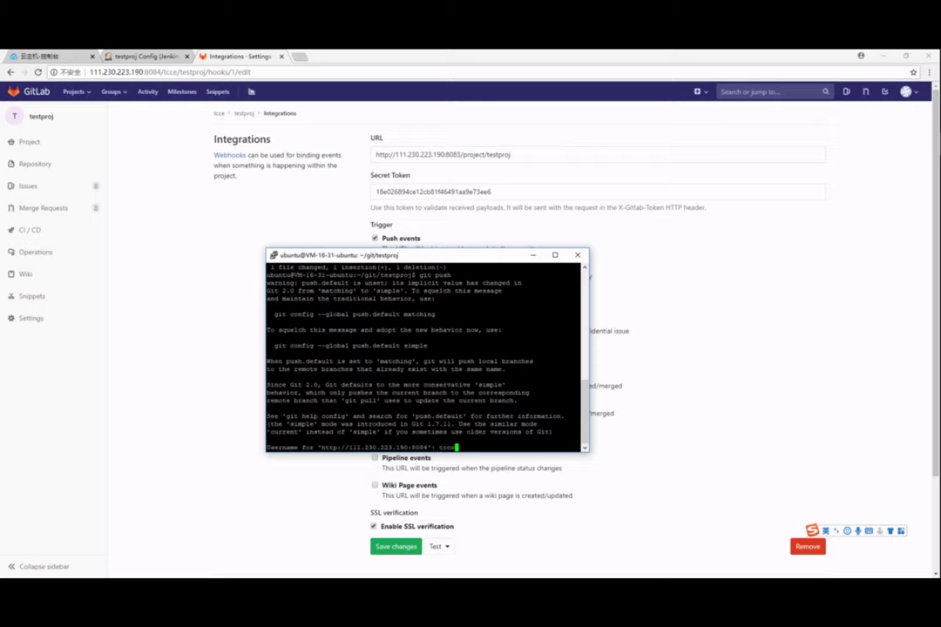
key("Return")
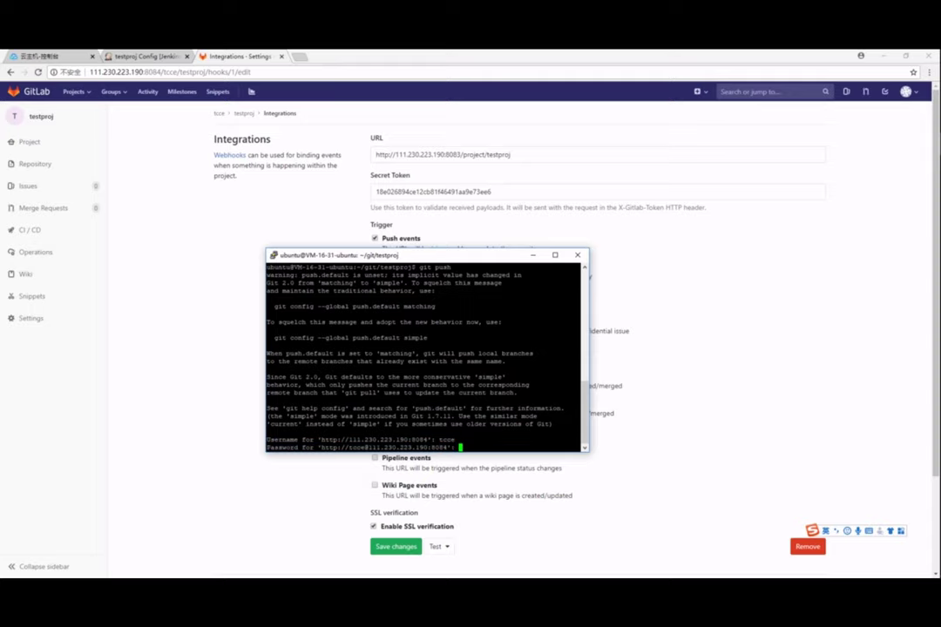
key("Return")
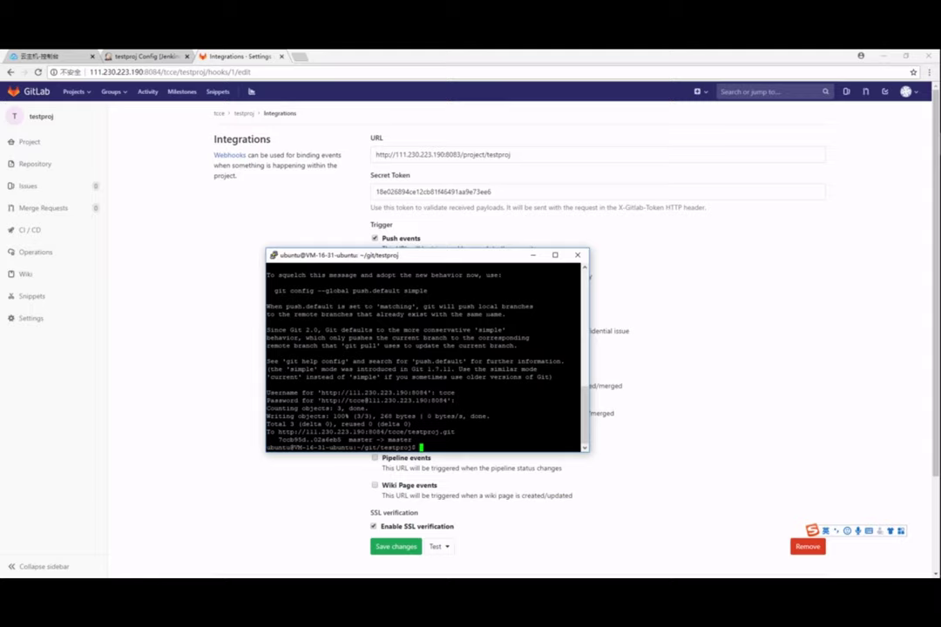
- Check testproj build #2's 'devops test' change in Jenkins, then return to the dashboard
left_click(139, 56)
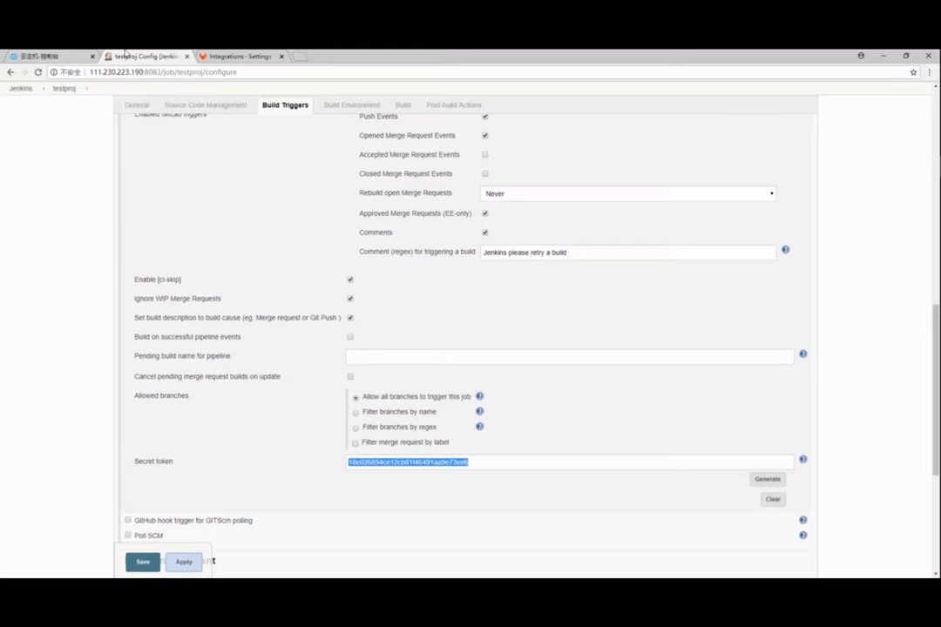
scroll(138, 131, "up", 5)
scroll(138, 139, "up", 5)
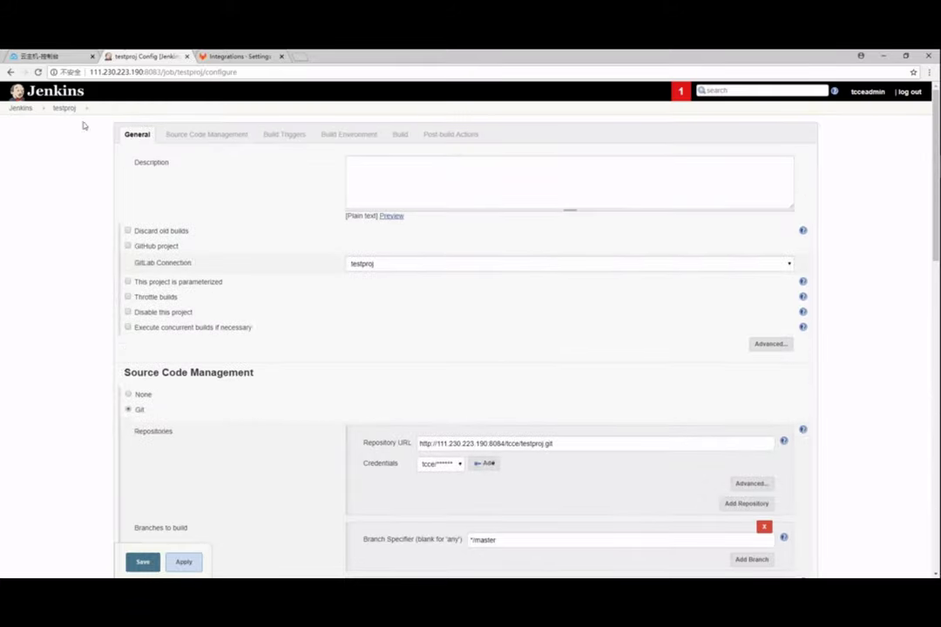
left_click(63, 108)
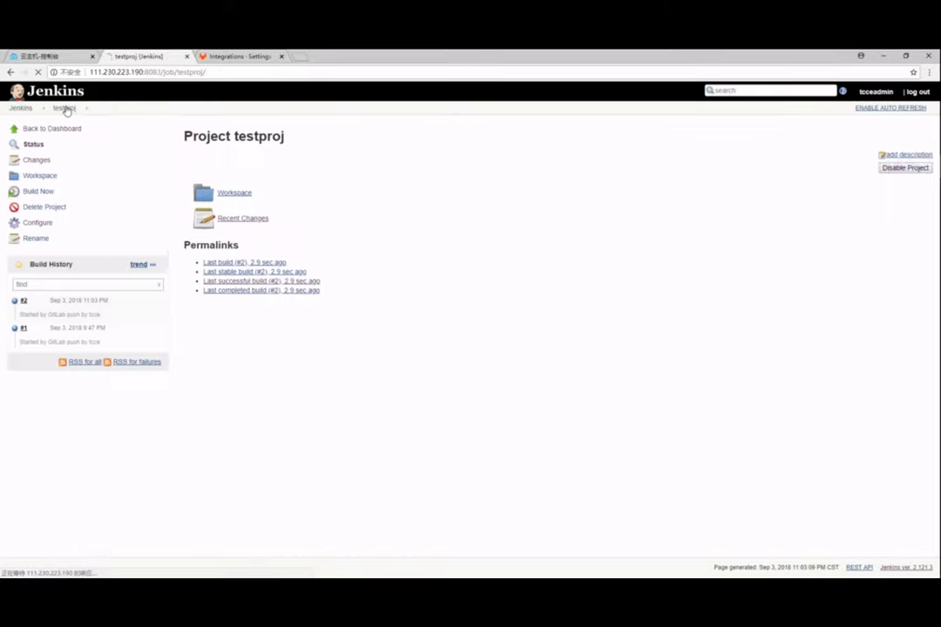
left_click(38, 161)
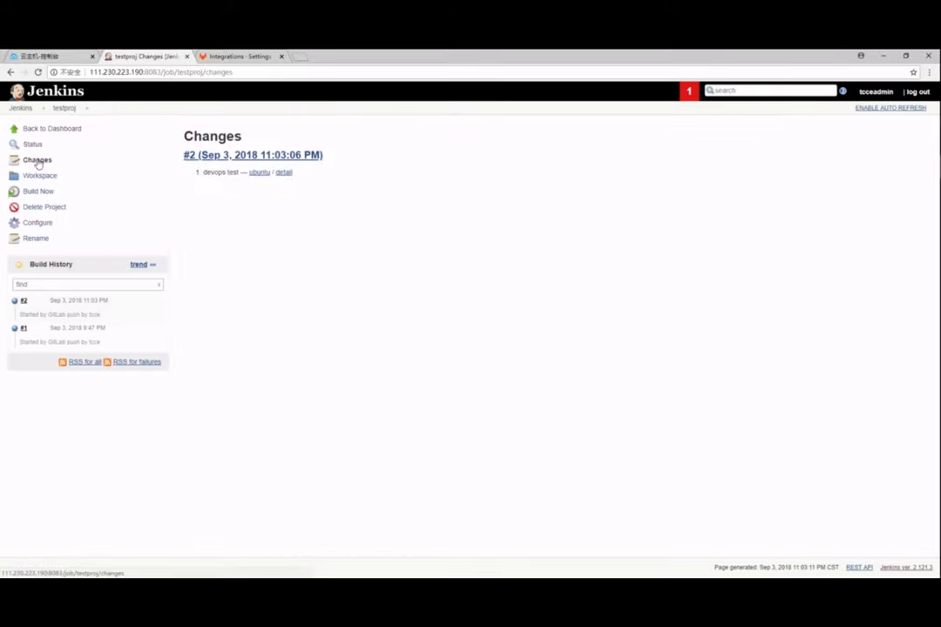
left_click(22, 108)
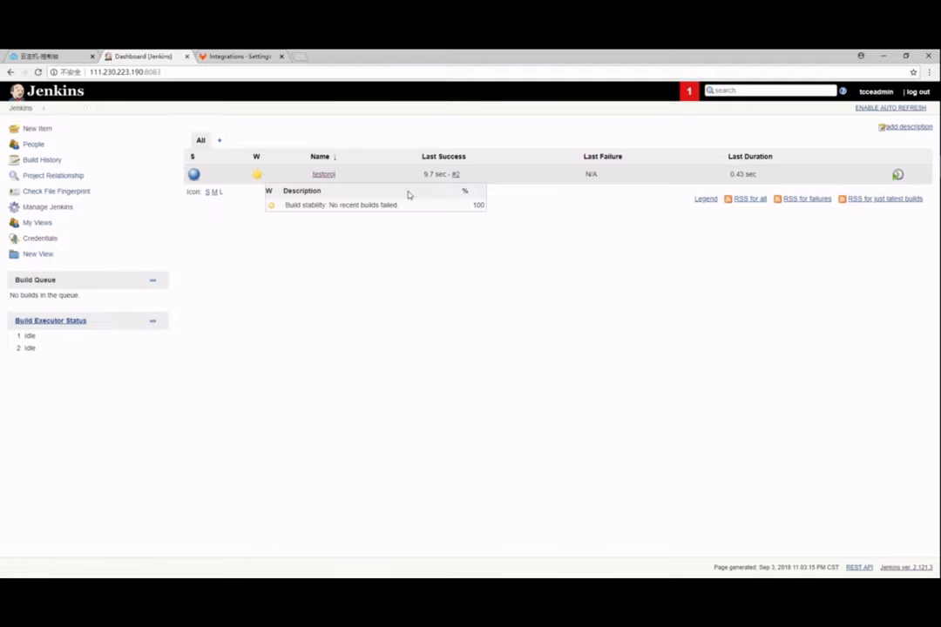
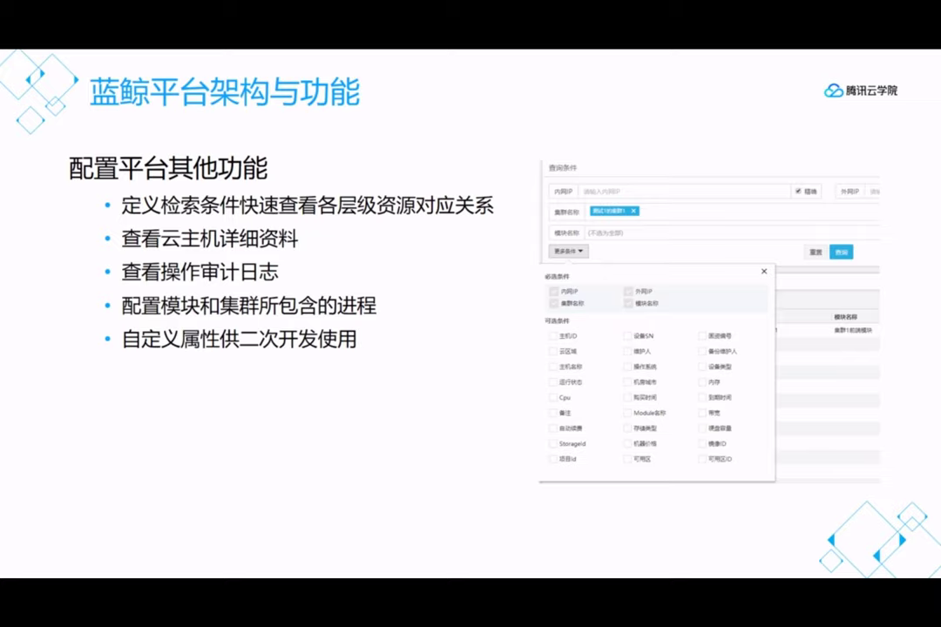
- Advance the slides from 配置平台其他功能 to the 演示 slide
key("Right")
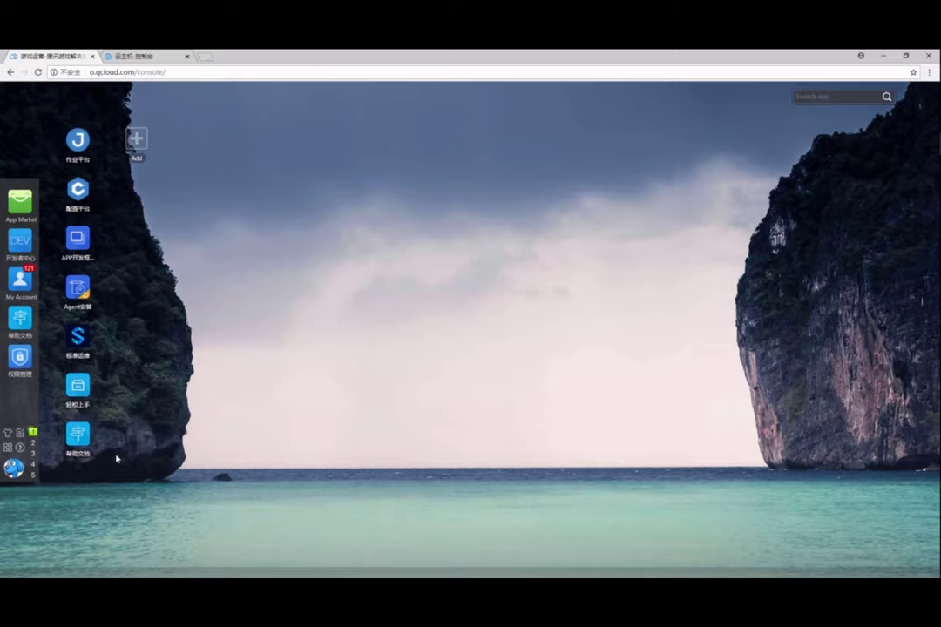
- Launch the 配置平台 app and open 开发商视图 > 业务管理
left_click(77, 238)
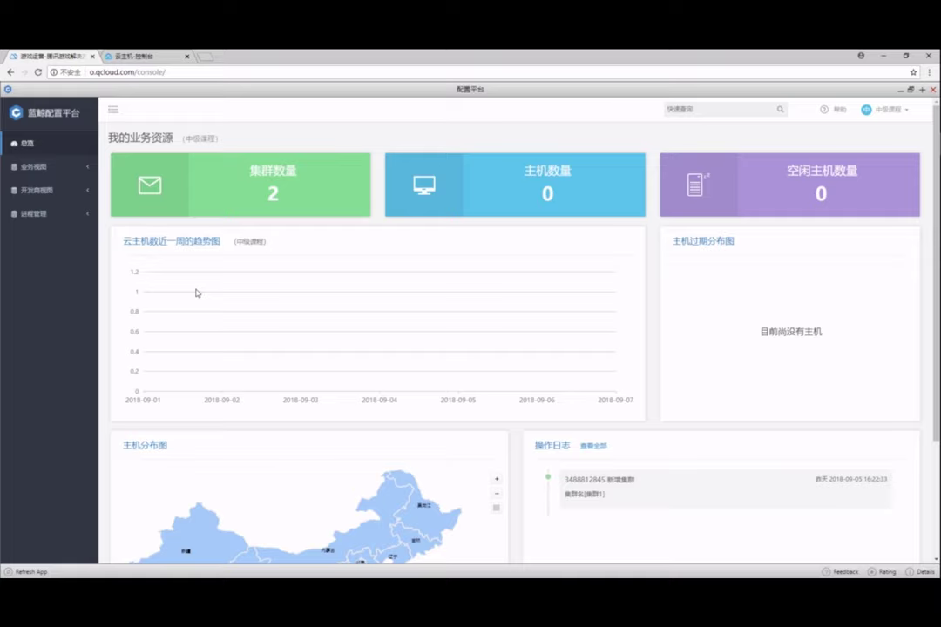
left_click(56, 191)
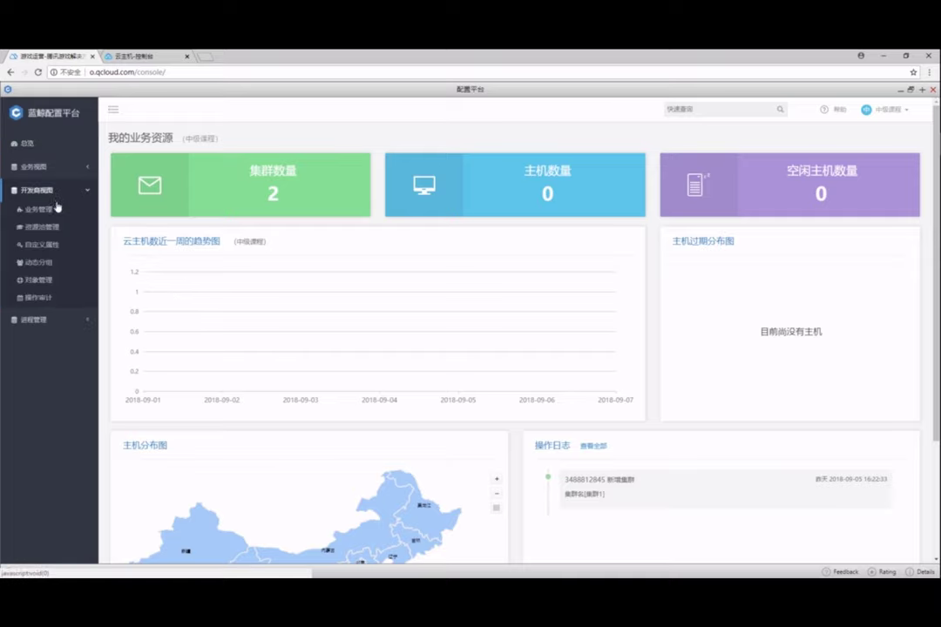
left_click(59, 214)
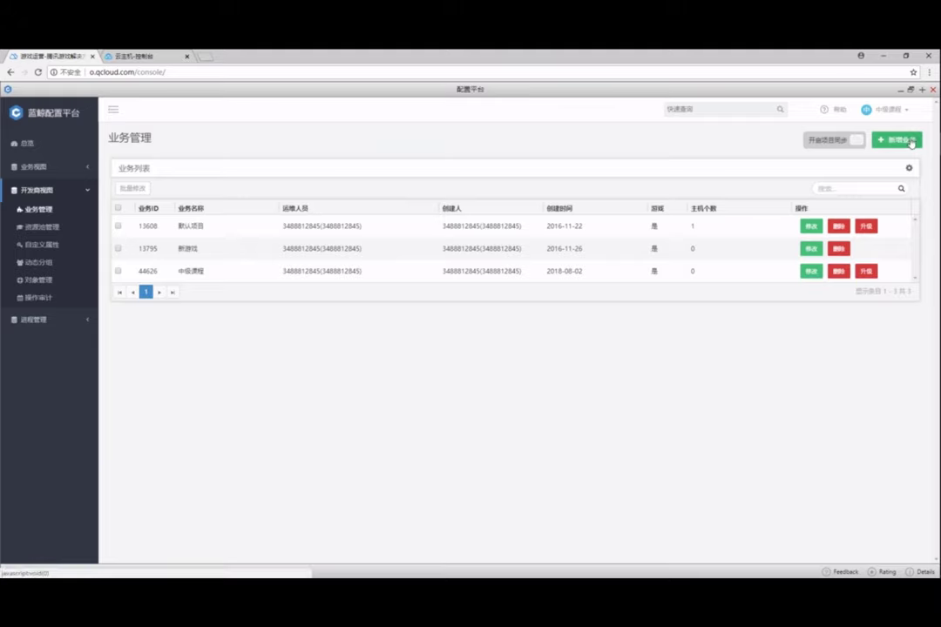
- Create and save a new business with 业务名称 高级课程
left_click(911, 142)
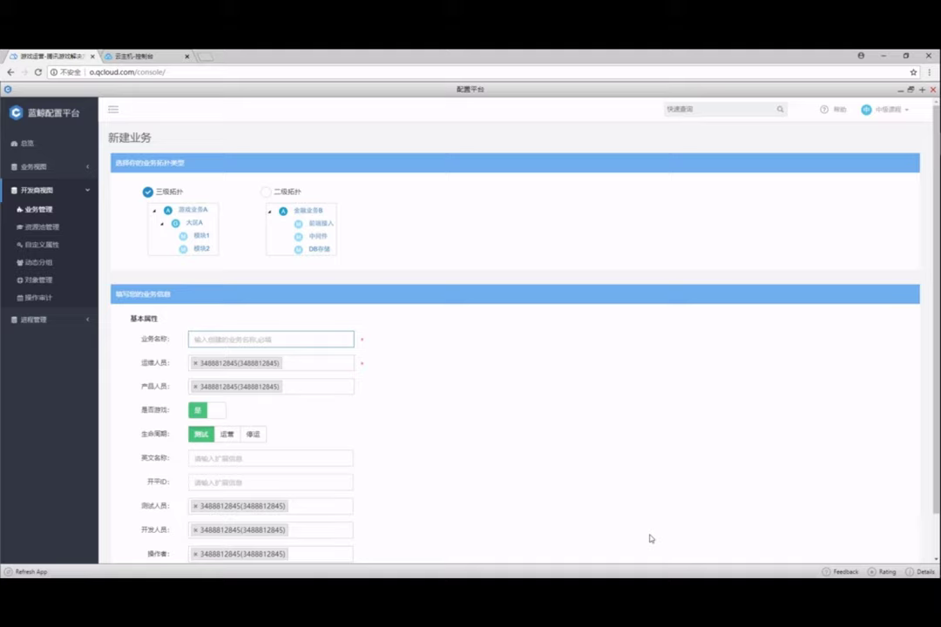
type("gaoj2kc")
key("space")
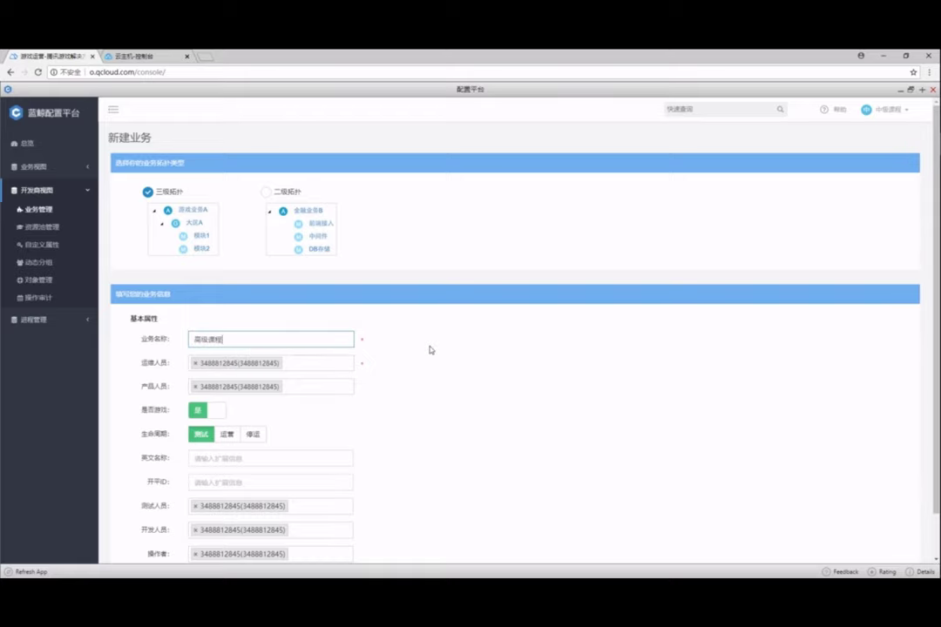
scroll(429, 353, "down", 1)
left_click(243, 531)
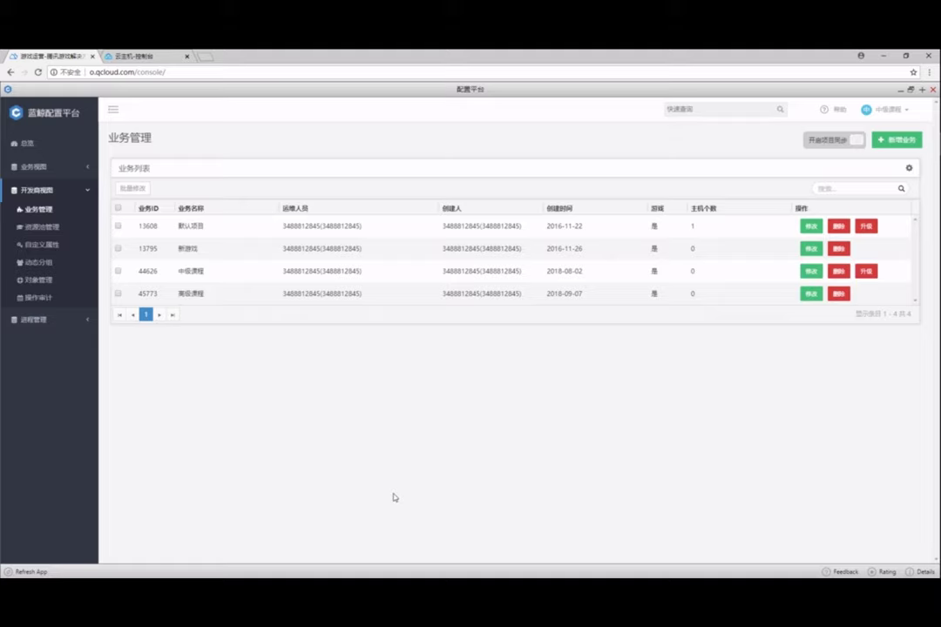
- Switch the working business to 高级课程 and sync hosts into the resource pool
mouse_move(883, 108)
left_click(879, 142)
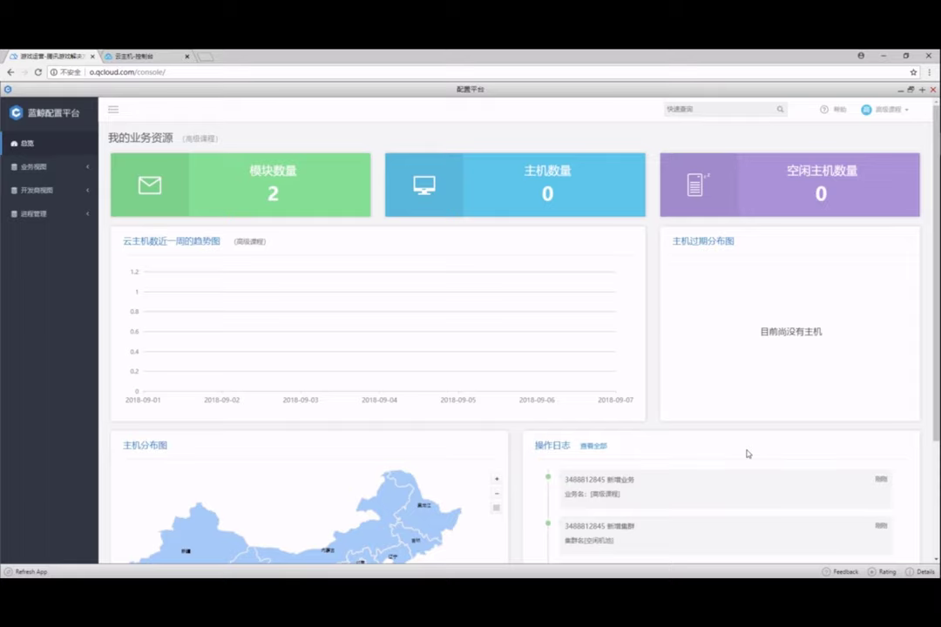
left_click(51, 191)
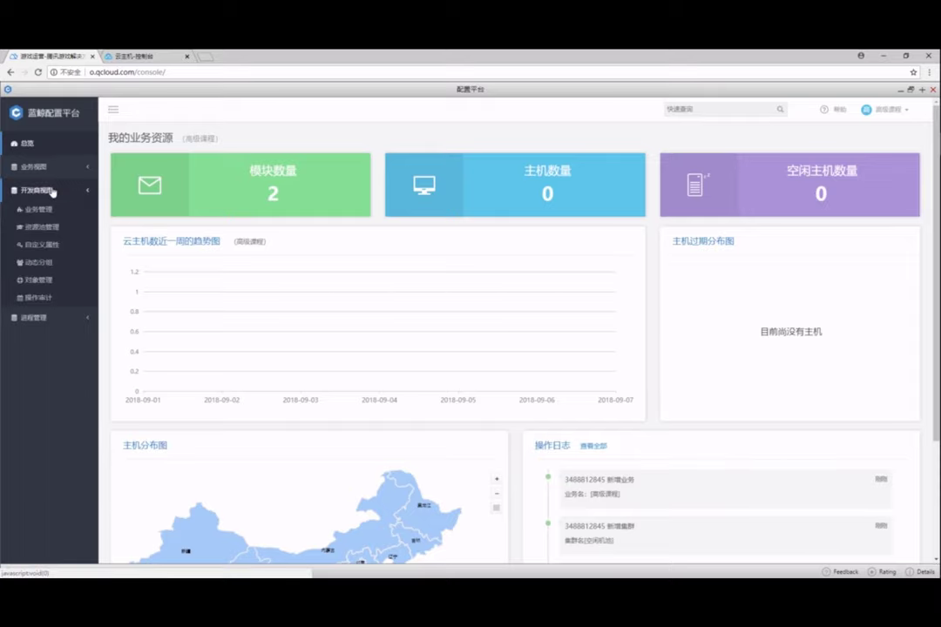
left_click(58, 228)
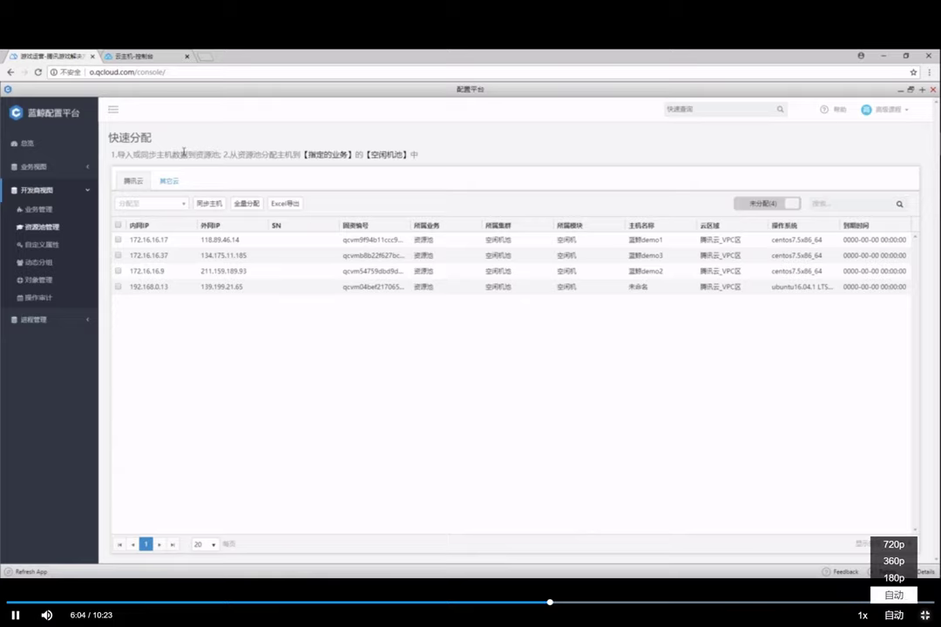
left_click(210, 206)
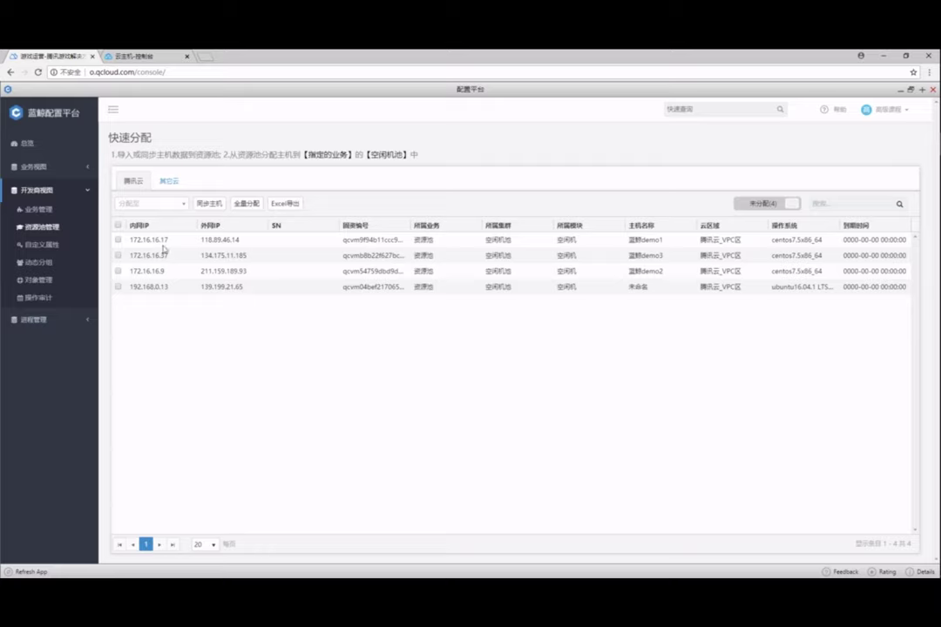
- Assign all pooled hosts except 192.168.0.13 to 高级课程
left_click(118, 225)
left_click(118, 287)
left_click(174, 204)
left_click(162, 270)
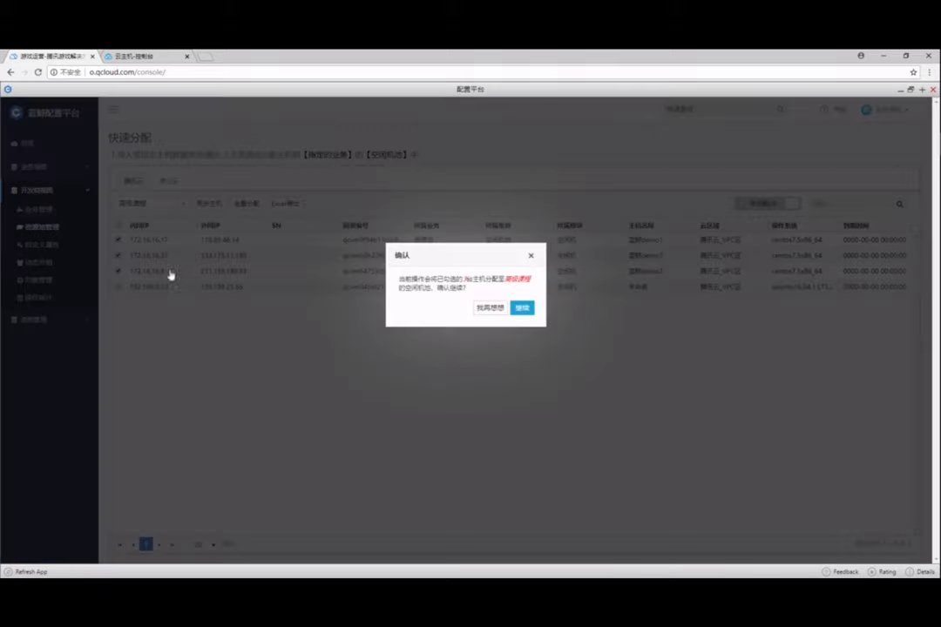
left_click(523, 309)
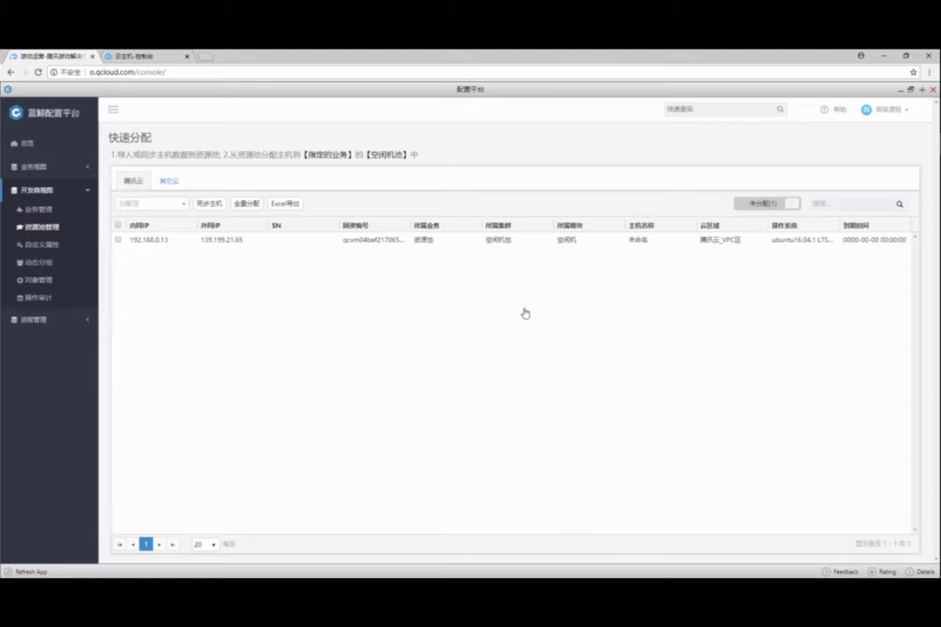
left_click(72, 168)
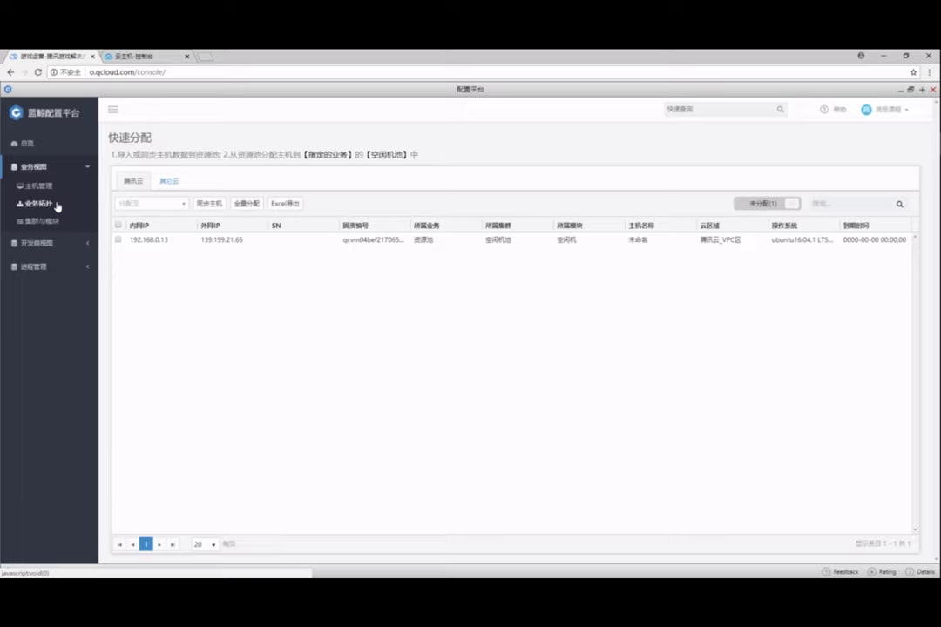
- In the 高级课程 topology, add cluster 测试集群 with environment type 测试
left_click(58, 206)
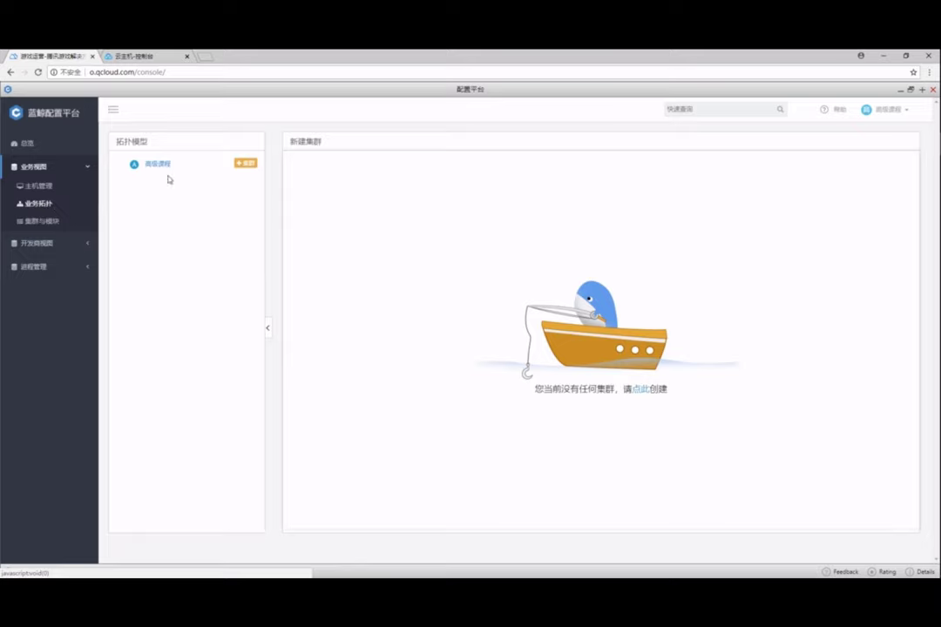
left_click(245, 163)
left_click(569, 188)
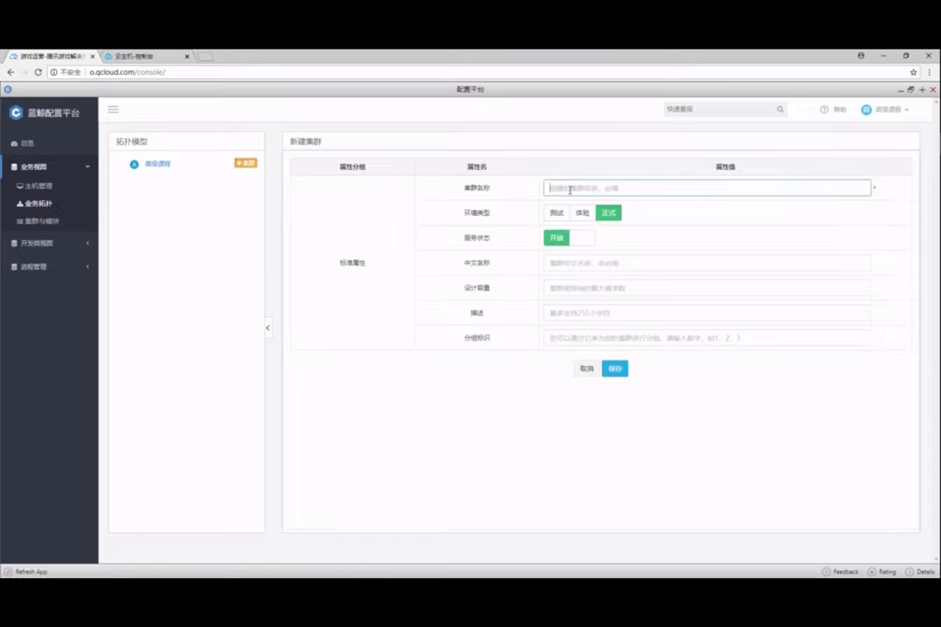
type("ces")
key("space")
type("jiqun")
key("space")
left_click(557, 215)
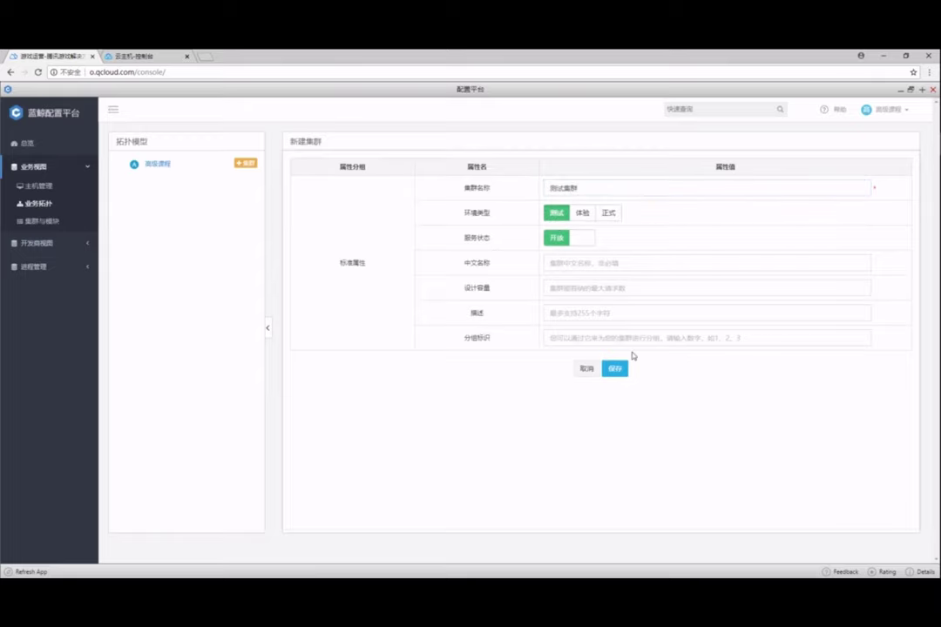
left_click(617, 371)
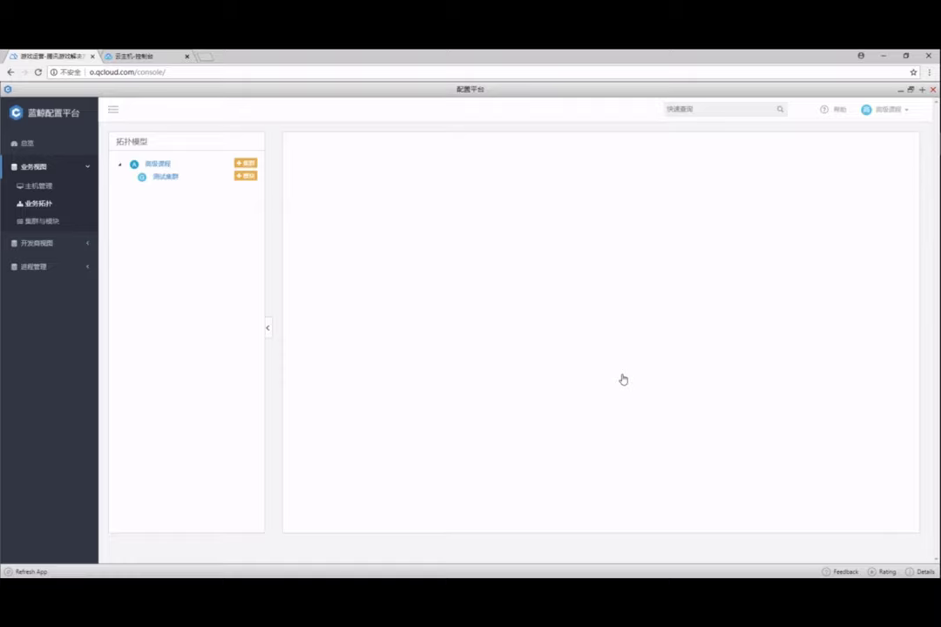
- Add a second cluster, 开发集群, under 高级课程
left_click(250, 166)
left_click(584, 188)
type("ka开发集群")
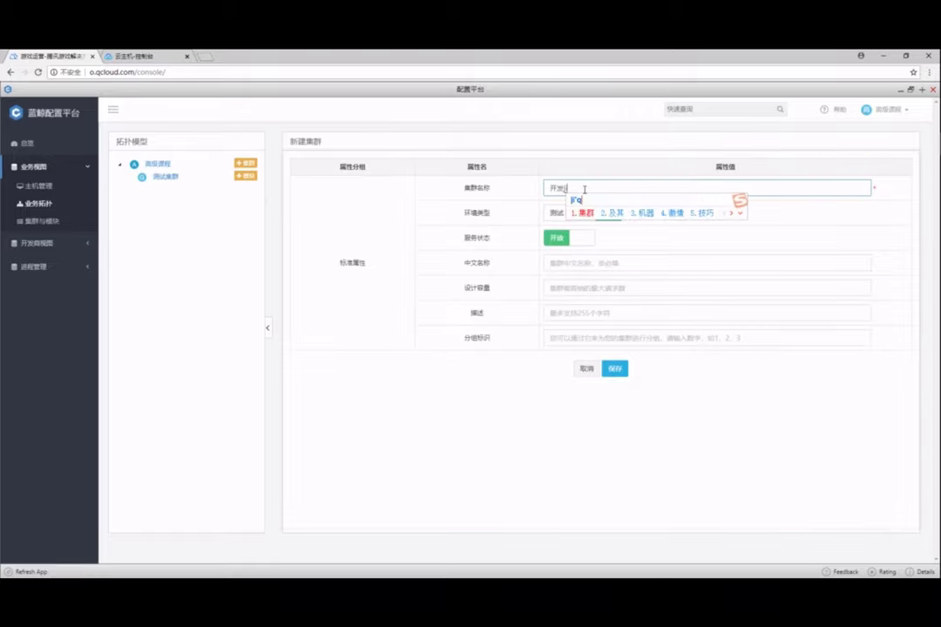
left_click(615, 369)
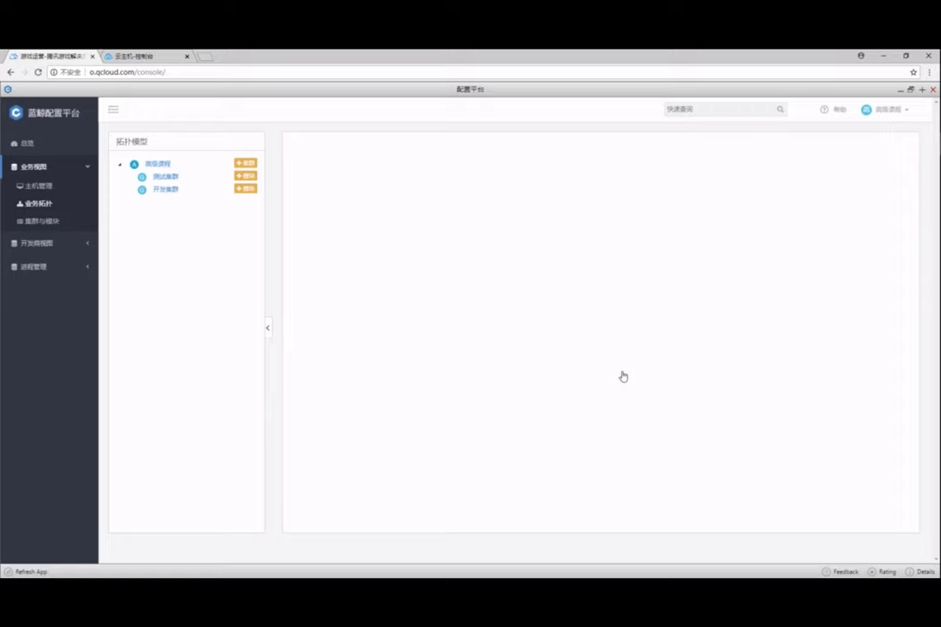
left_click(245, 176)
- Save module 测试模块1 under 测试集群
type("测试模块1")
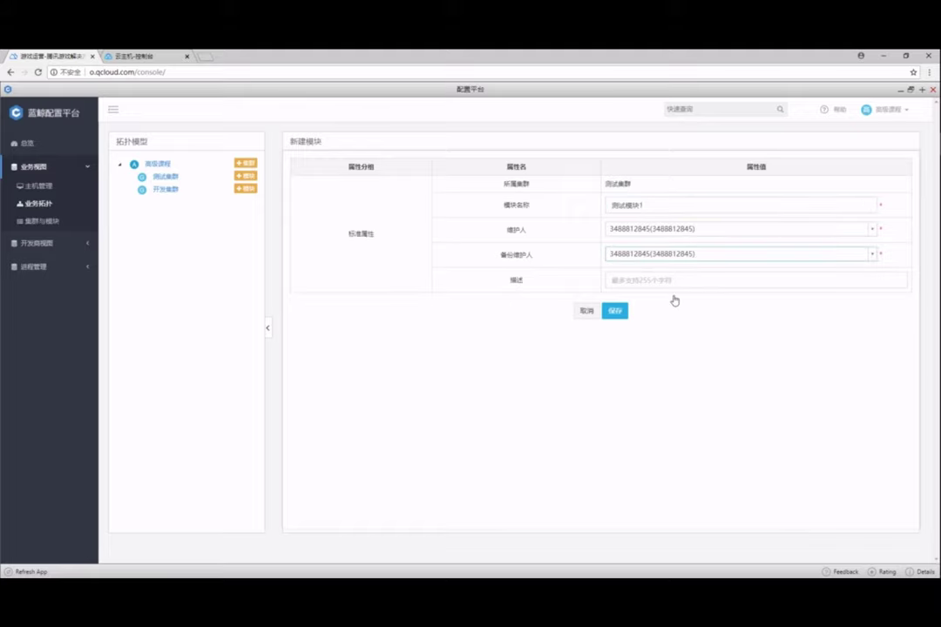
left_click(617, 312)
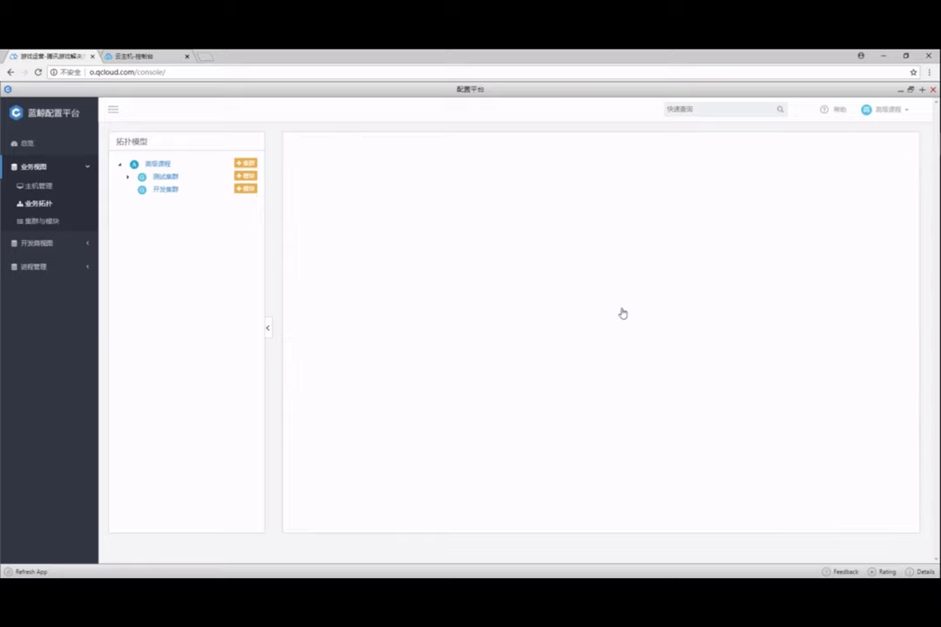
left_click(130, 179)
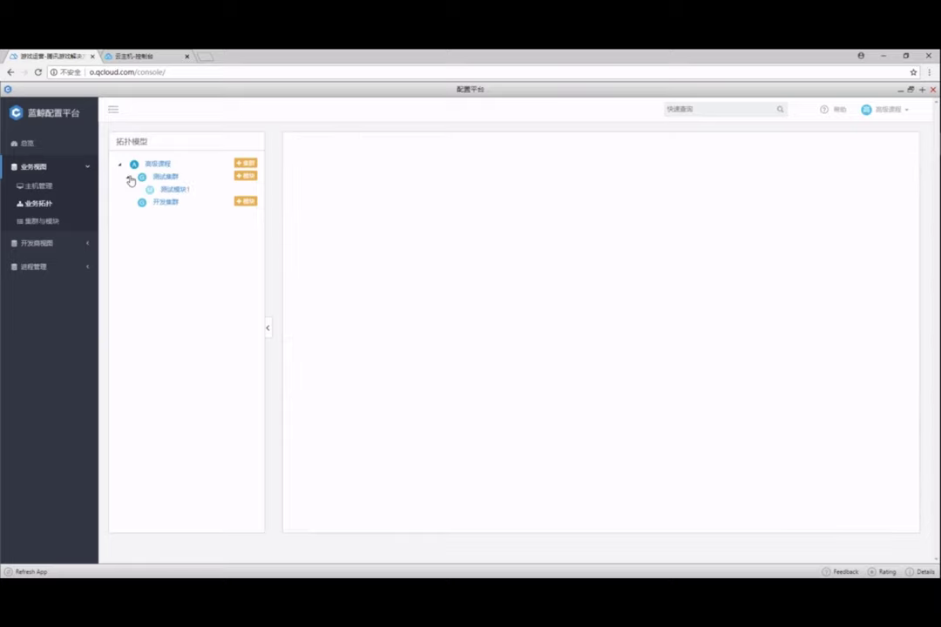
- Add module 开发模块1 under 开发集群 with maintainer and backup maintainer set
left_click(252, 203)
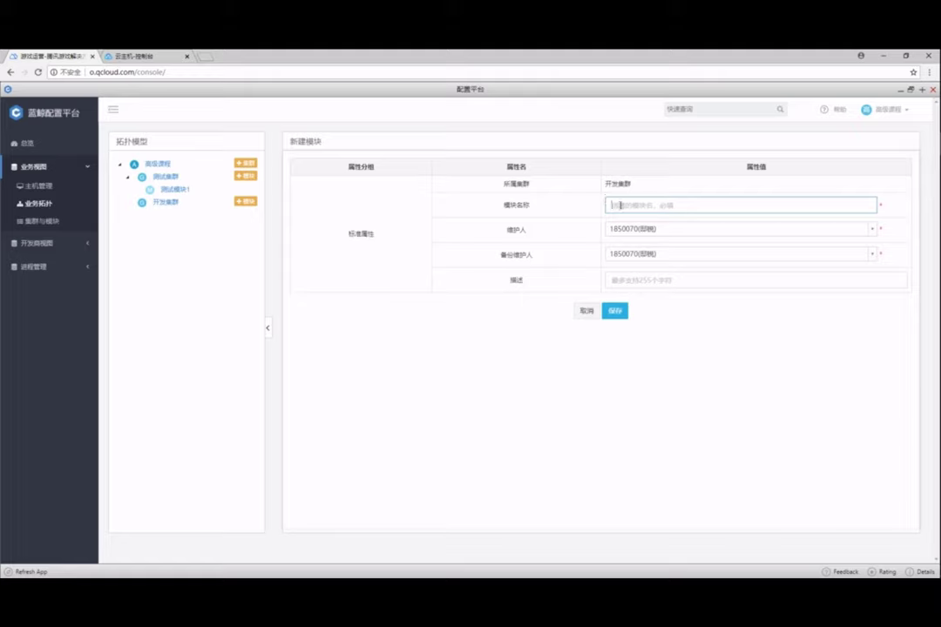
type("开发模块1")
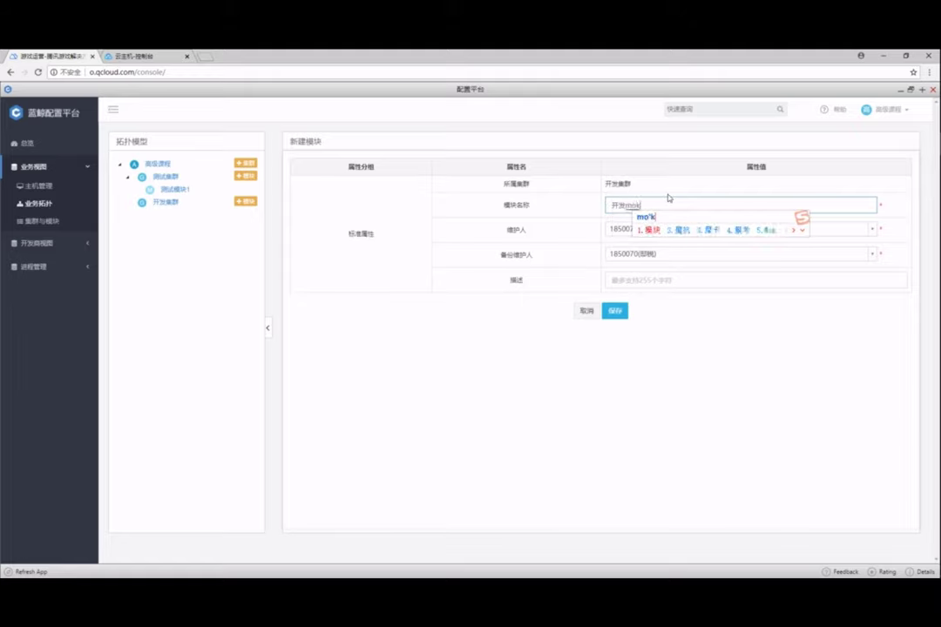
left_click(672, 229)
left_click(670, 273)
left_click(667, 254)
left_click(665, 299)
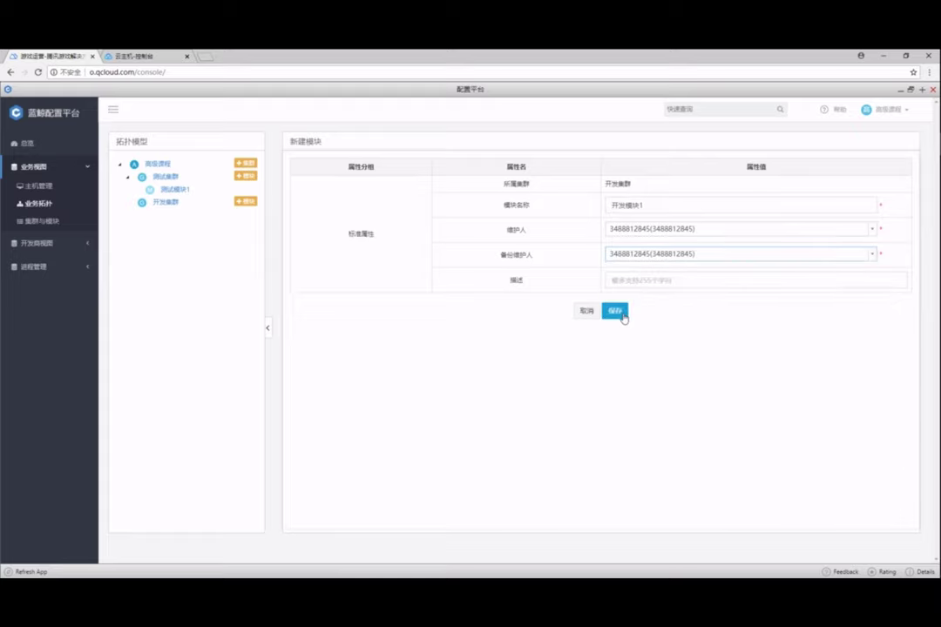
left_click(624, 319)
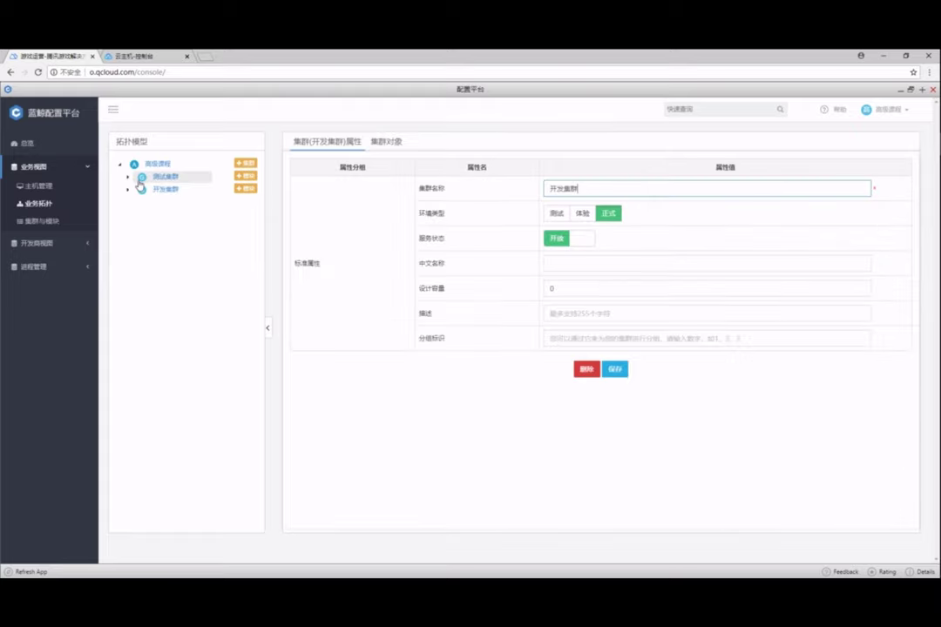
left_click(128, 177)
left_click(128, 203)
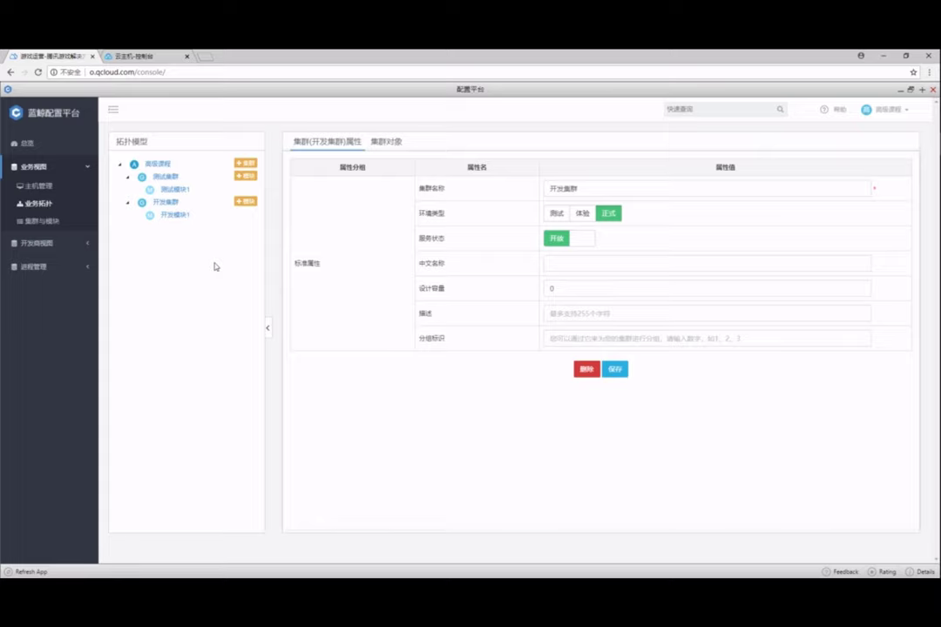
left_click(91, 189)
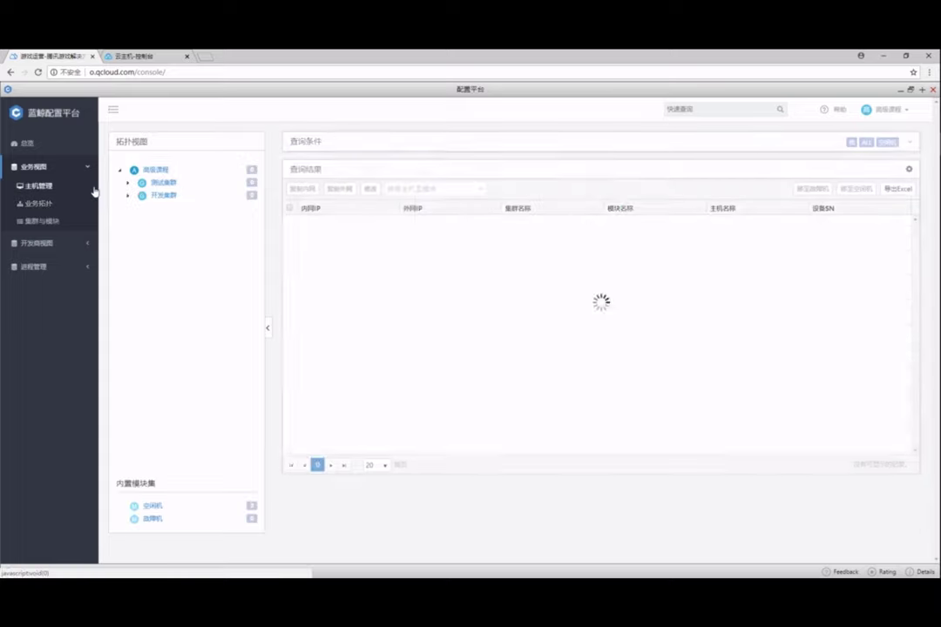
- Move idle hosts 172.16.16.9 and 172.16.16.37 into 测试集群-测试模块1, overwriting
left_click(127, 182)
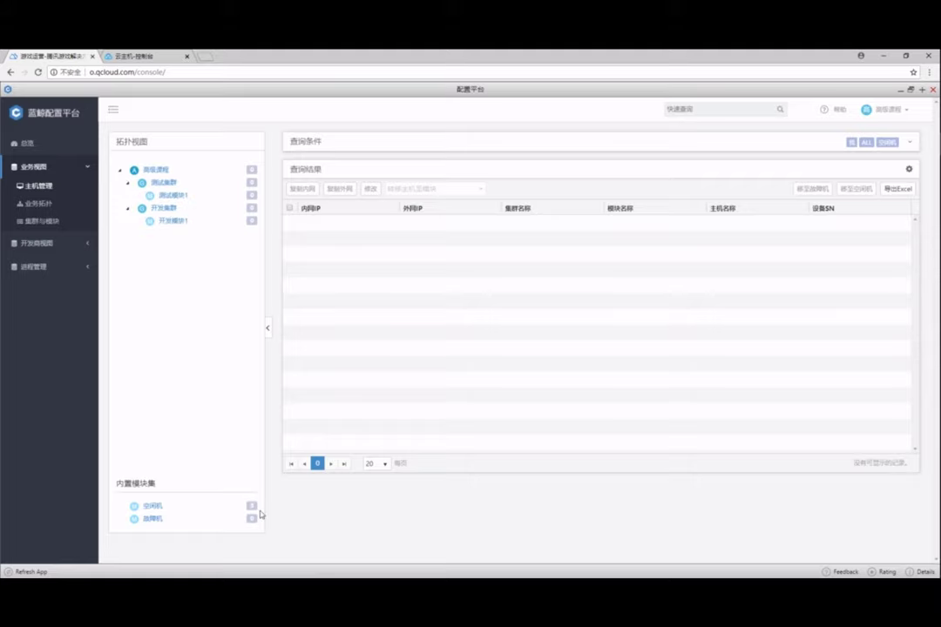
left_click(151, 506)
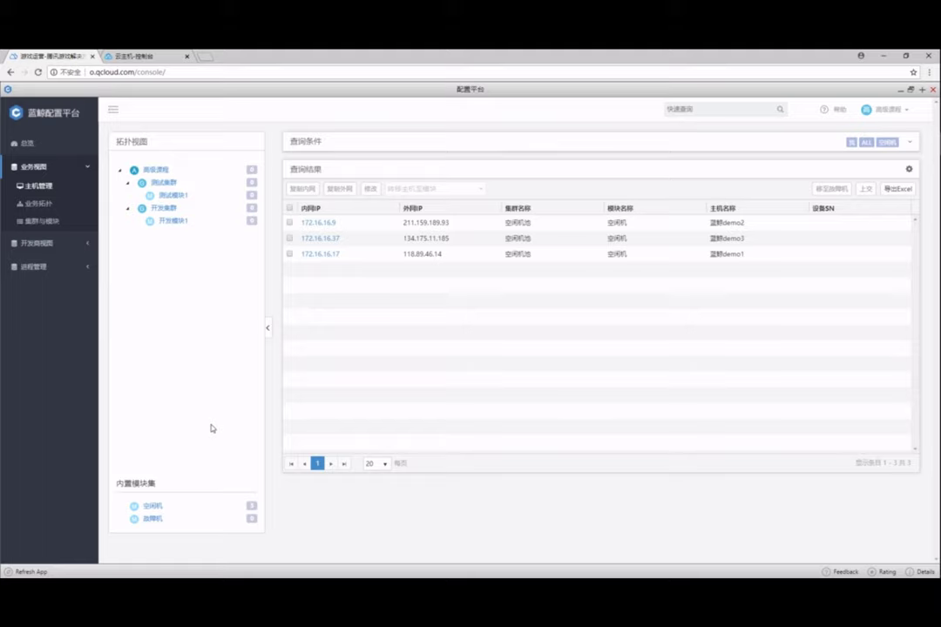
left_click(290, 208)
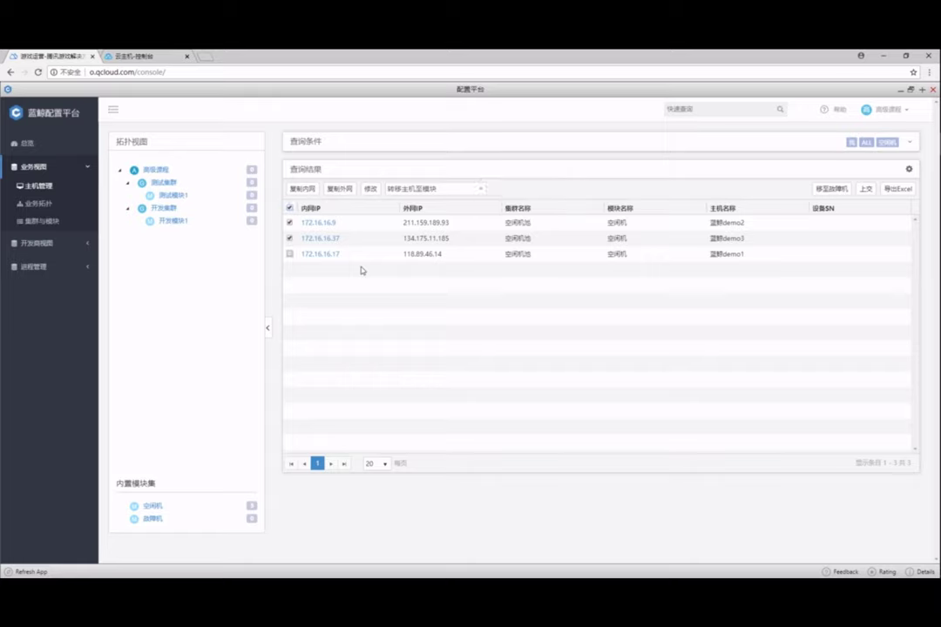
left_click(436, 189)
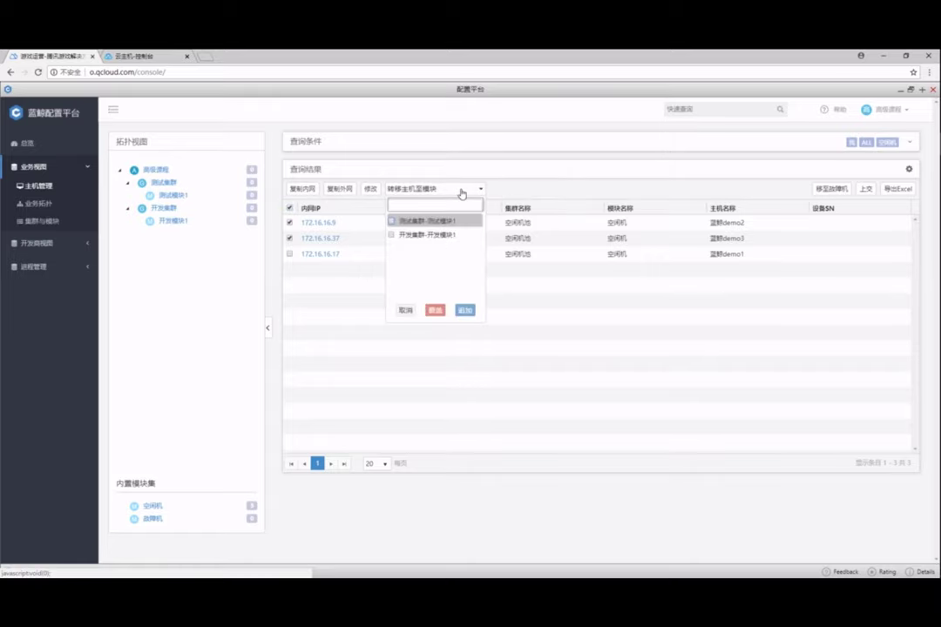
left_click(441, 225)
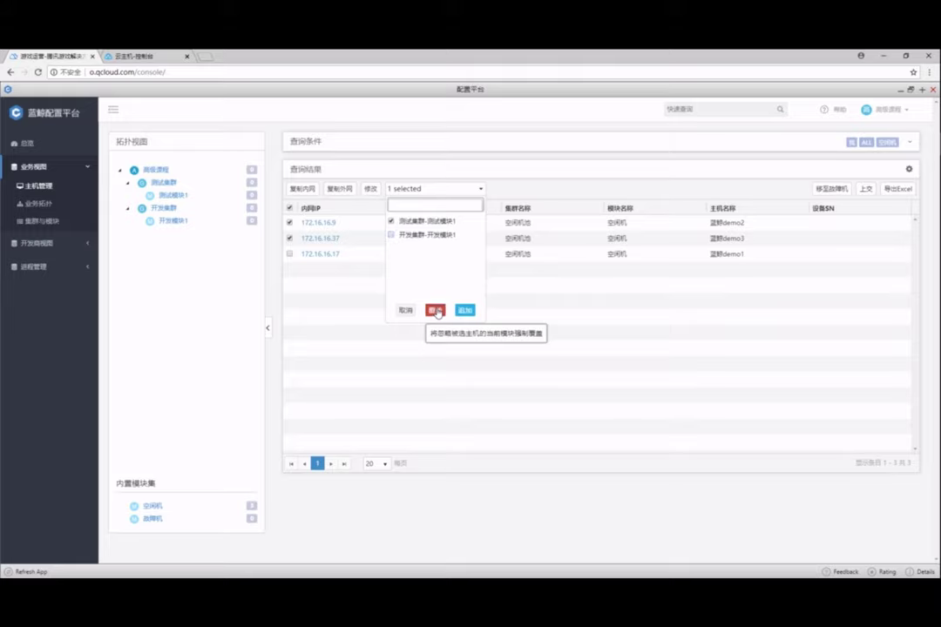
left_click(436, 311)
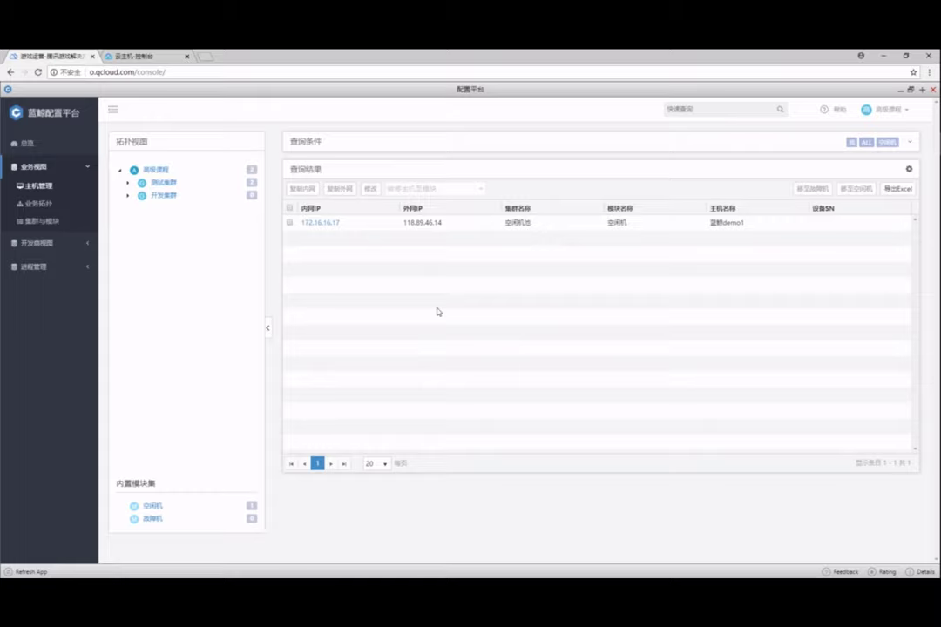
- Move the remaining idle host 172.16.16.17 into 开发集群-开发模块1
left_click(290, 209)
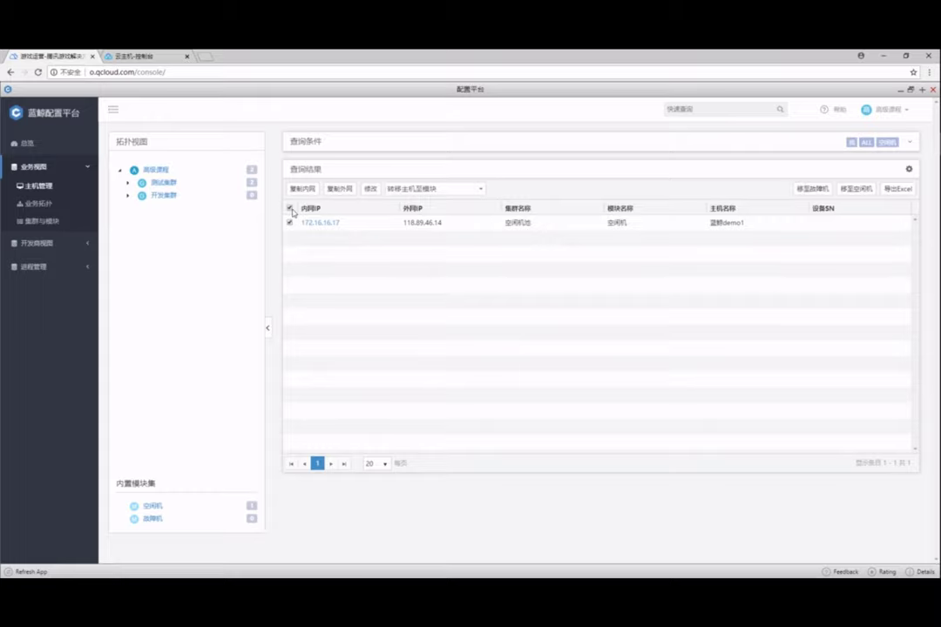
left_click(425, 194)
left_click(429, 235)
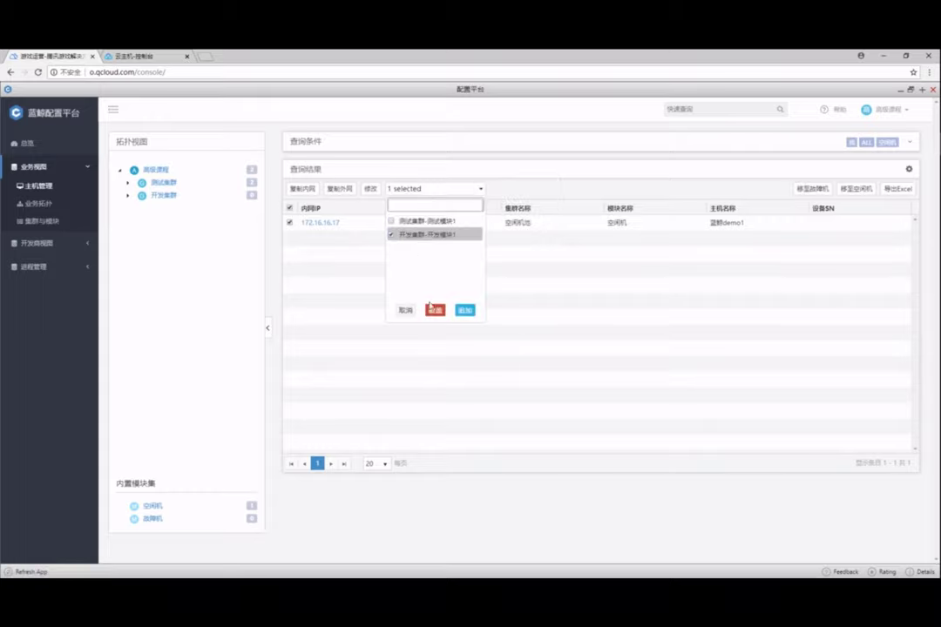
left_click(435, 311)
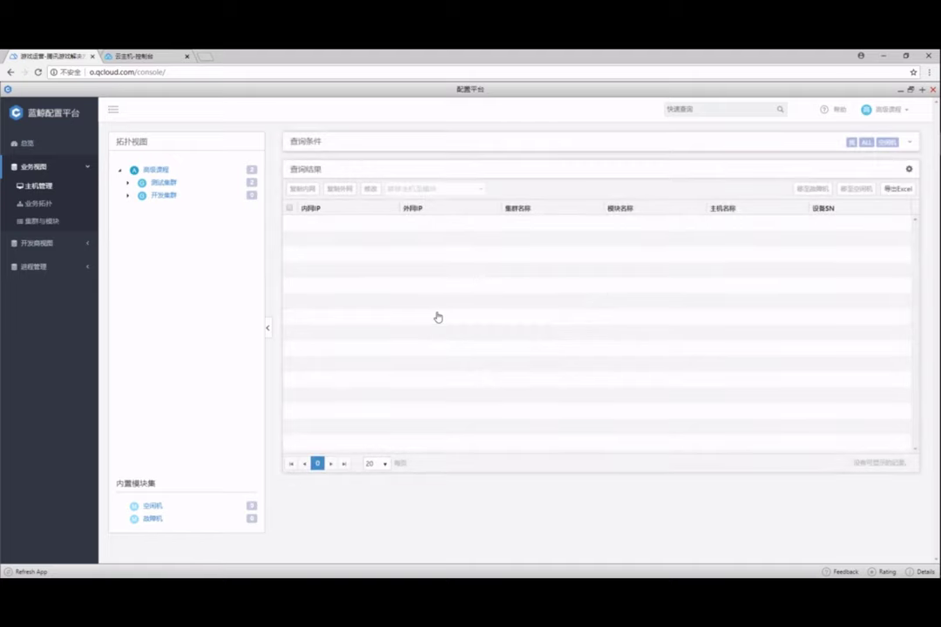
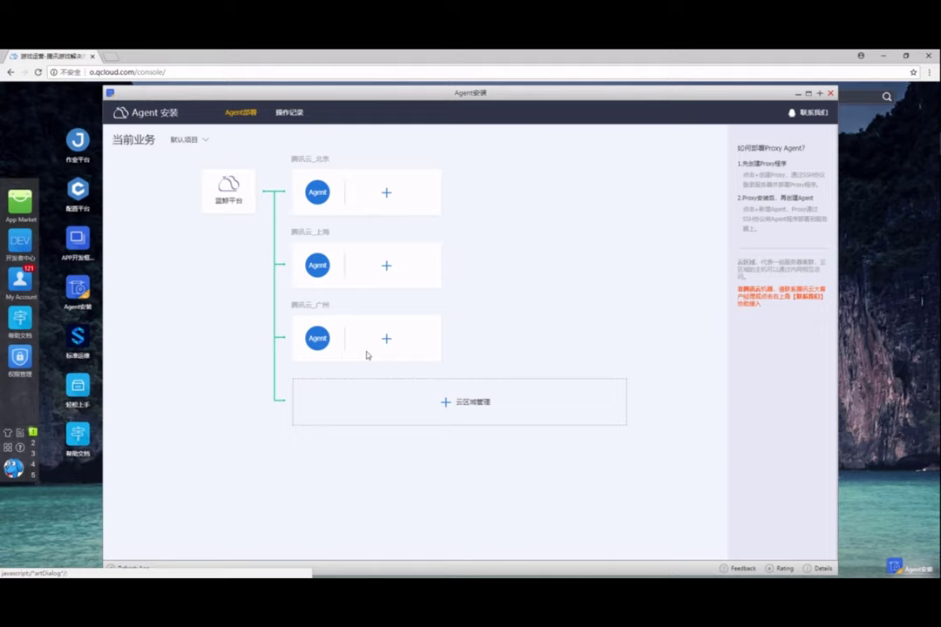
- Switch the current business to 高级课程 and bring up the 配置平台 window
left_click(206, 140)
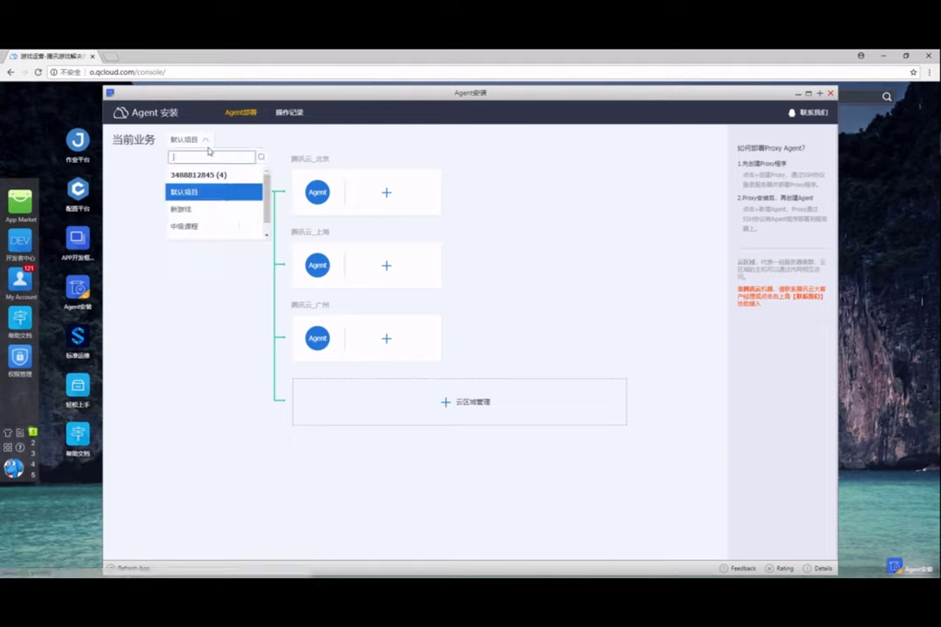
scroll(200, 225, "down", 1)
left_click(200, 229)
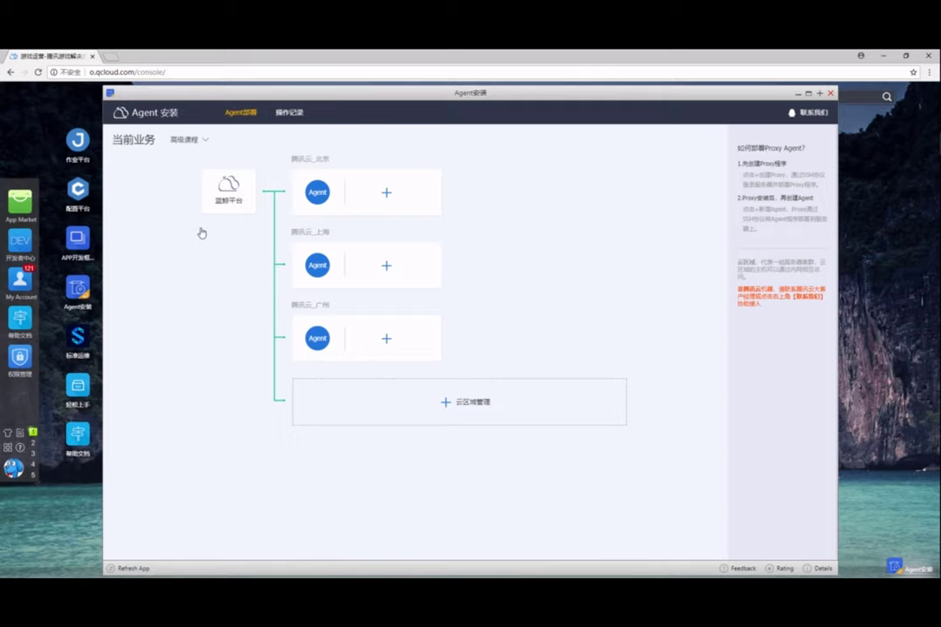
left_click(78, 190)
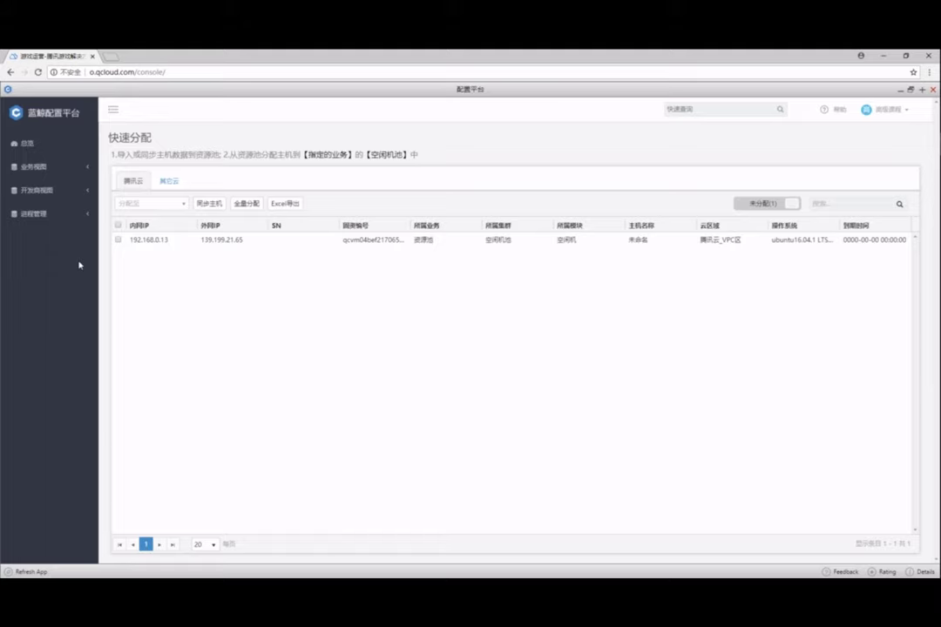
- Open host 172.16.16.9's details under 业务视图 › 主机管理 and check its cloud region 腾讯云_VPC区
left_click(86, 168)
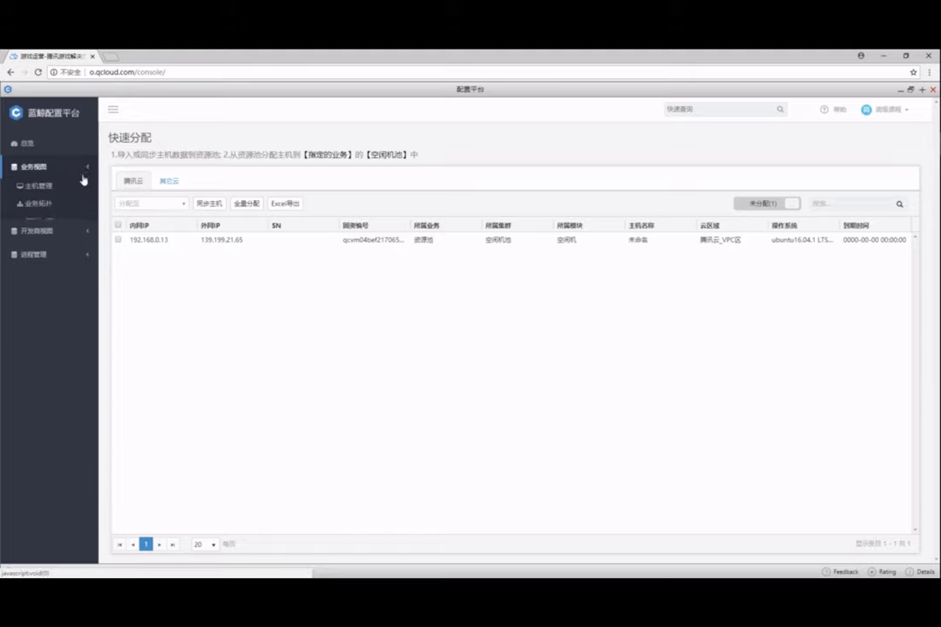
left_click(39, 185)
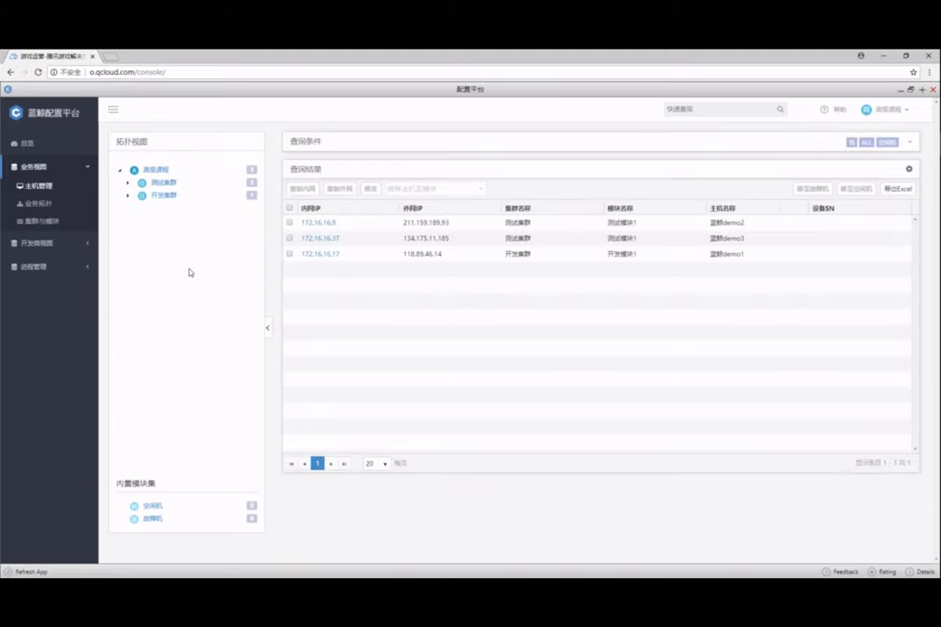
left_click(315, 223)
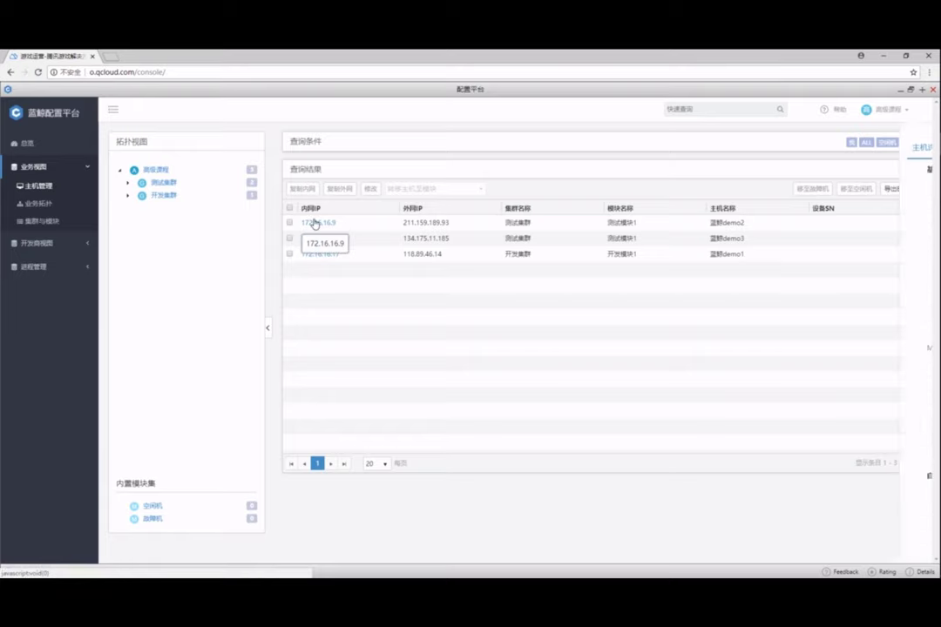
left_click_drag(780, 235, 840, 229)
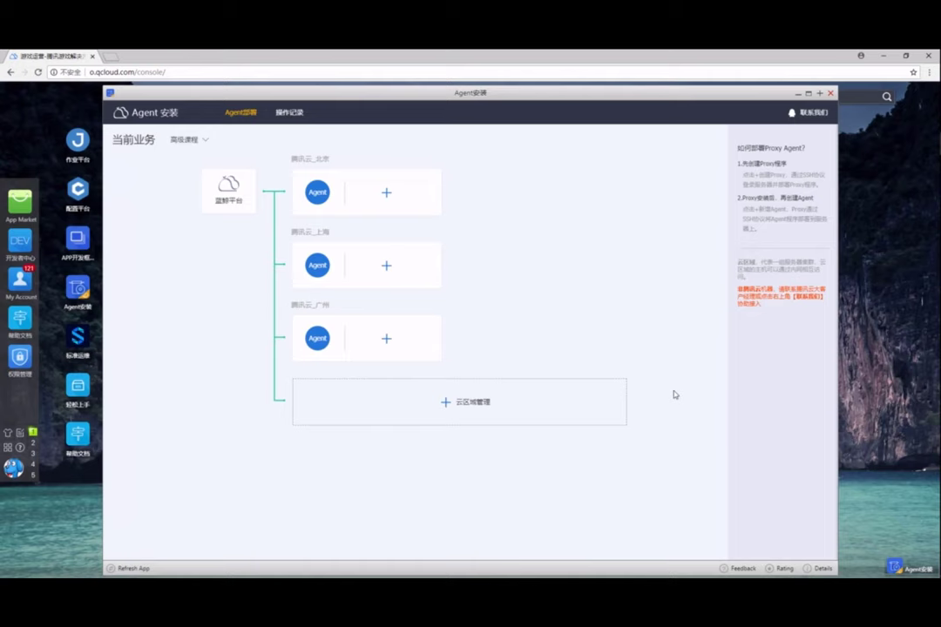
- Tick 腾讯云_VPC区, untick 广州, 上海 and 北京, and save the cloud region selection
left_click(445, 403)
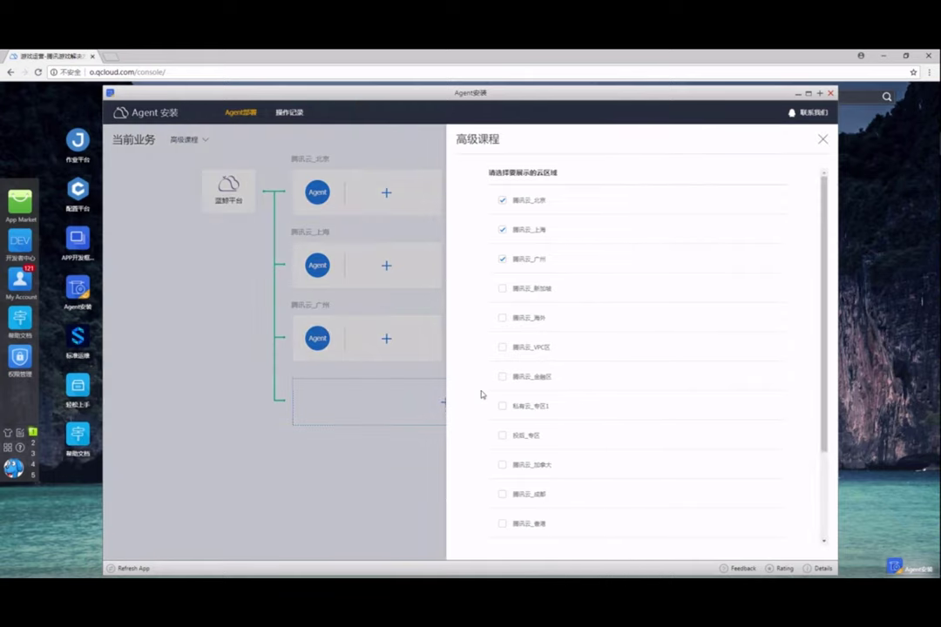
left_click(502, 349)
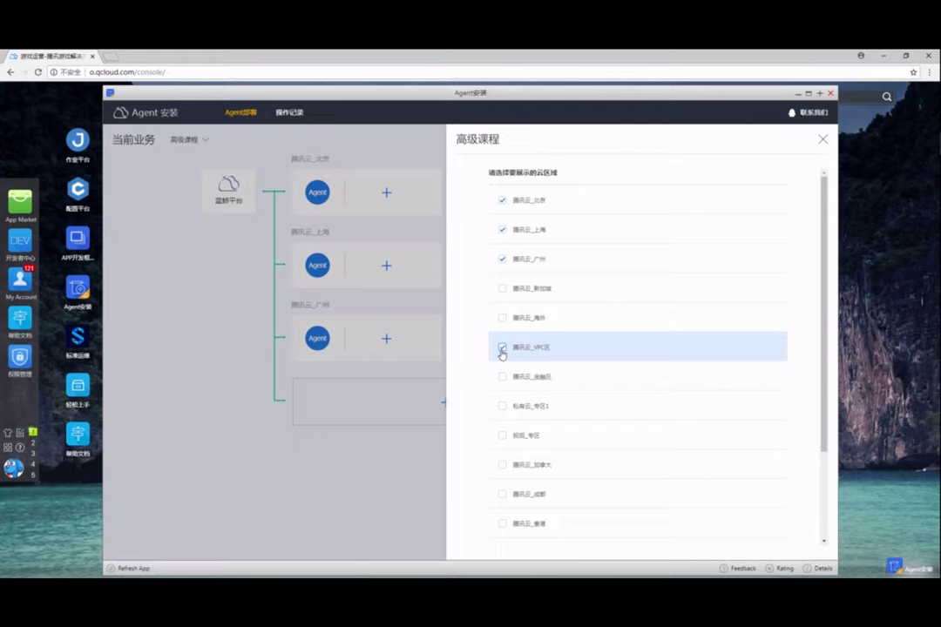
left_click(502, 259)
left_click(502, 230)
left_click(502, 200)
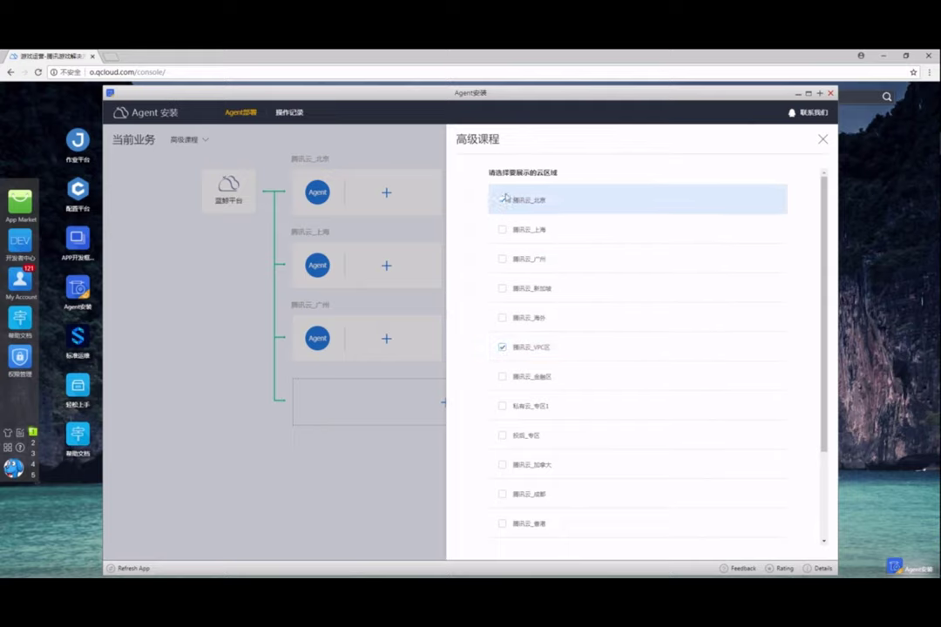
scroll(479, 285, "down", 3)
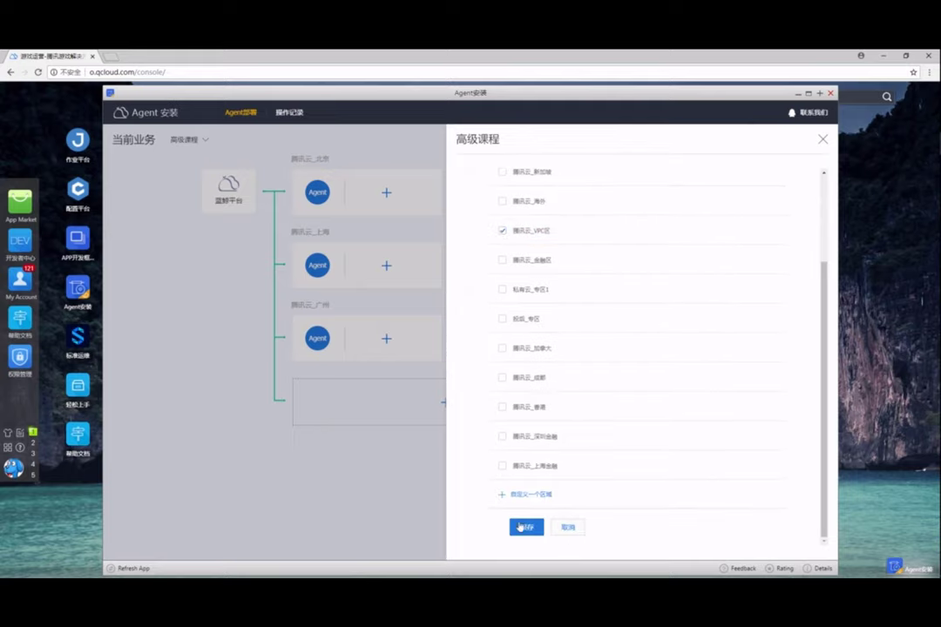
left_click(519, 529)
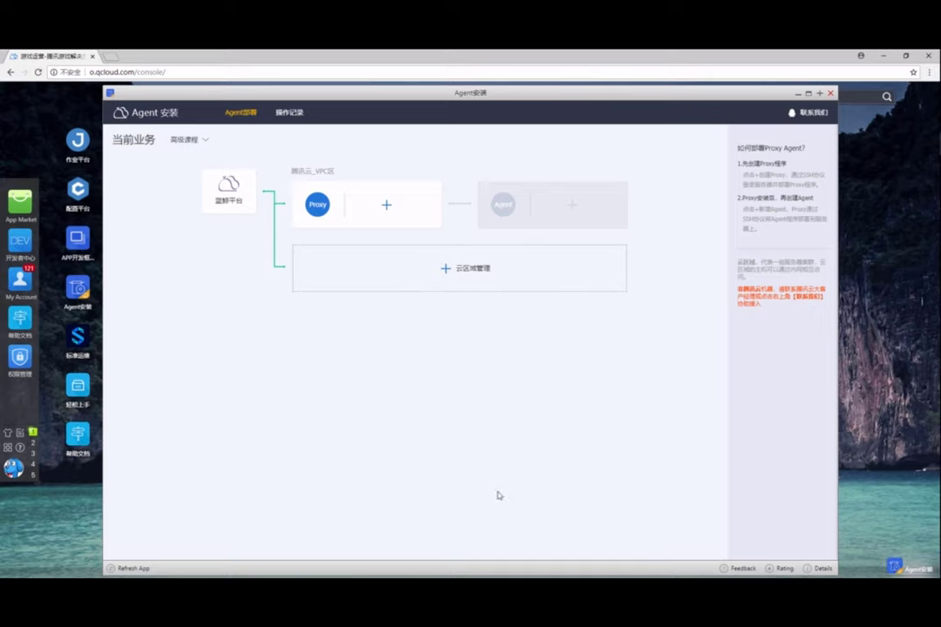
- Add a proxy to 腾讯云_VPC区, review its IP and port requirements, and remove Proxy Server2
left_click(388, 207)
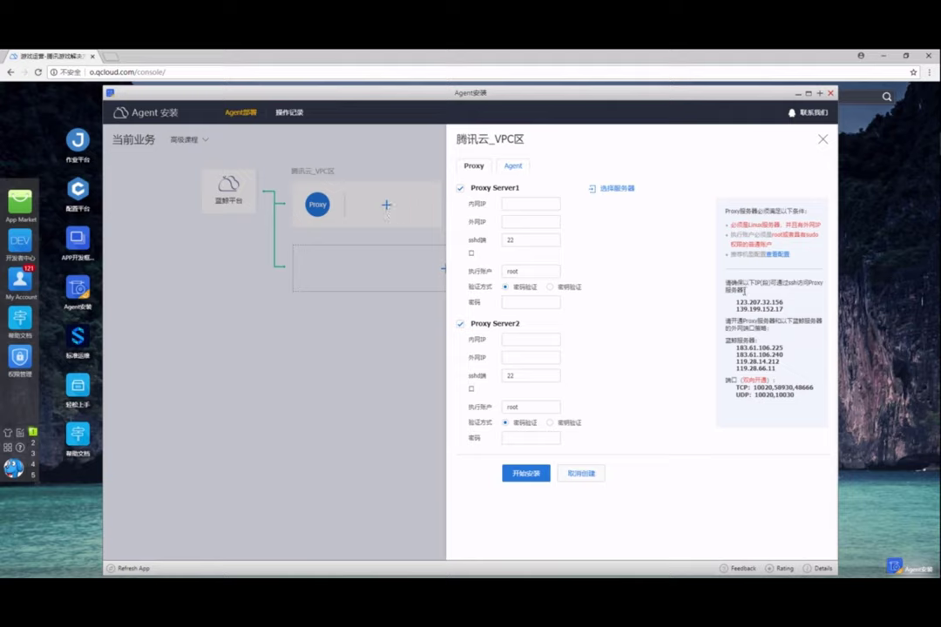
left_click_drag(725, 281, 806, 399)
left_click(805, 409)
left_click(461, 324)
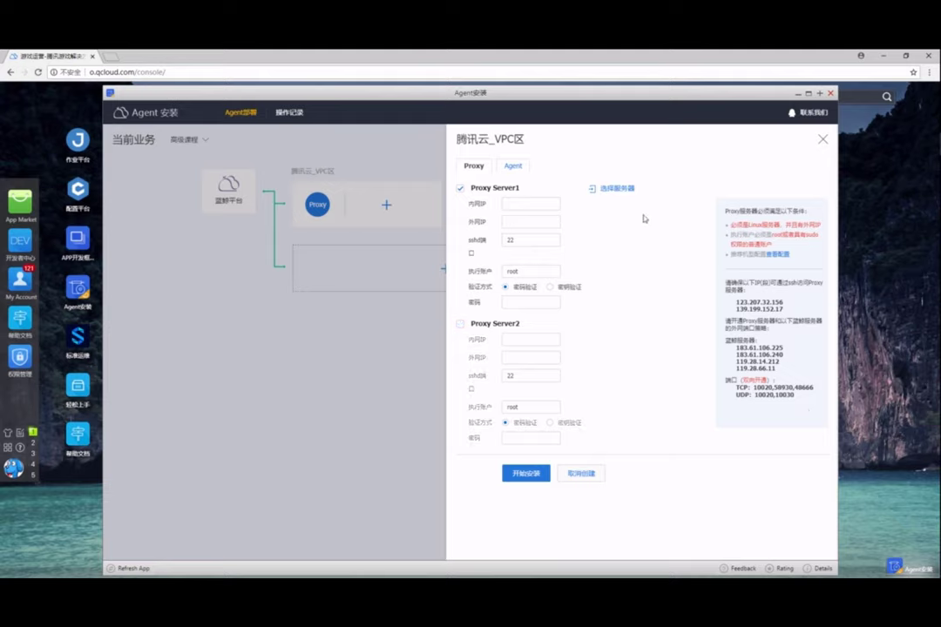
- Import 蓝鲸demo1 as Proxy Server1, enter the root password, and start the proxy install
left_click(626, 191)
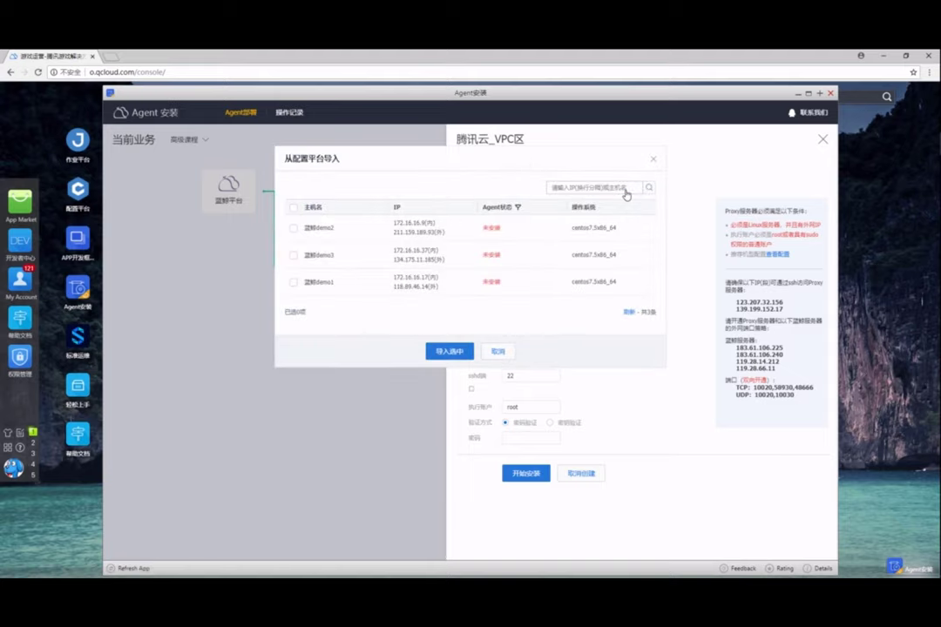
left_click(293, 282)
left_click(441, 352)
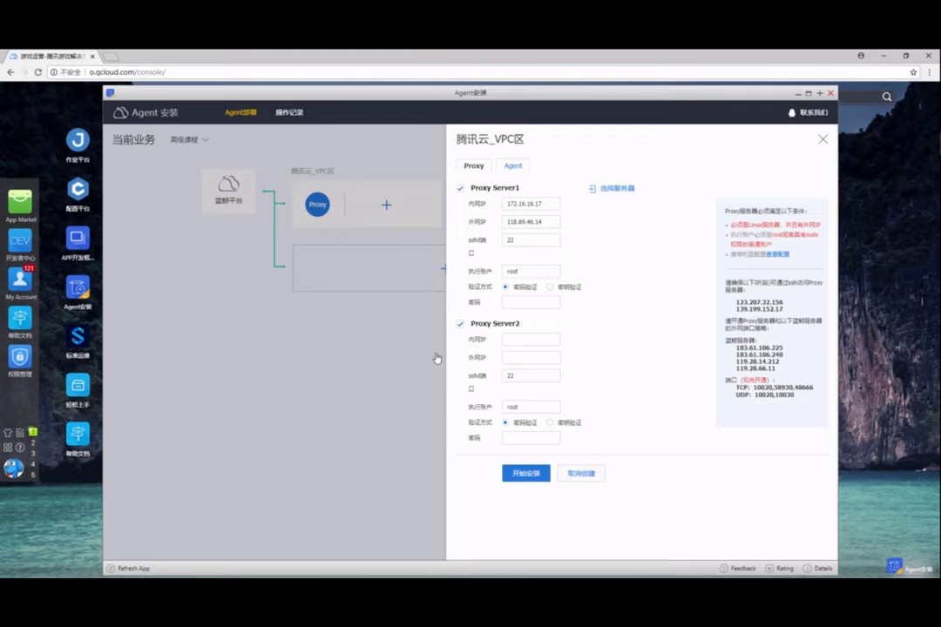
left_click(518, 304)
type("********")
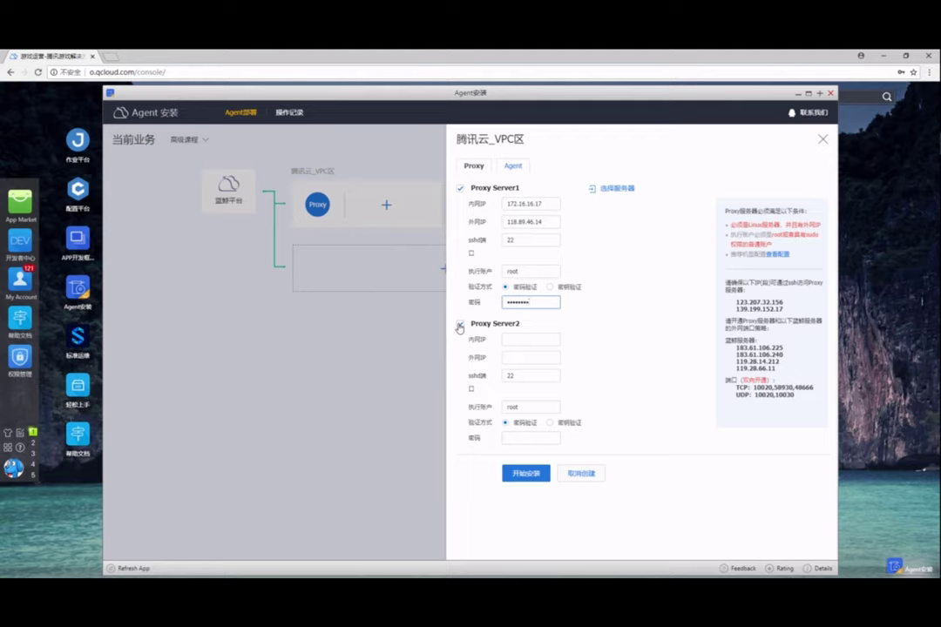
left_click(460, 326)
left_click(514, 477)
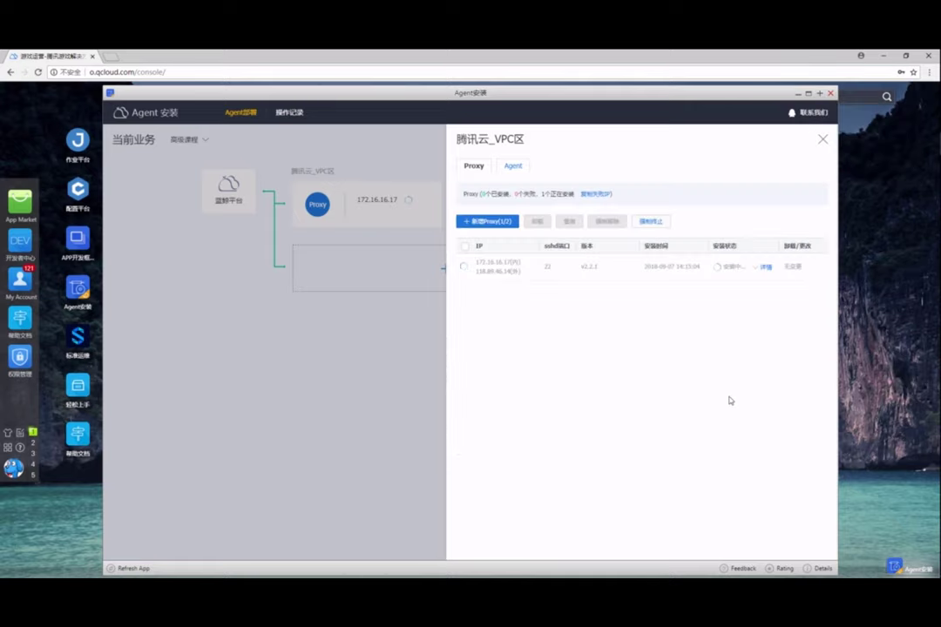
- Check the 172.16.16.17 proxy's install steps, then view the region's Agent list
left_click(767, 267)
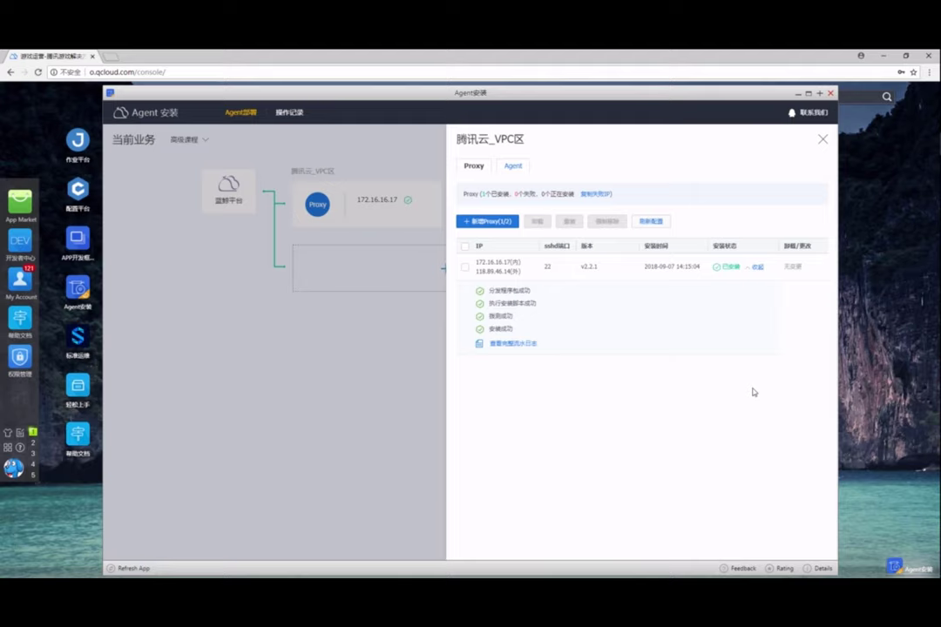
left_click(514, 168)
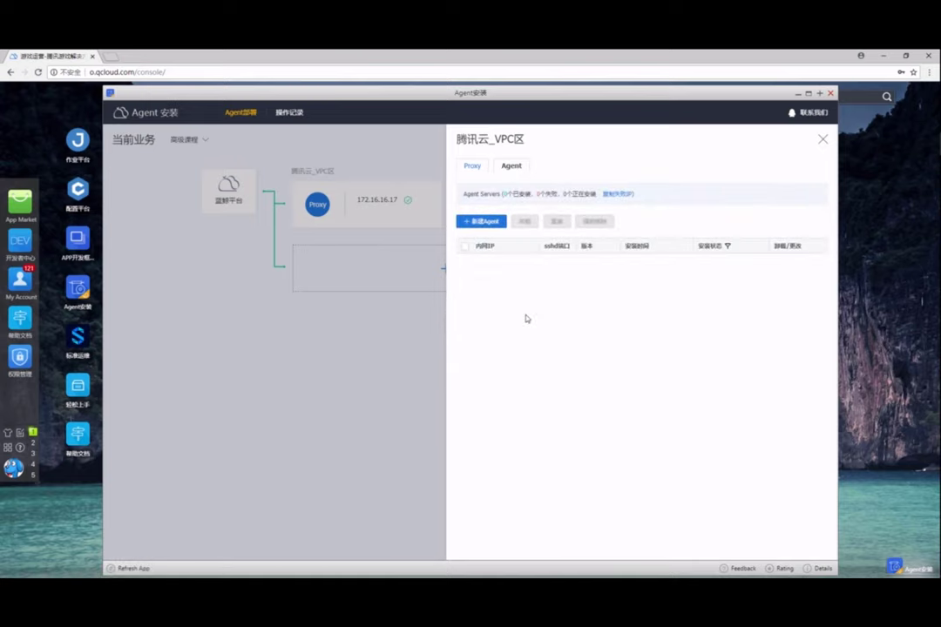
- Start a new agent install and import hosts 蓝鲸demo2 and 蓝鲸demo3 from 配置平台
left_click(491, 222)
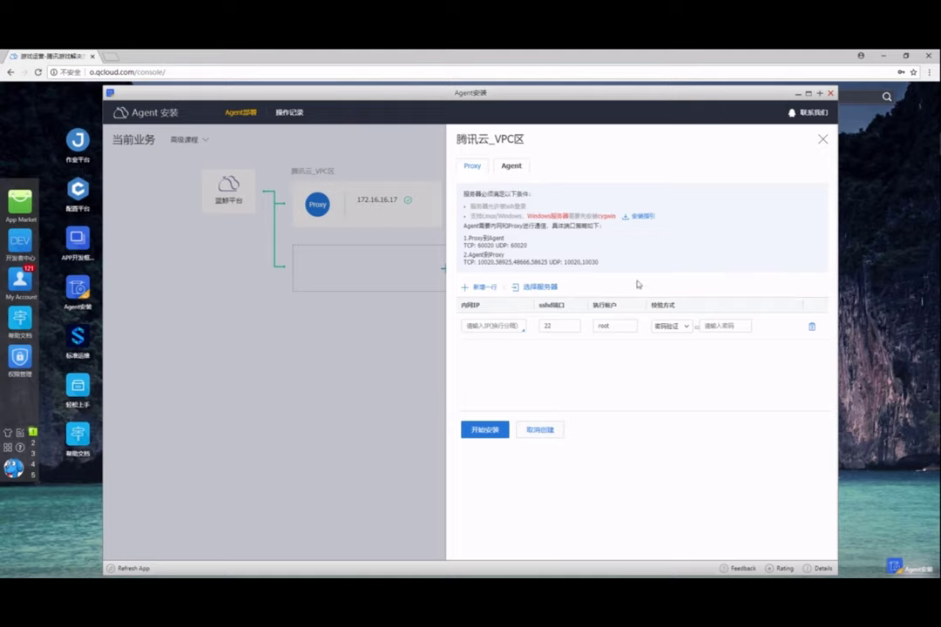
left_click_drag(600, 262, 463, 224)
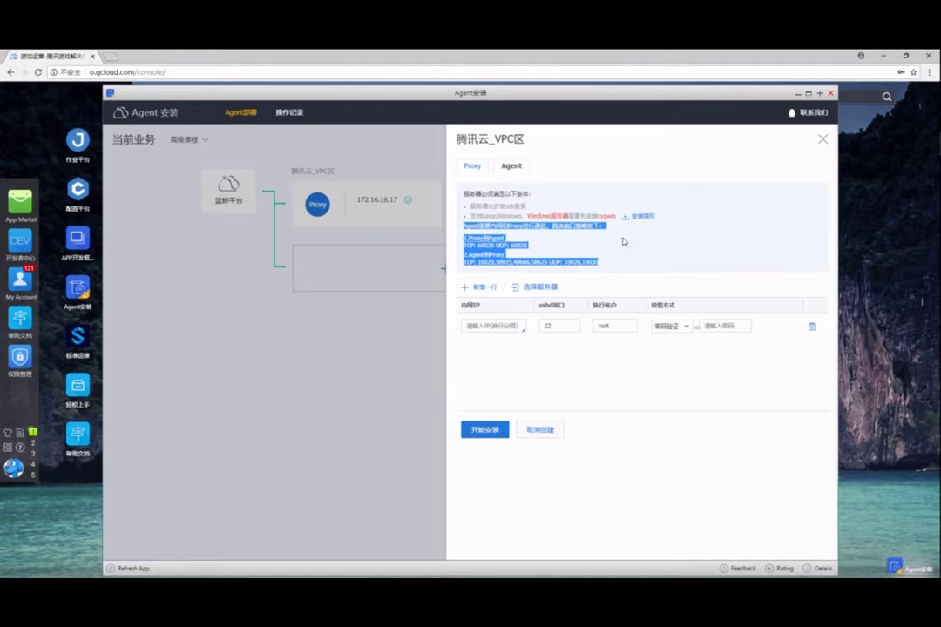
left_click(549, 289)
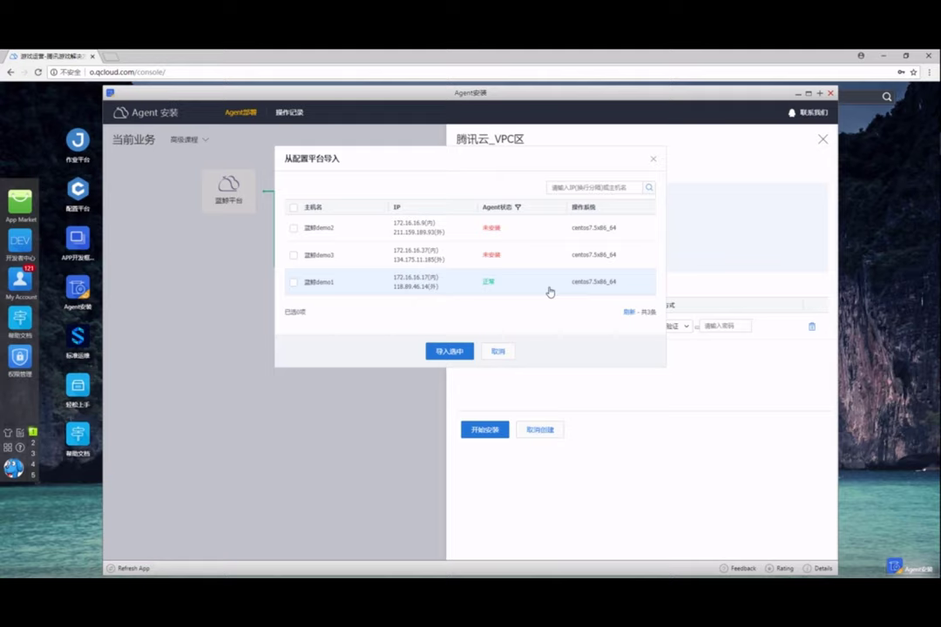
left_click(294, 228)
left_click(295, 256)
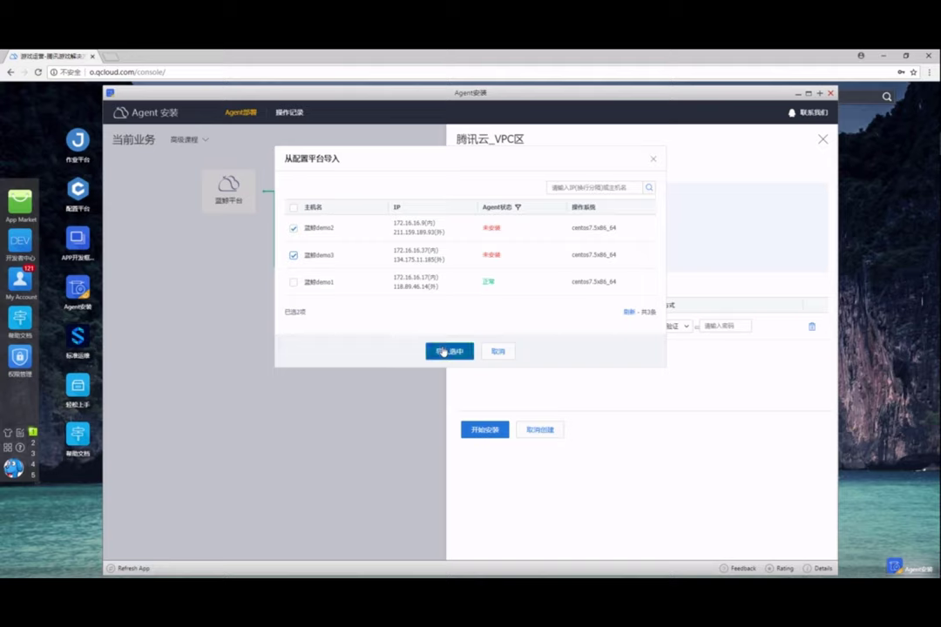
left_click(445, 353)
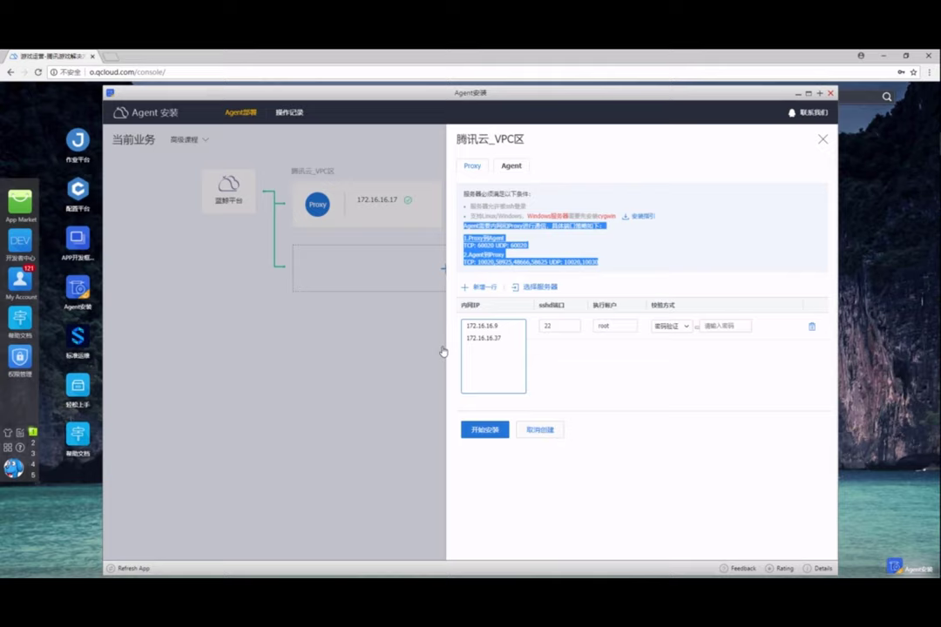
- Enter the root password, start the agent install, and check both hosts' progress details
left_click(718, 326)
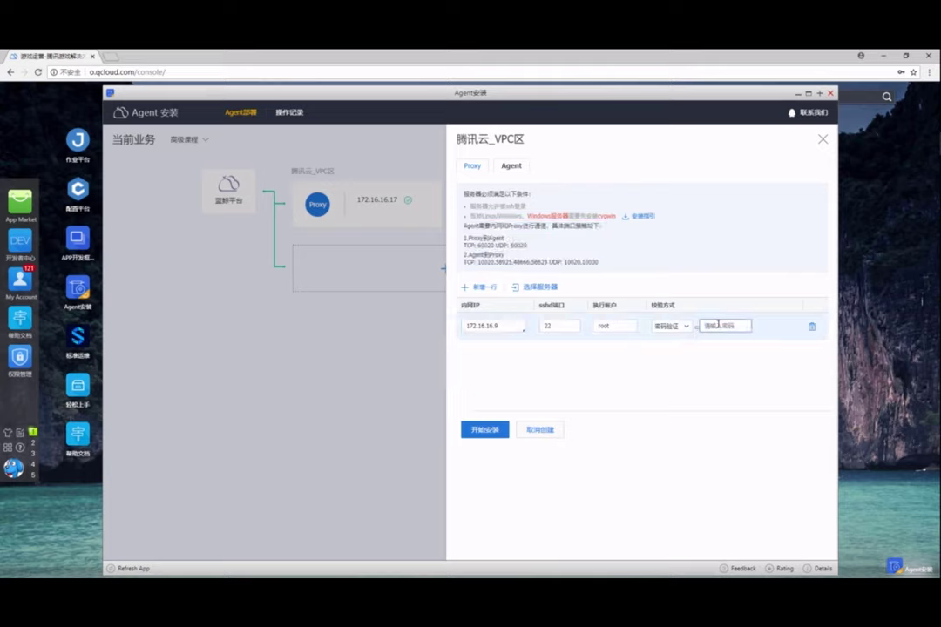
type("*********")
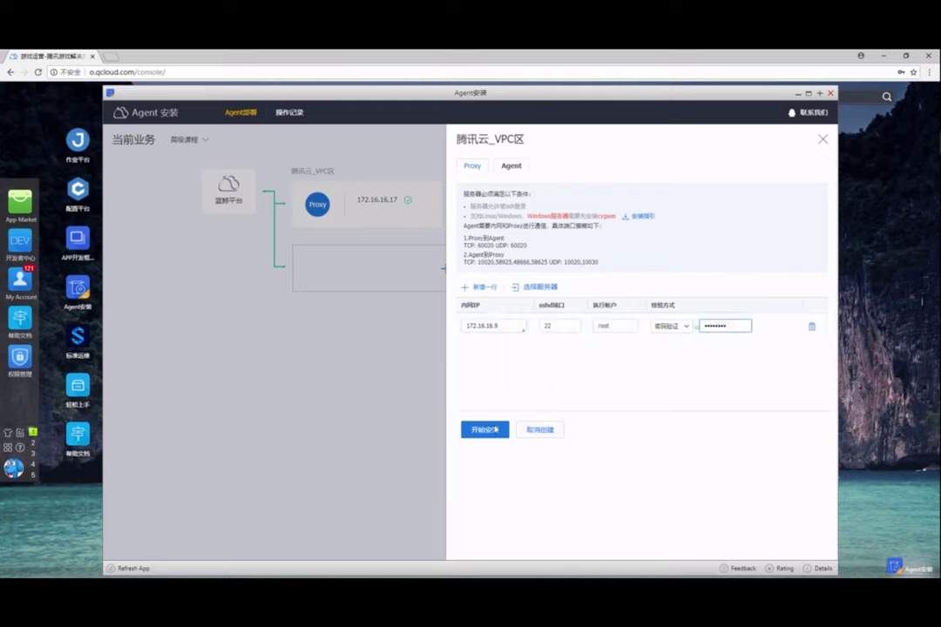
left_click(486, 432)
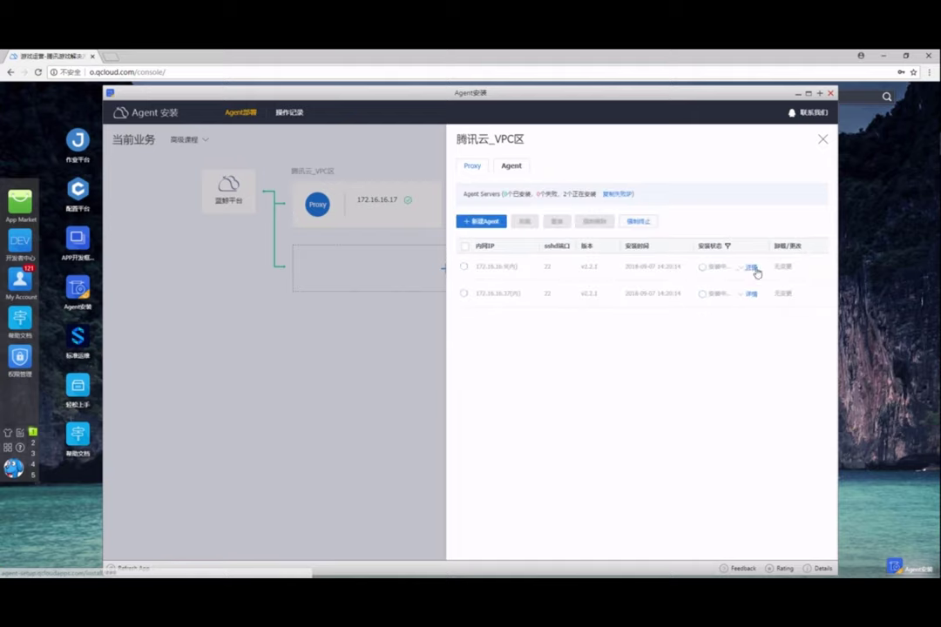
left_click(750, 267)
left_click(755, 369)
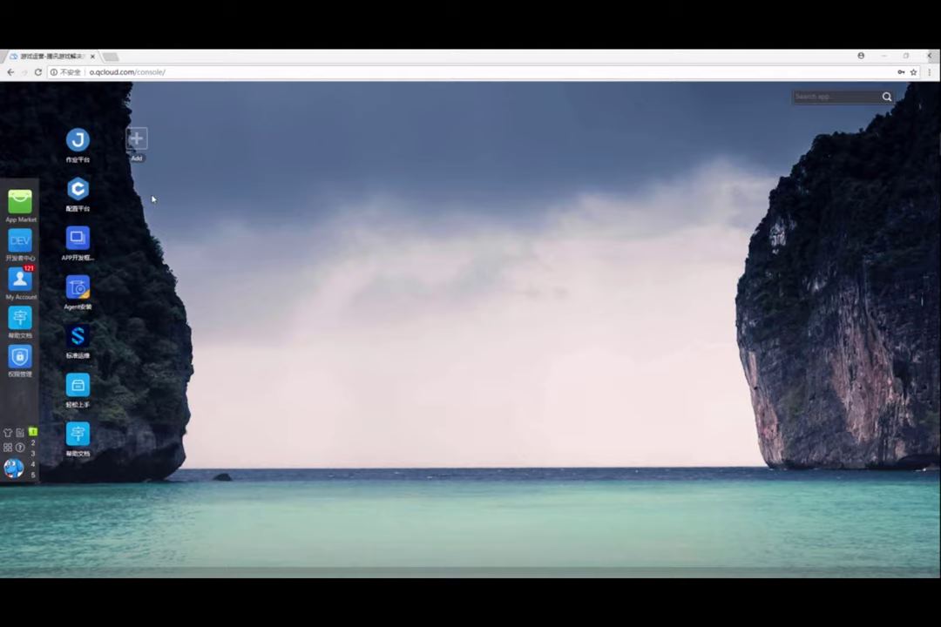
- Launch 作业平台, set the current business to 高级课程, and expand 作业执行
left_click(77, 138)
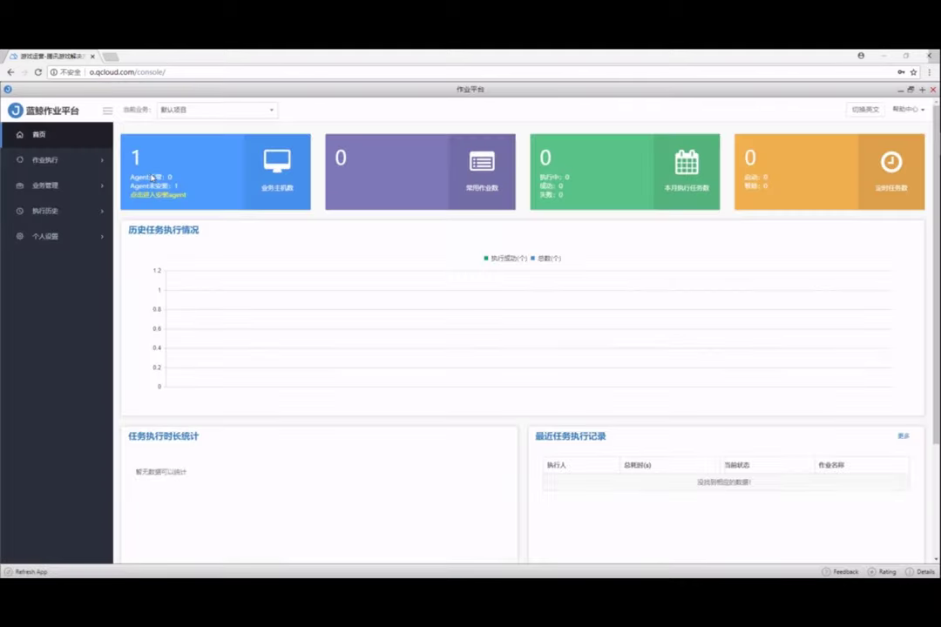
left_click(189, 106)
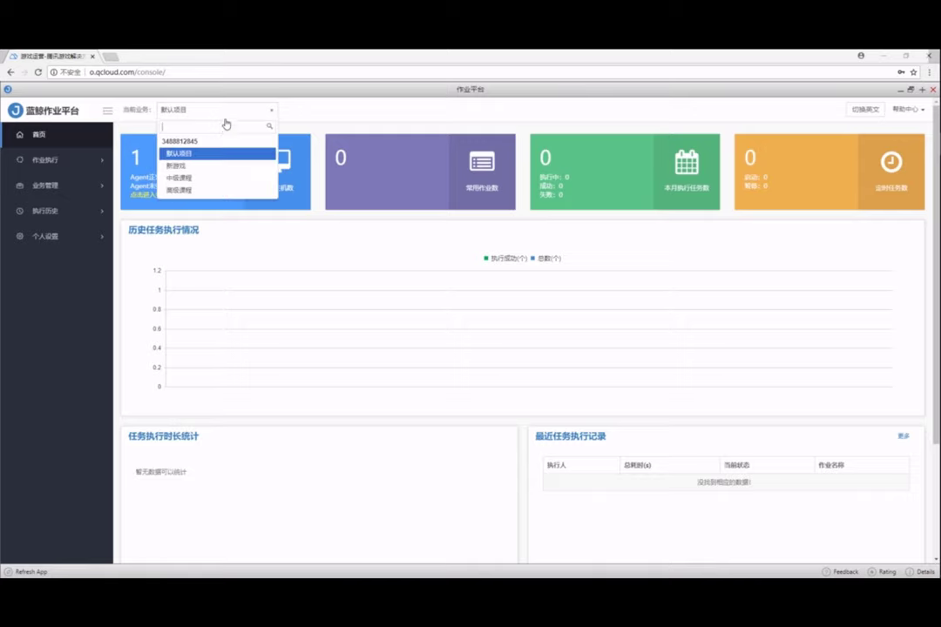
left_click(220, 192)
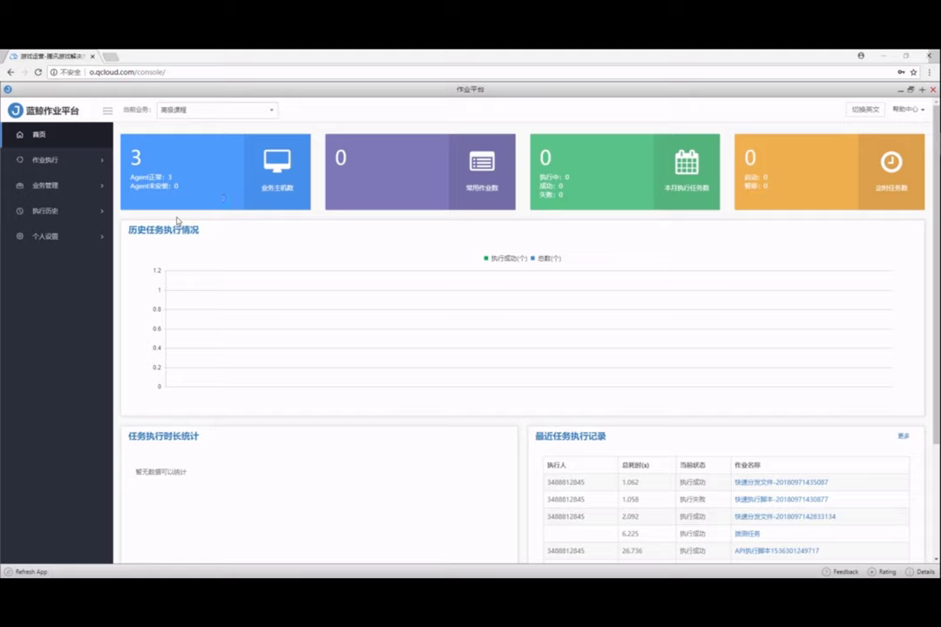
left_click(94, 160)
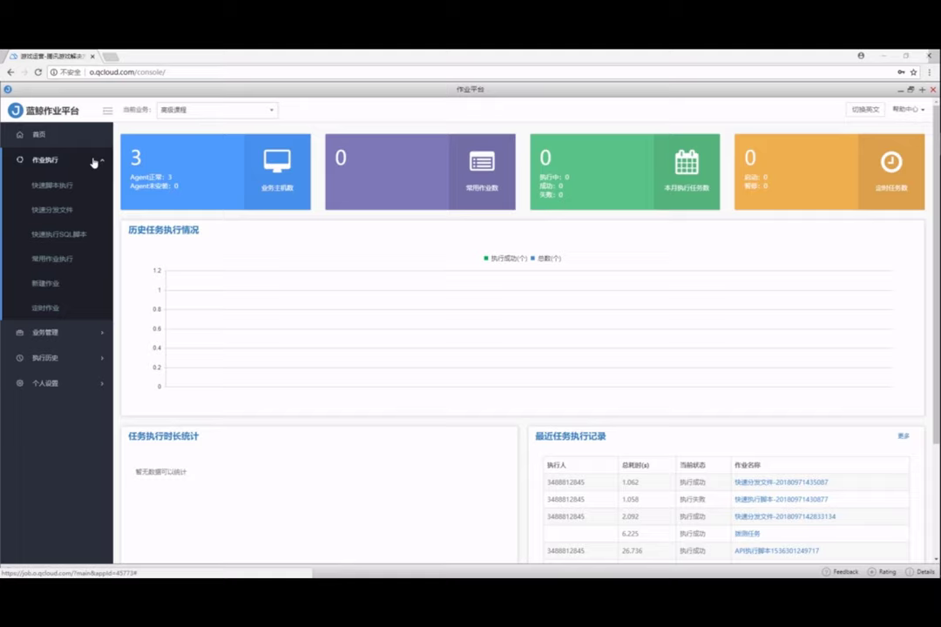
- Open 快速分发文件 and close Notepad after checking testfile.log reads "This is a demo file."
left_click(85, 211)
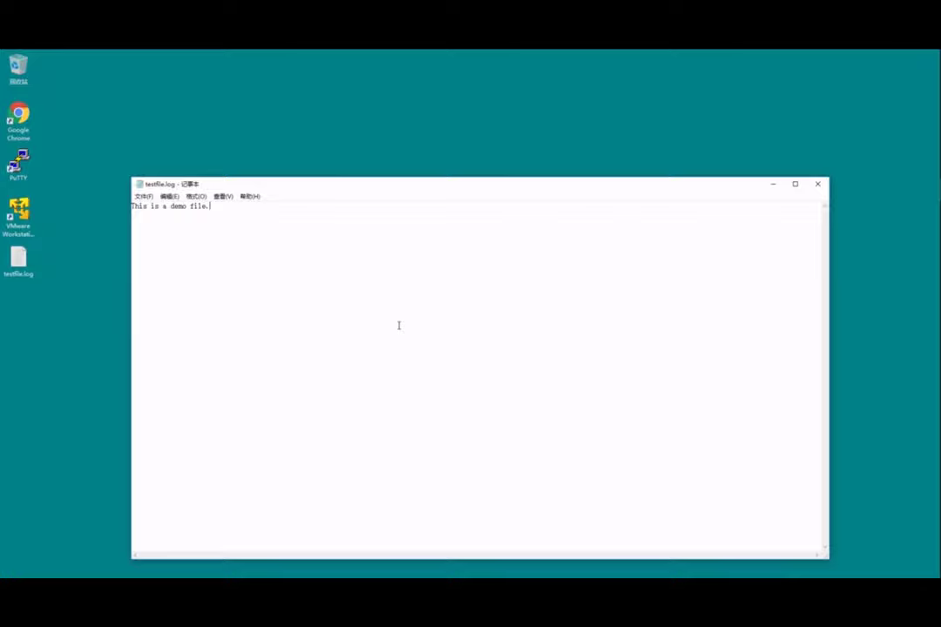
left_click(818, 184)
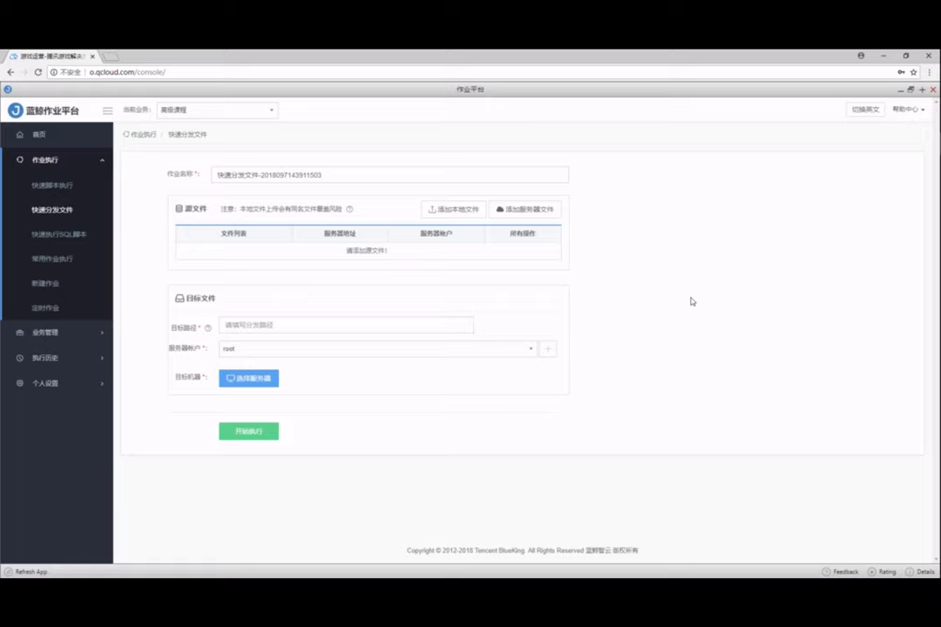
- Upload local testfile.log as the source file and set the target path to /home/
left_click(454, 210)
left_click(112, 119)
left_click(382, 298)
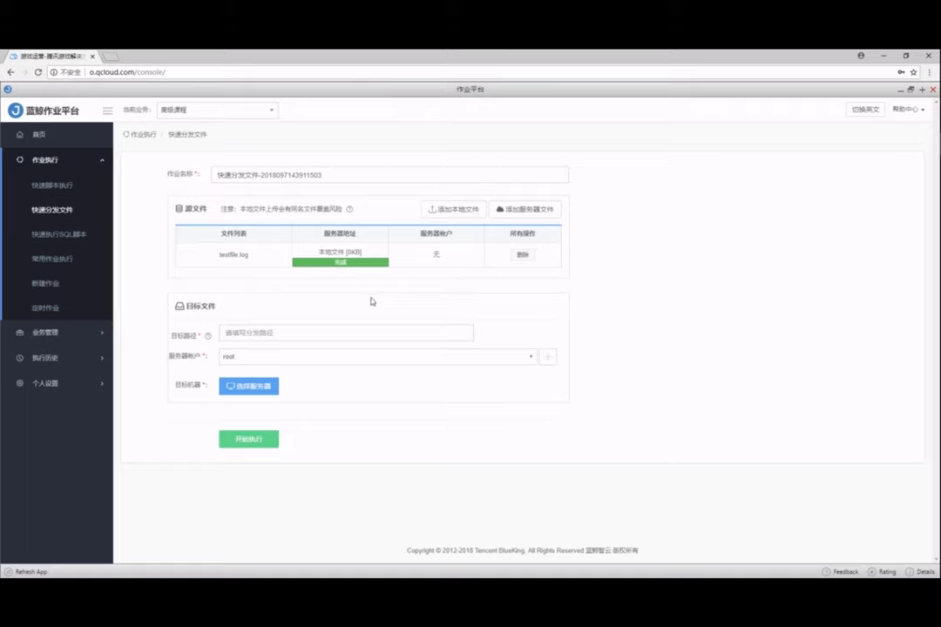
left_click(372, 332)
type("/home/")
- Select all three VPC hosts as targets and run the file distribution job
left_click(265, 387)
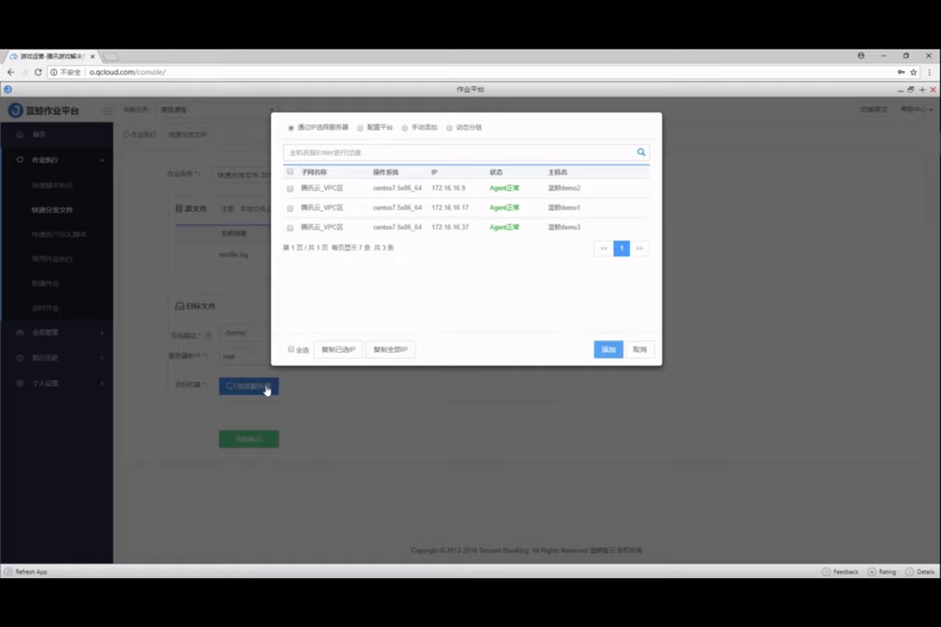
left_click(291, 172)
left_click(610, 349)
scroll(612, 358, "down", 1)
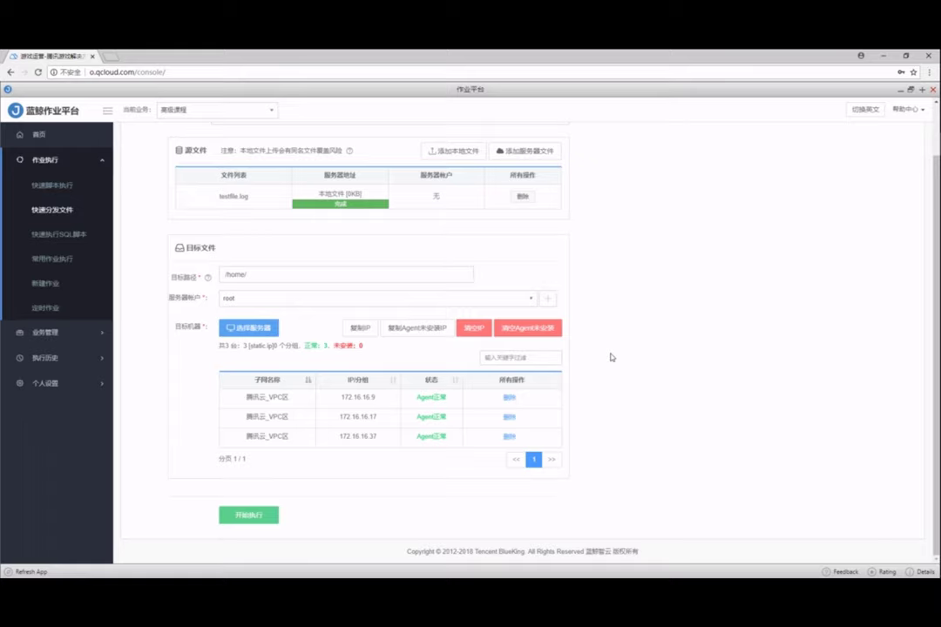
left_click(227, 516)
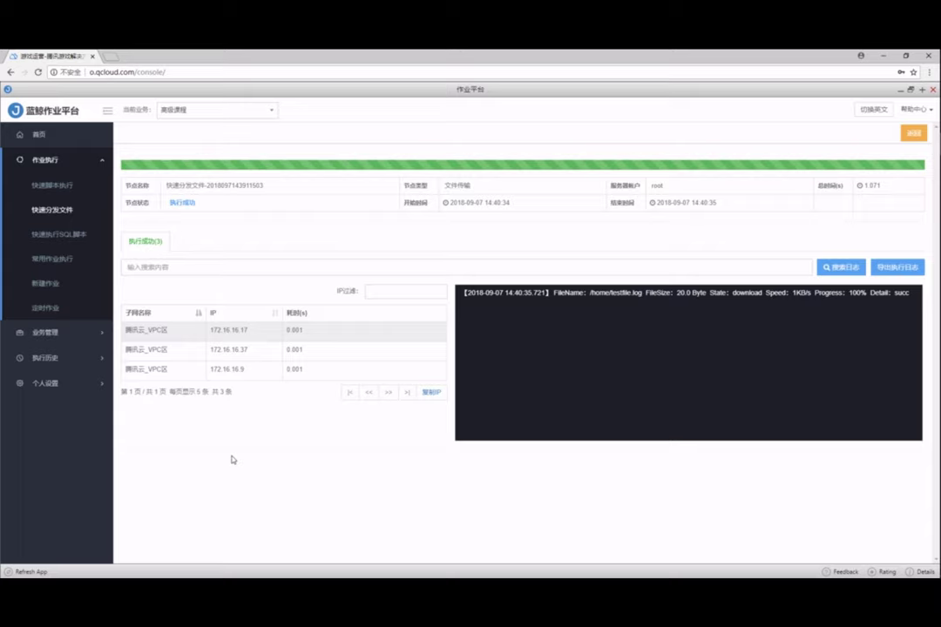
- Review the transfer log for 172.16.16.9, then open 快速脚本执行
left_click(234, 373)
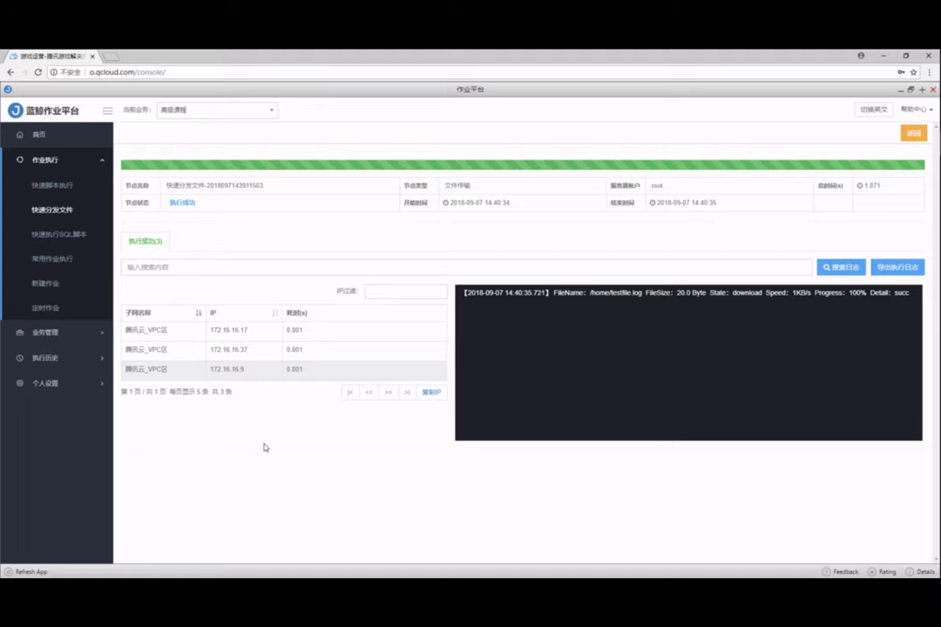
left_click(76, 193)
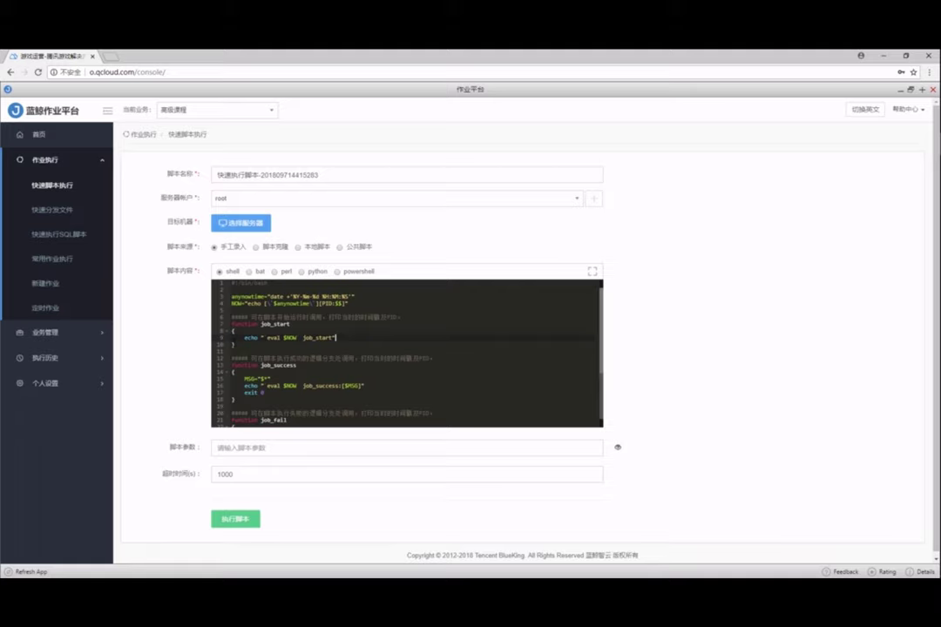
- Review the template's job_start, job_success and job_fail functions and their comments
left_click(260, 324)
double_click(252, 359)
left_click(278, 365)
scroll(407, 353, "down", 3)
left_click(274, 361)
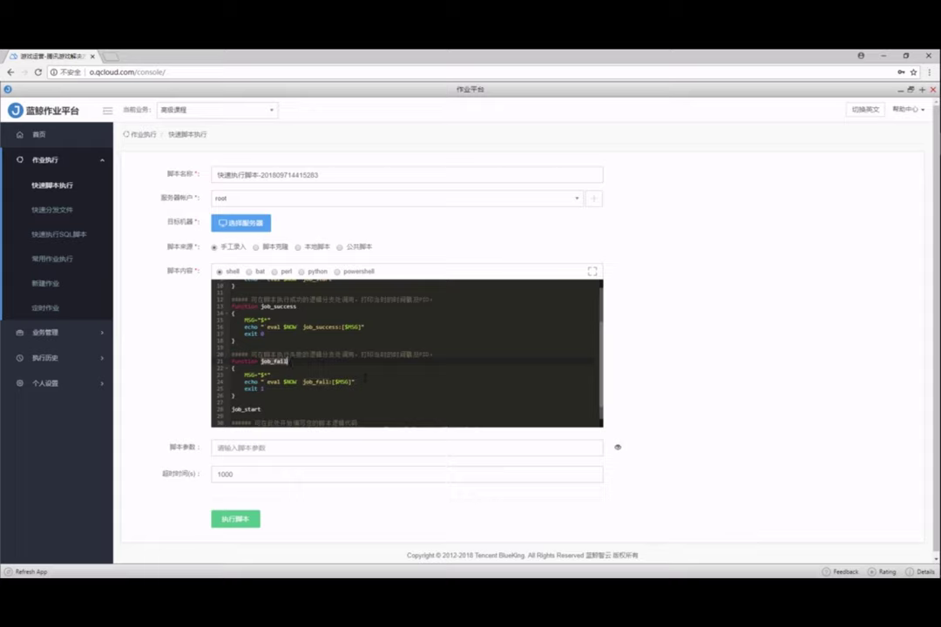
- Add 'cat $1' as the last script line and set the script parameter to /home/testfile.log
scroll(365, 376, "down", 1)
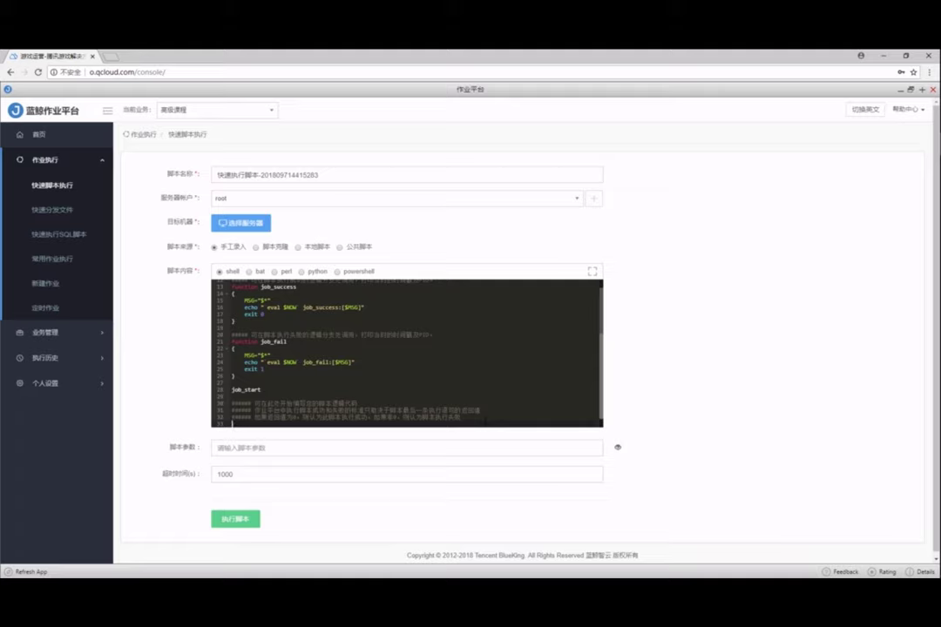
type("cat $1")
key("Tab")
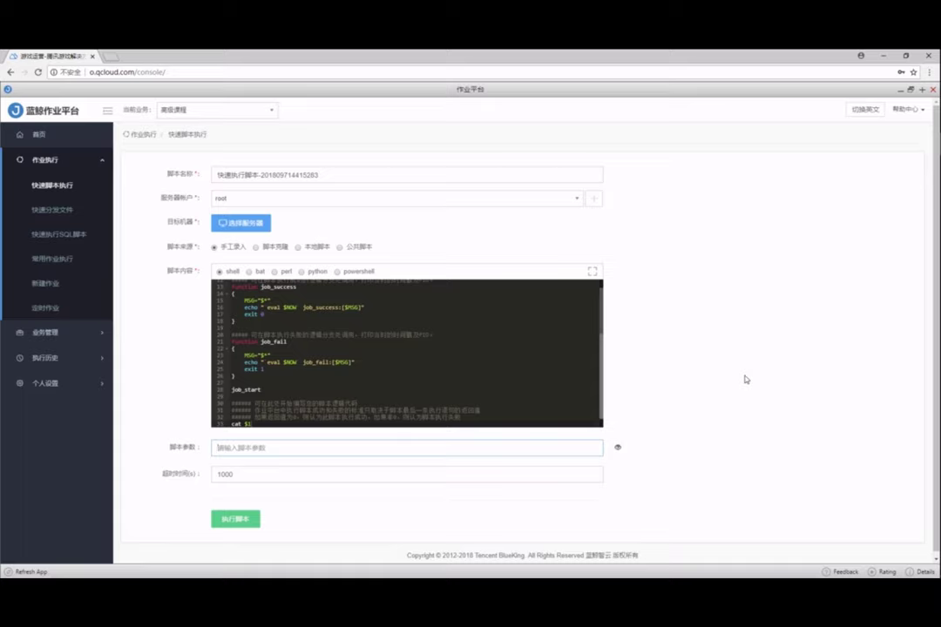
type("/home/testfile.log")
key("Return")
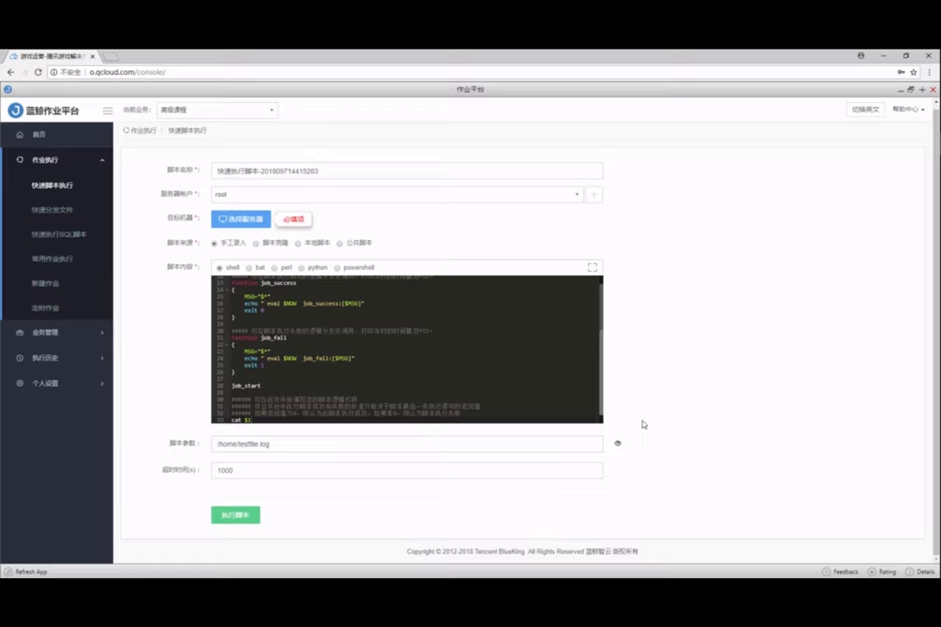
- Add all three VPC hosts as the script's target servers
left_click(242, 221)
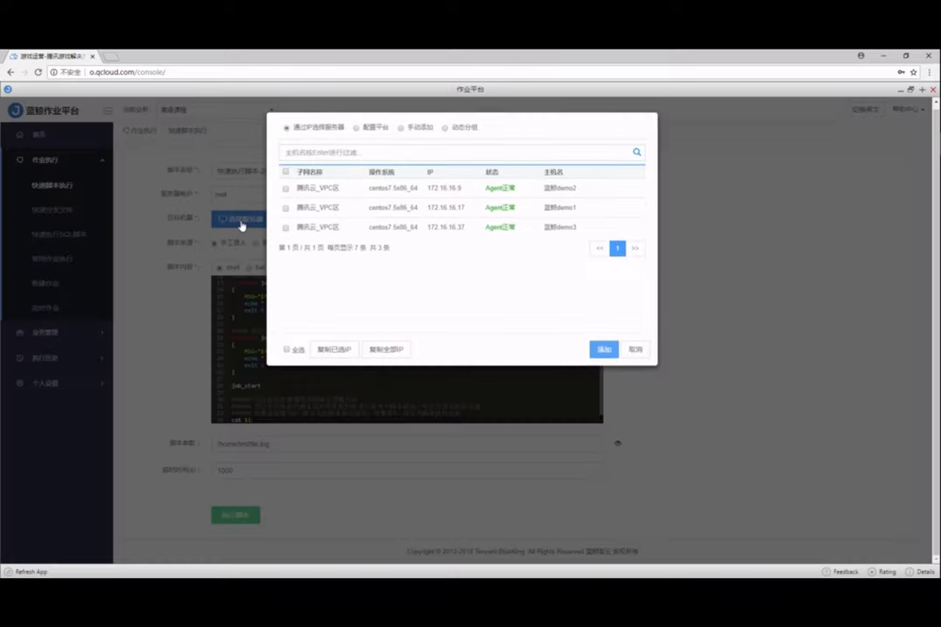
left_click(285, 172)
left_click(601, 350)
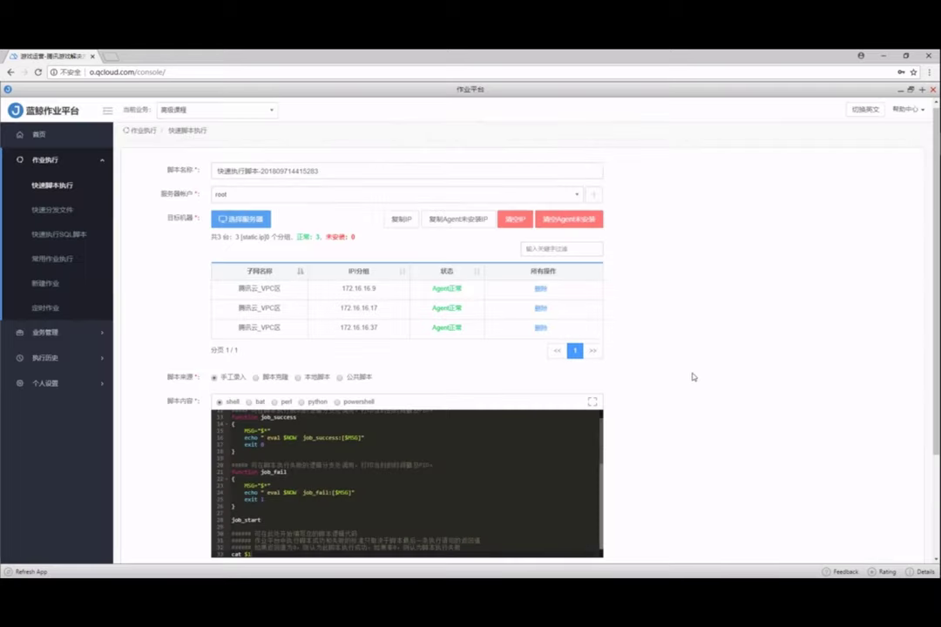
- Execute the script and check the output logs for 172.16.16.37 and 172.16.16.9
scroll(680, 406, "down", 3)
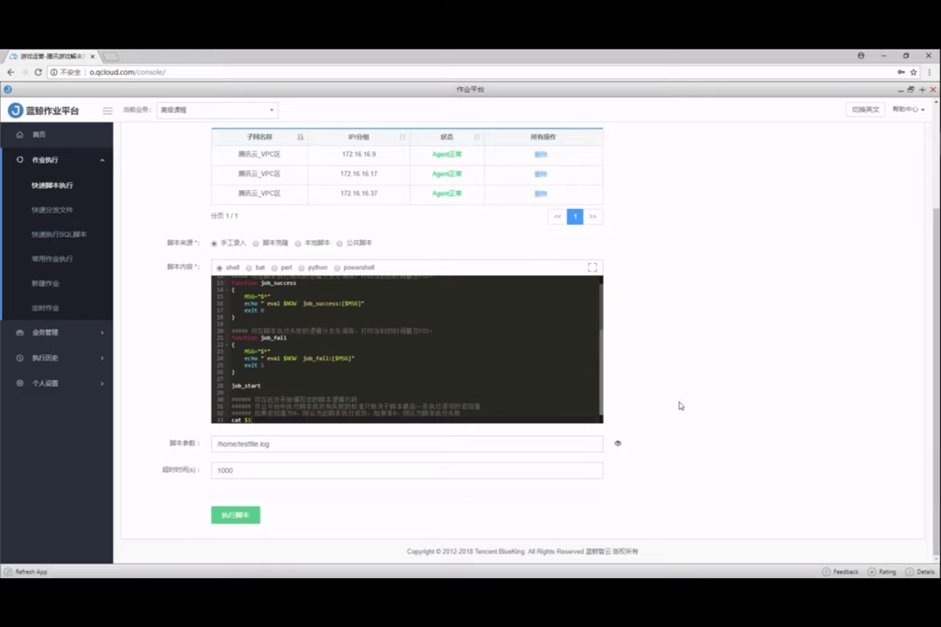
left_click(250, 517)
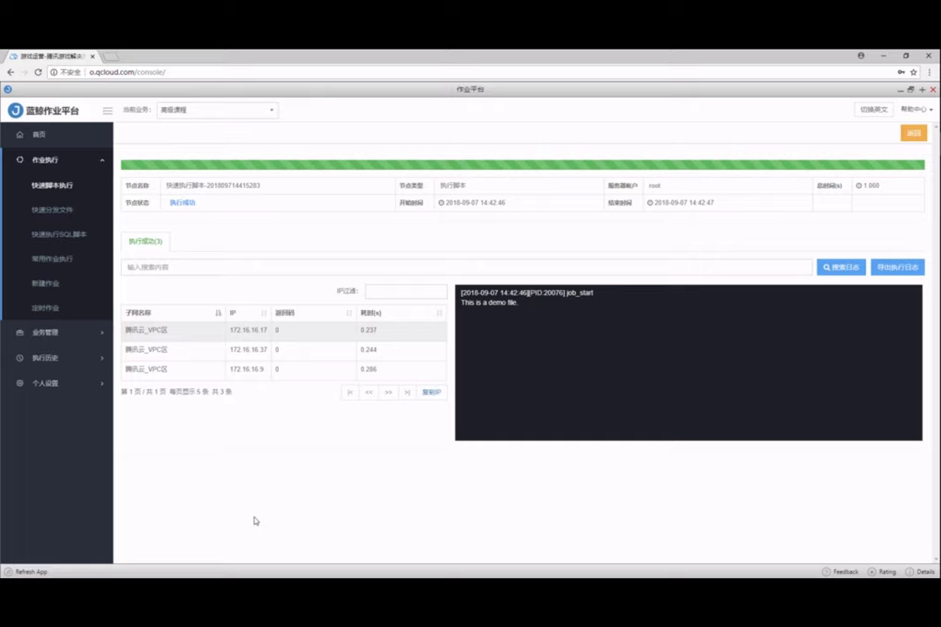
left_click(254, 350)
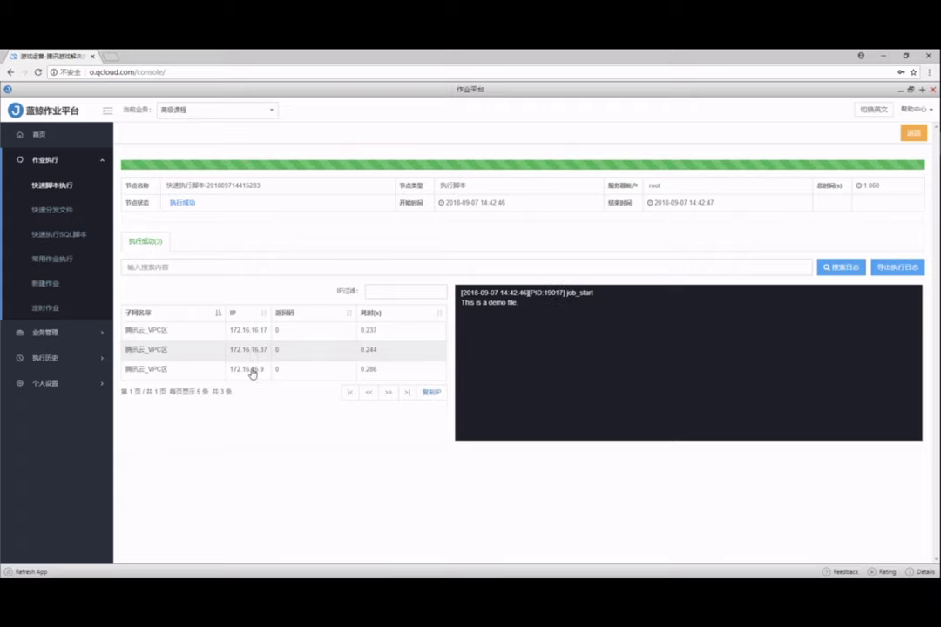
left_click(251, 372)
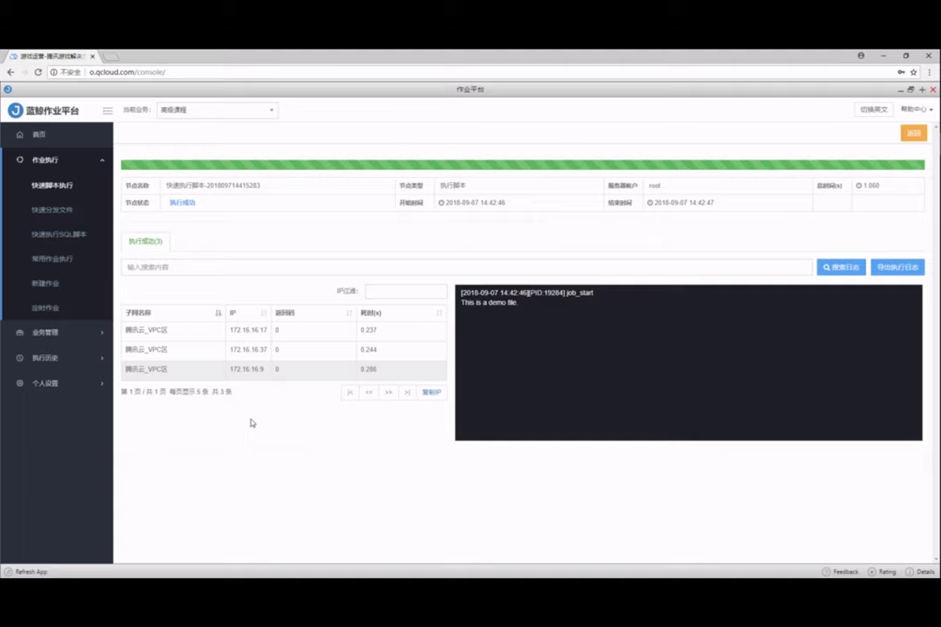
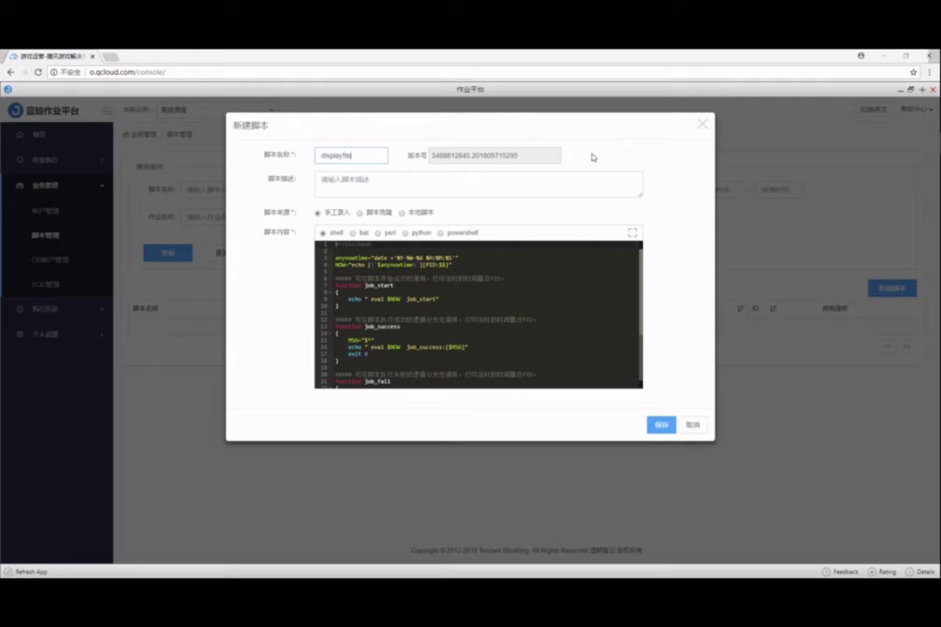
- Enter 'displayfile' as the name of the new manually entered shell script
type("e")
- Append the line 'cat $1' to the displayfile script and save it
scroll(531, 324, "down", 4)
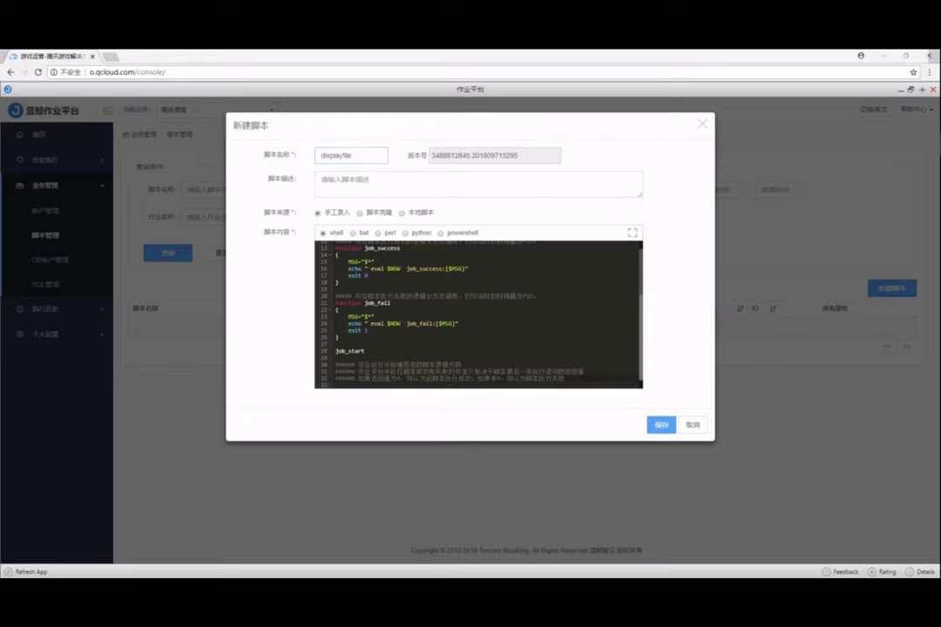
type("cat $1")
left_click(659, 425)
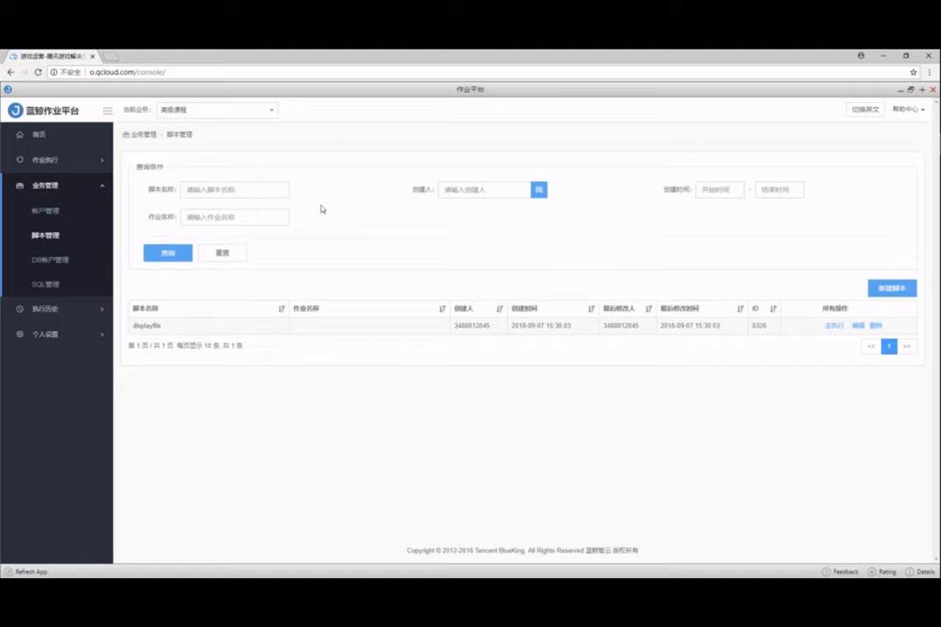
- Create a new job named 'display_upload_file'
left_click(92, 167)
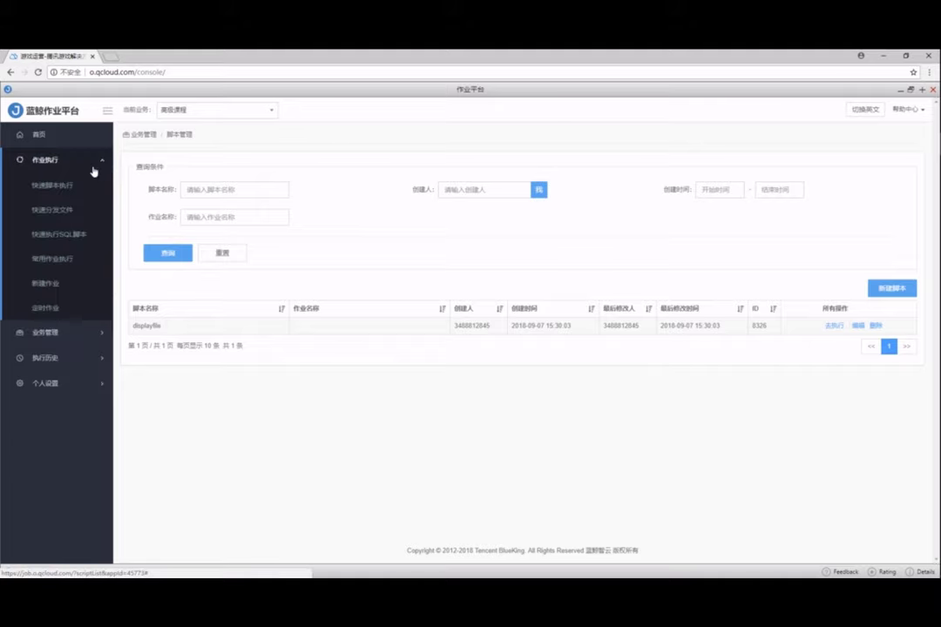
left_click(55, 287)
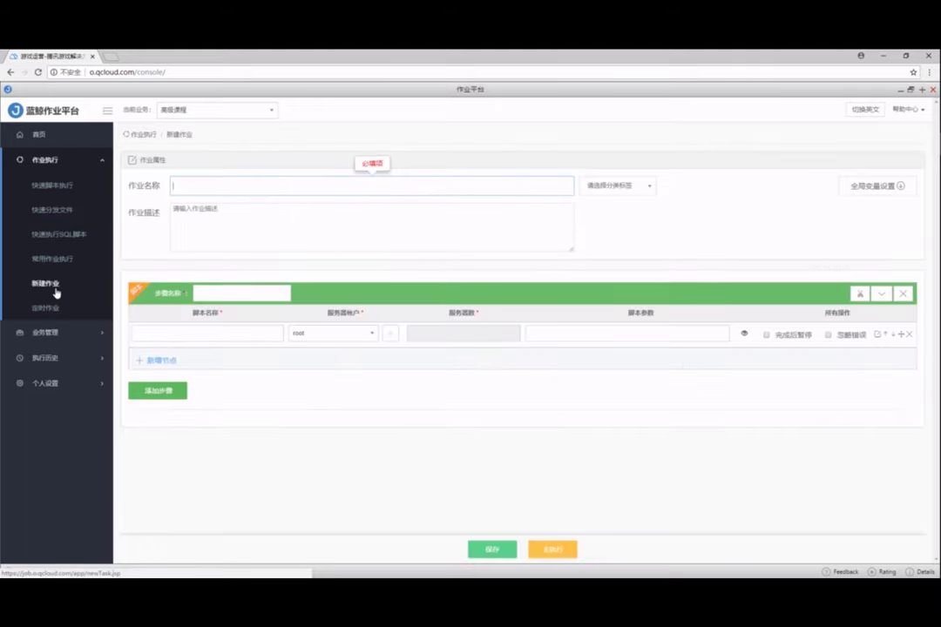
left_click(234, 186)
type("display_upload_file")
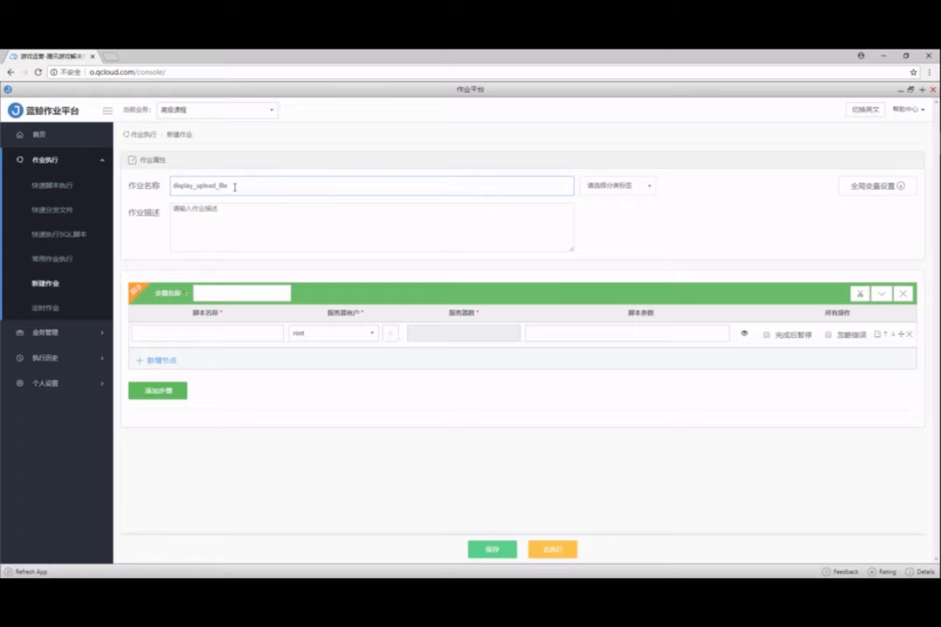
- Add a file-transfer step and move it above the script step
left_click(158, 391)
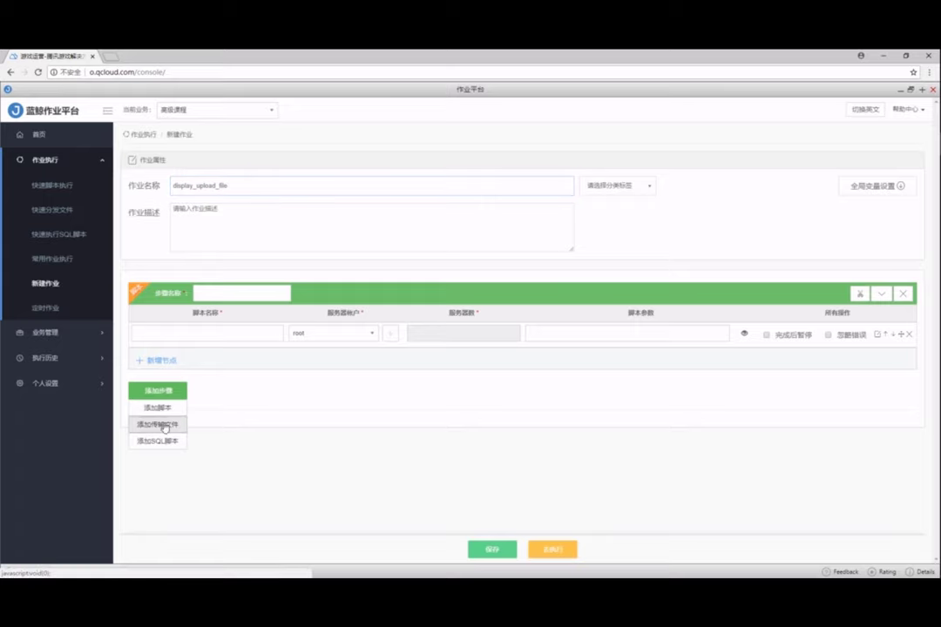
left_click(165, 425)
left_click_drag(419, 393, 398, 484)
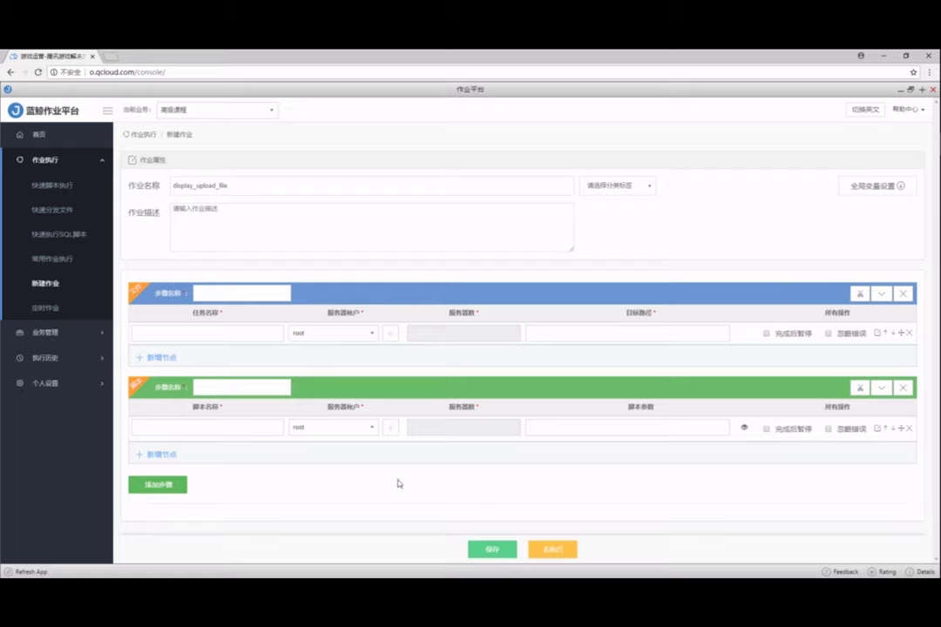
- Name the transfer step and task 'upload_file' with target path /home/
type("upload_file")
left_click(246, 332)
type("upload_file")
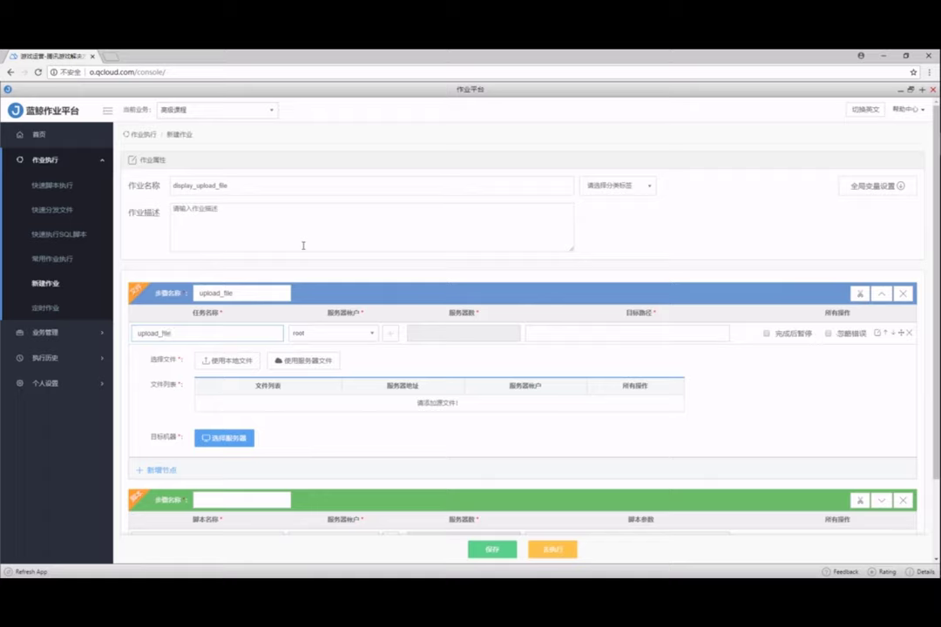
left_click(590, 328)
type("/home/")
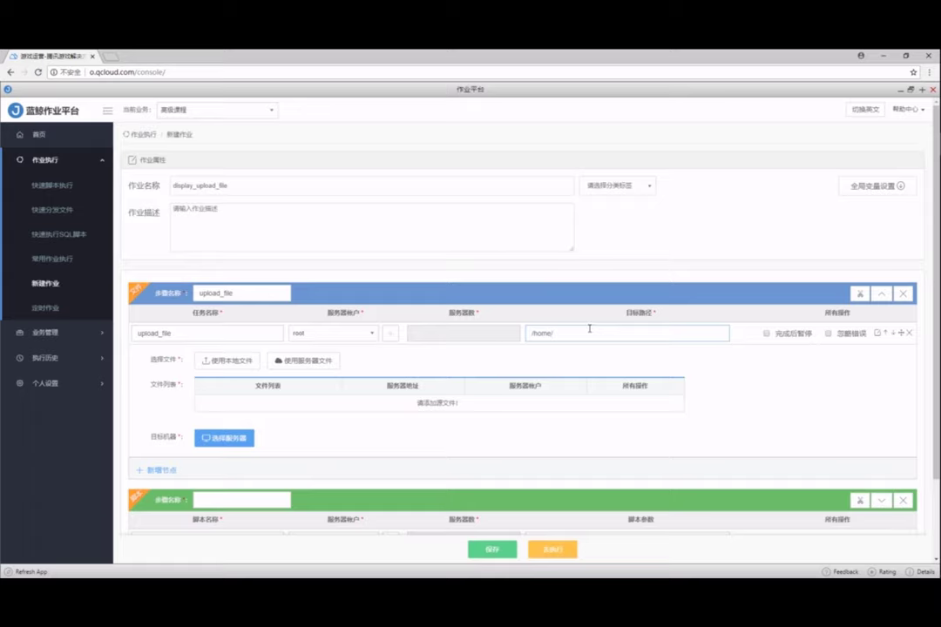
- Preview the local file anothertest.log in Notepad, then upload it to the step
left_click(224, 362)
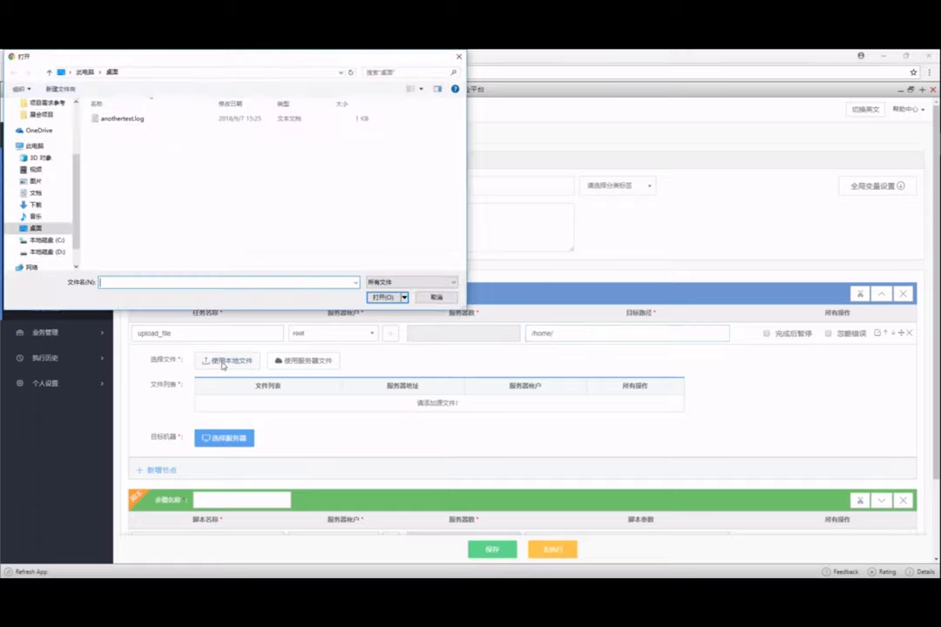
left_click(143, 119)
right_click(143, 119)
left_click(174, 137)
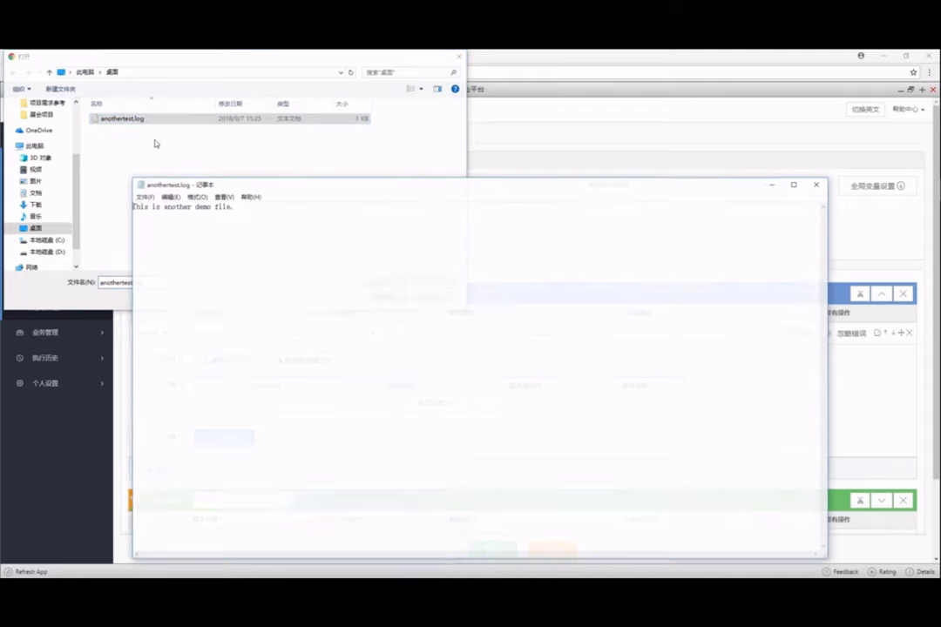
left_click(323, 263)
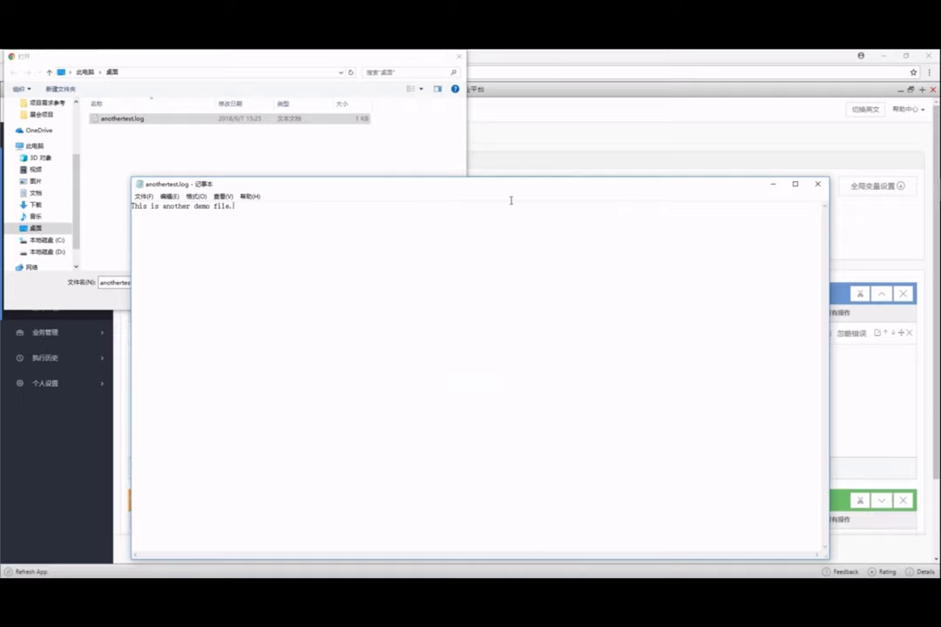
left_click(818, 184)
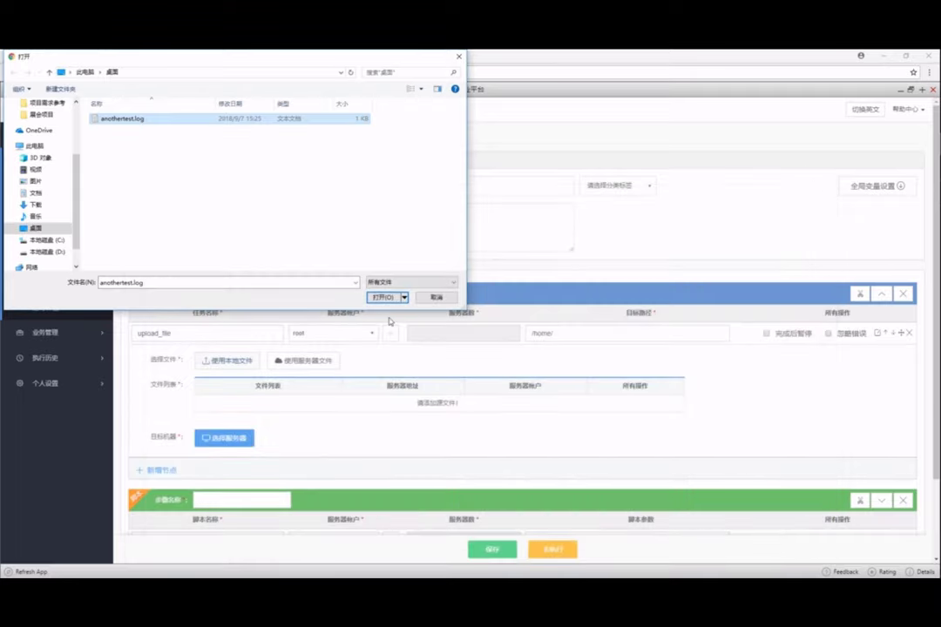
left_click(384, 298)
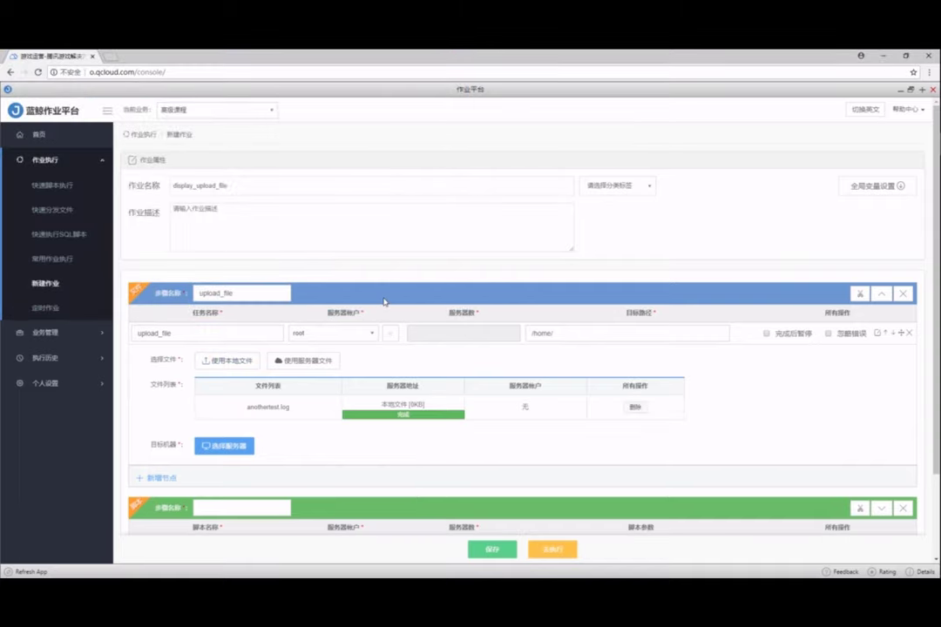
- Name the script step 'display_file' and reference the saved displayfile script
scroll(331, 349, "down", 2)
type("display_file")
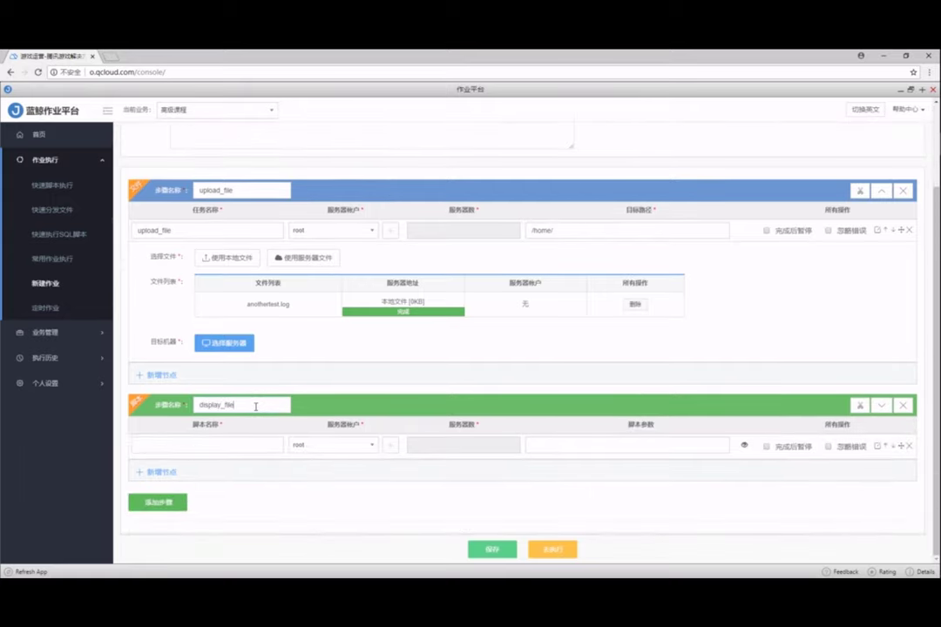
left_click(235, 445)
type("display_file")
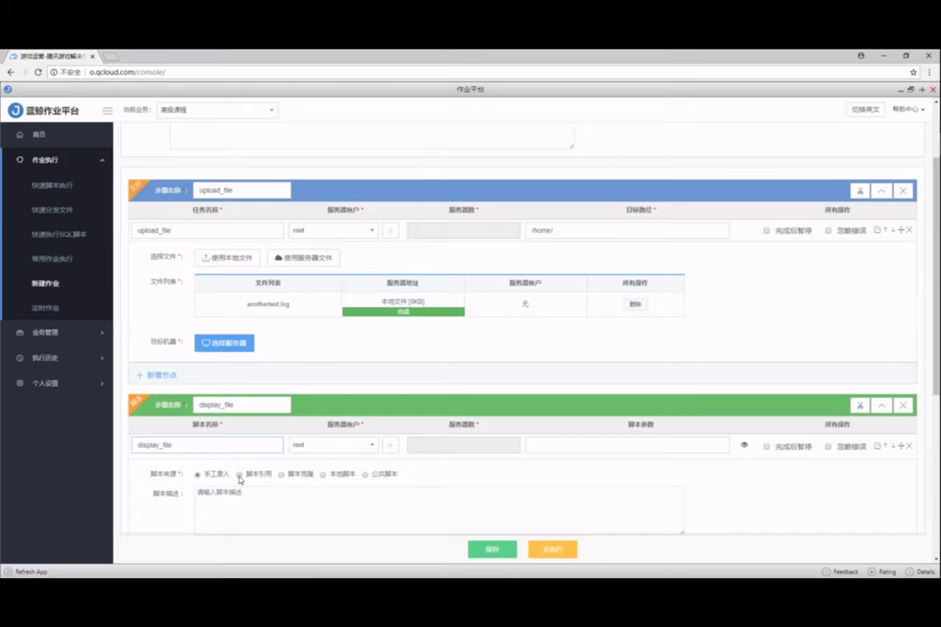
left_click(240, 474)
scroll(216, 492, "down", 1)
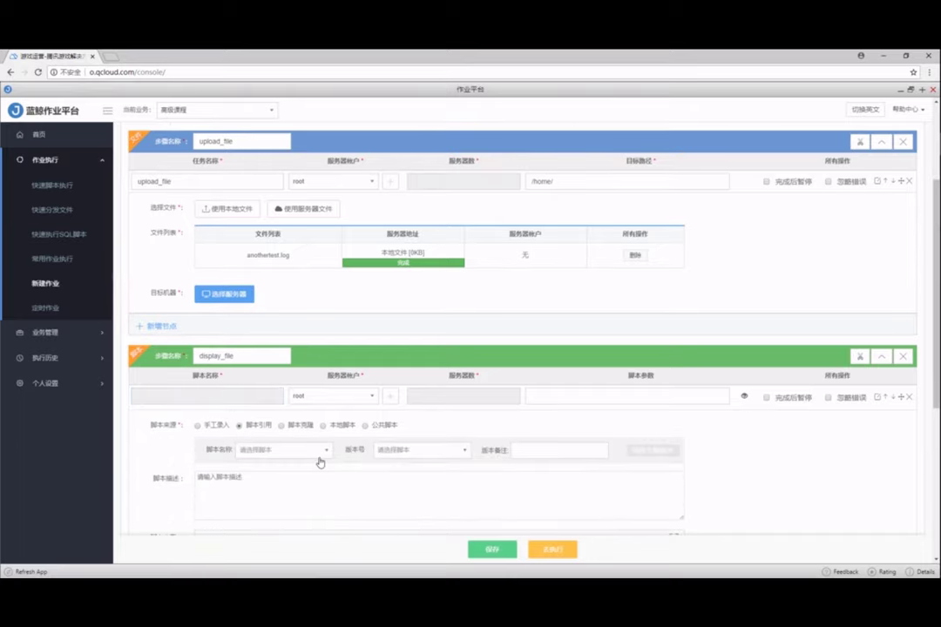
left_click(322, 454)
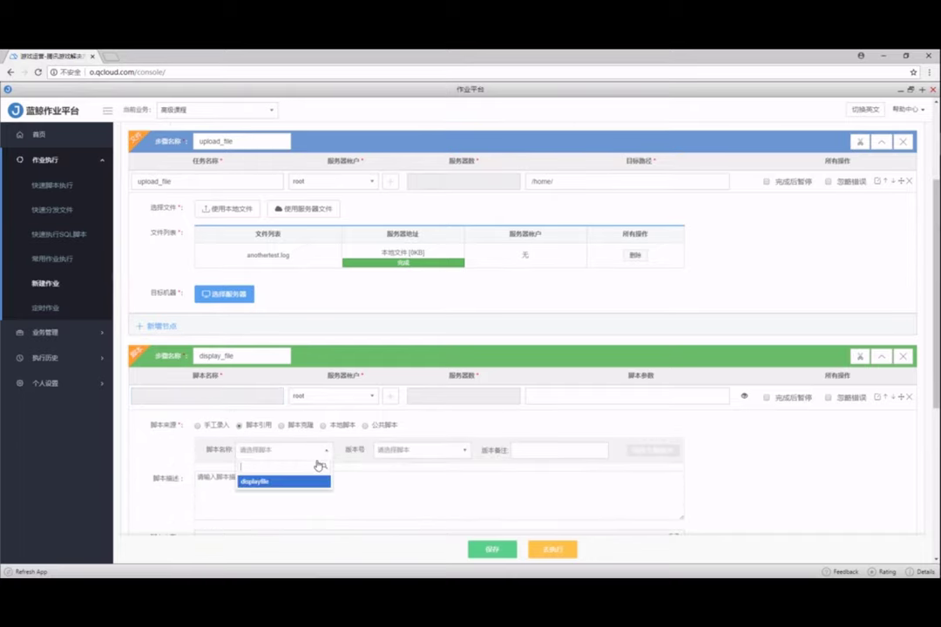
left_click(316, 481)
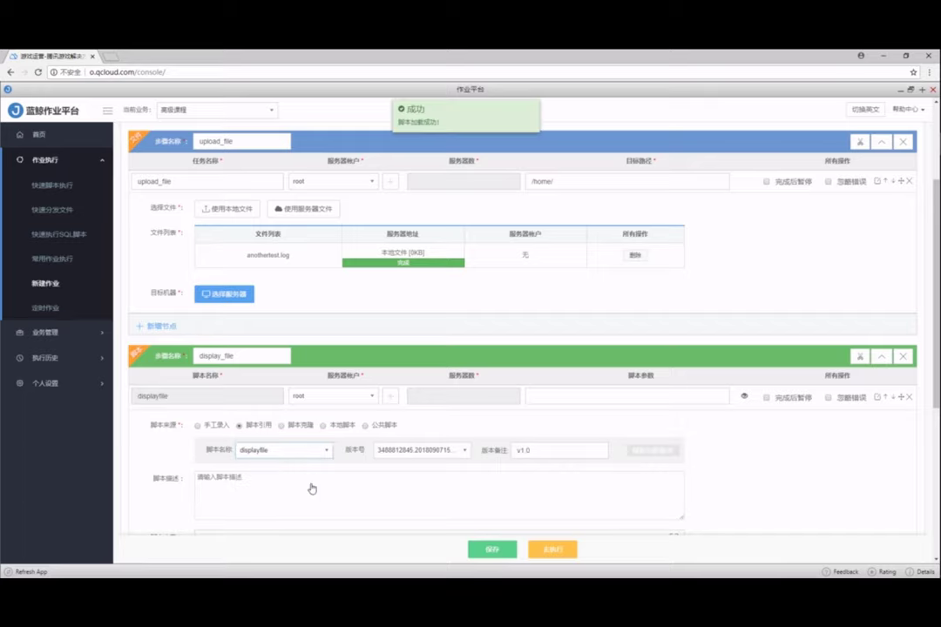
- Check the script's cat $1 line and enter /home/anothertest.log as the script parameter
scroll(312, 489, "down", 3)
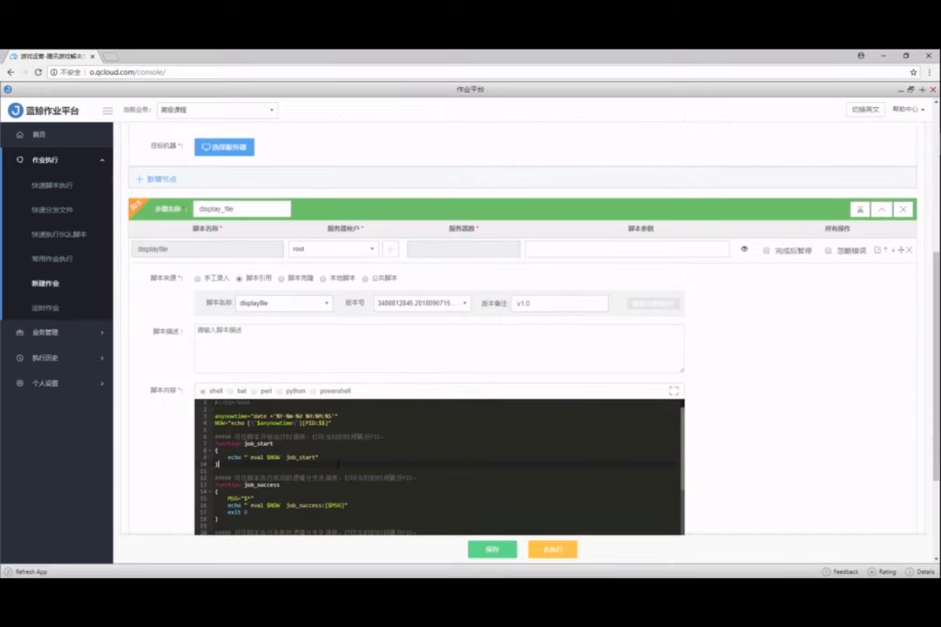
scroll(338, 465, "down", 6)
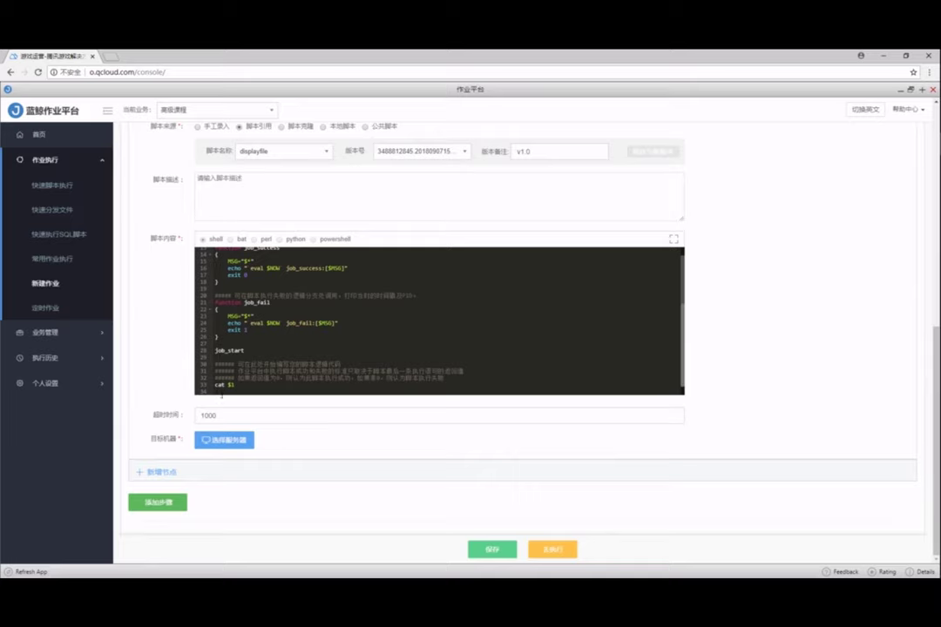
left_click(218, 391)
left_click_drag(216, 384, 236, 384)
key("Left")
scroll(713, 382, "up", 2)
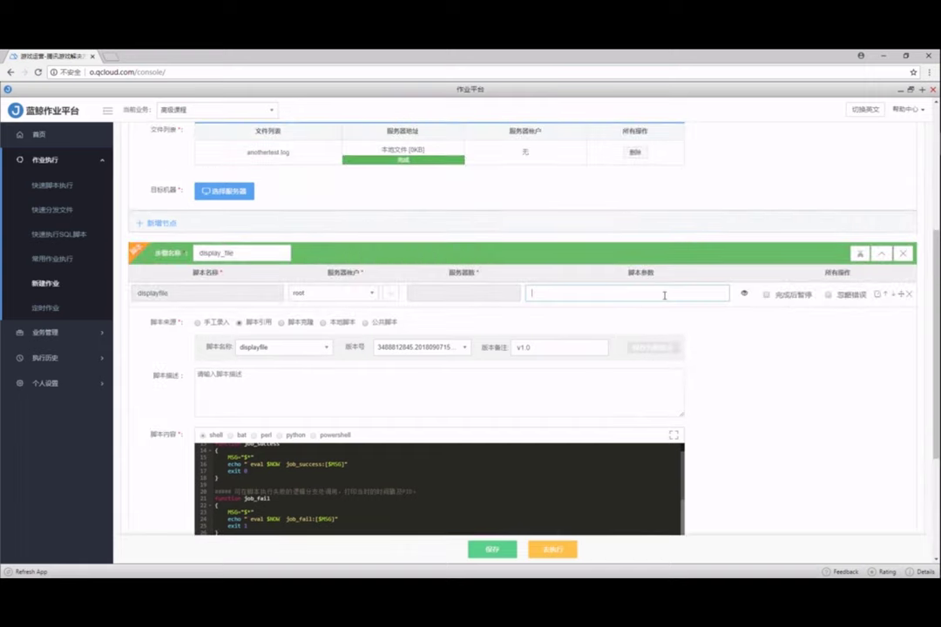
type("/home/anothertest.log")
scroll(810, 405, "up", 3)
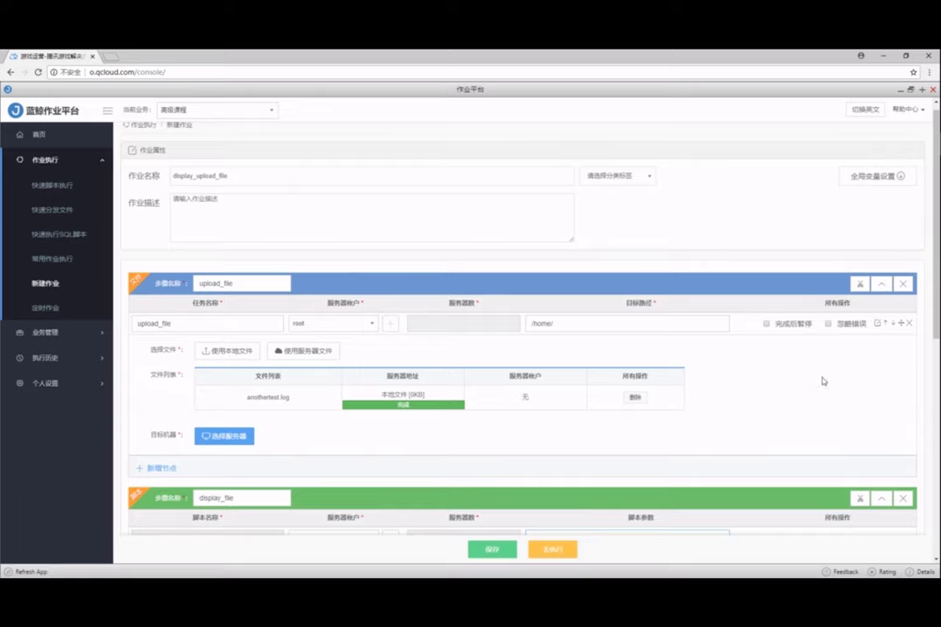
- Add a global IP variable applied to all step nodes
left_click(880, 179)
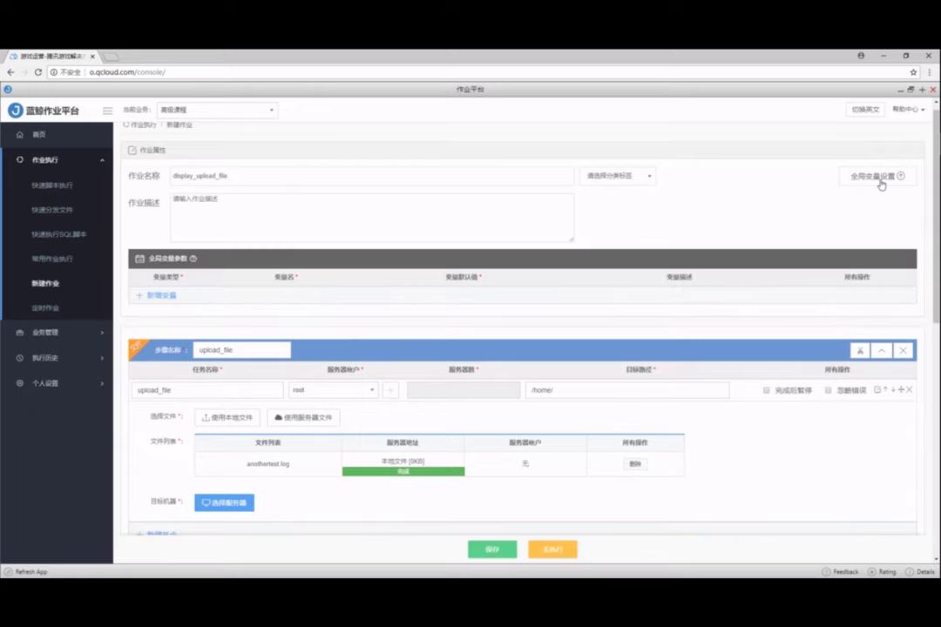
left_click(160, 295)
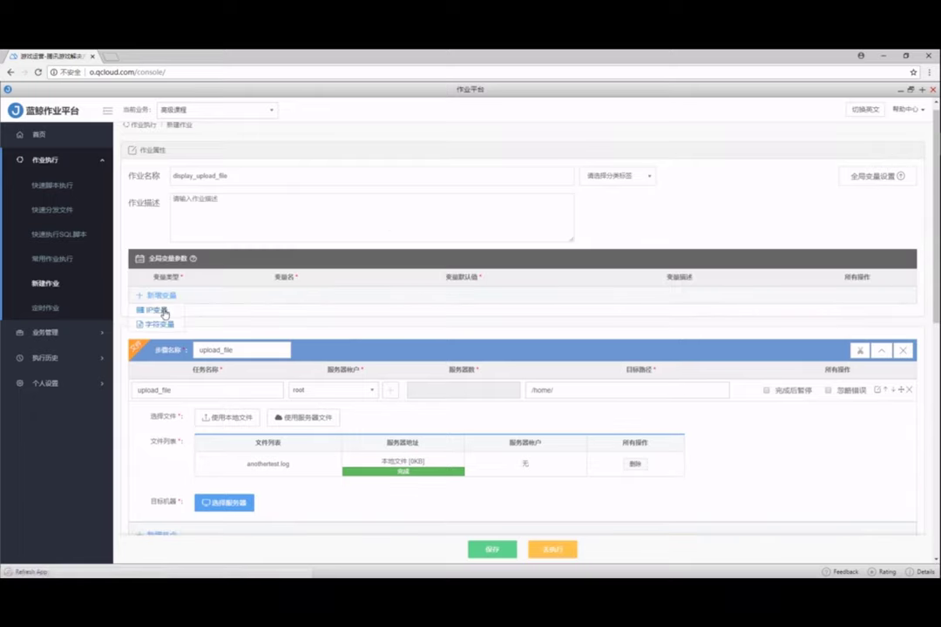
left_click(157, 311)
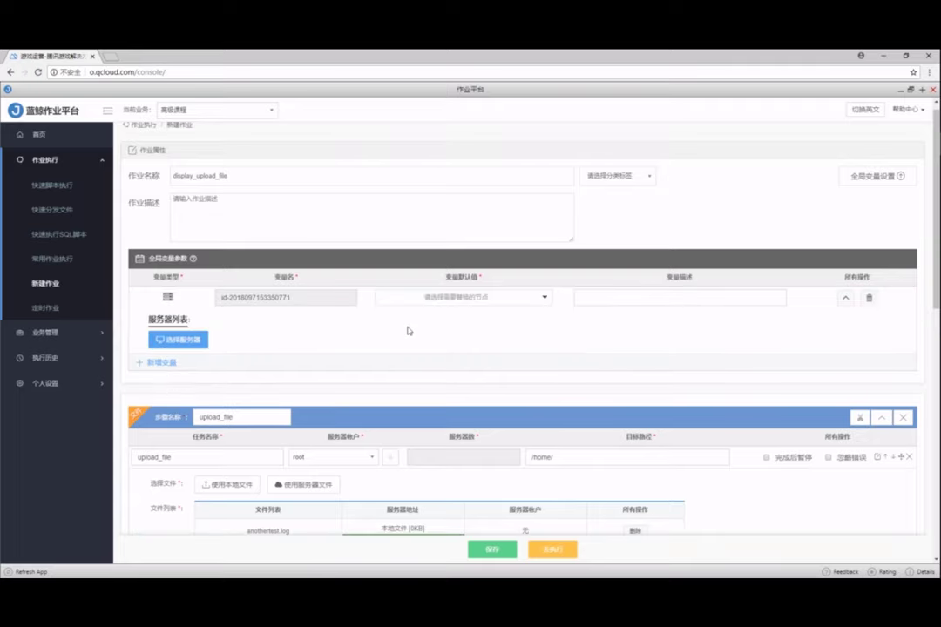
left_click(471, 301)
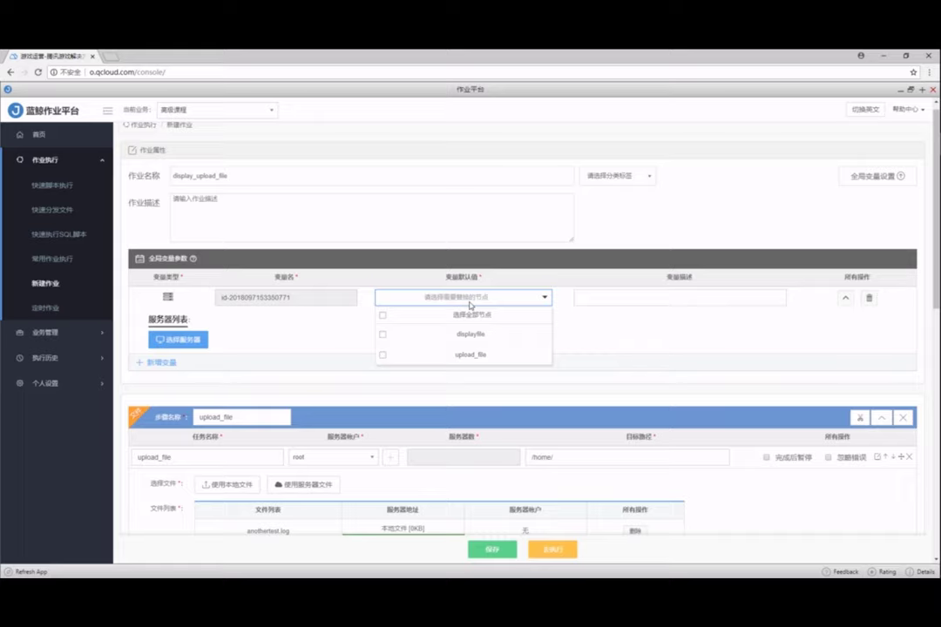
left_click(383, 315)
left_click(346, 340)
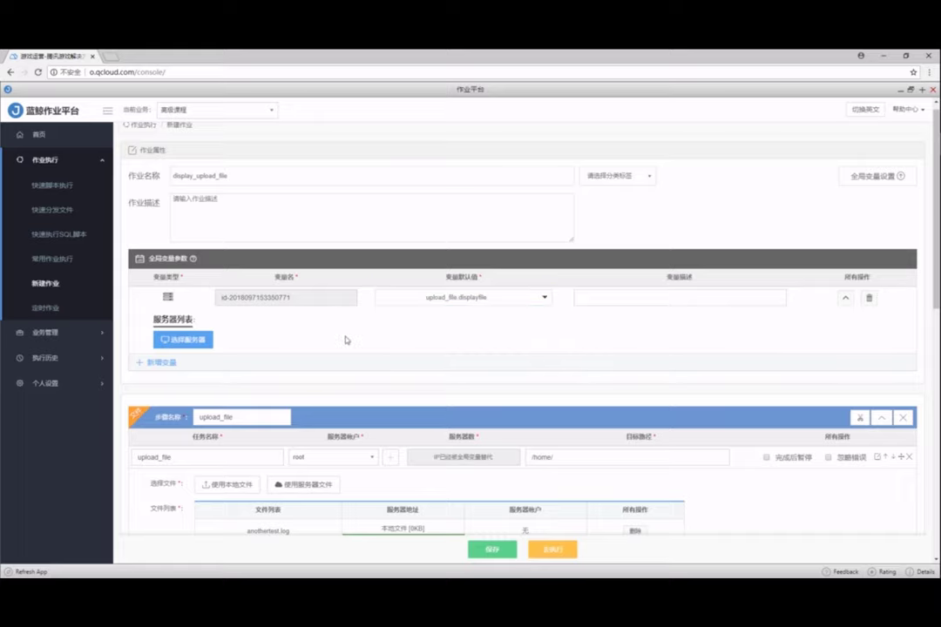
- Add hosts 172.16.16.9, 172.16.16.17 and 172.16.16.37 to the variable's server list
left_click(174, 339)
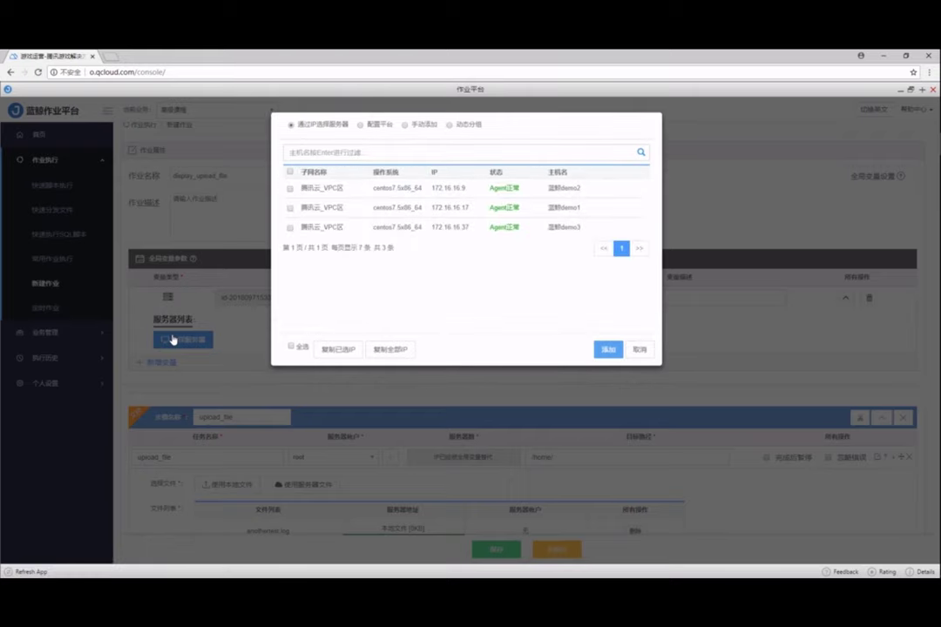
left_click(290, 172)
left_click(608, 350)
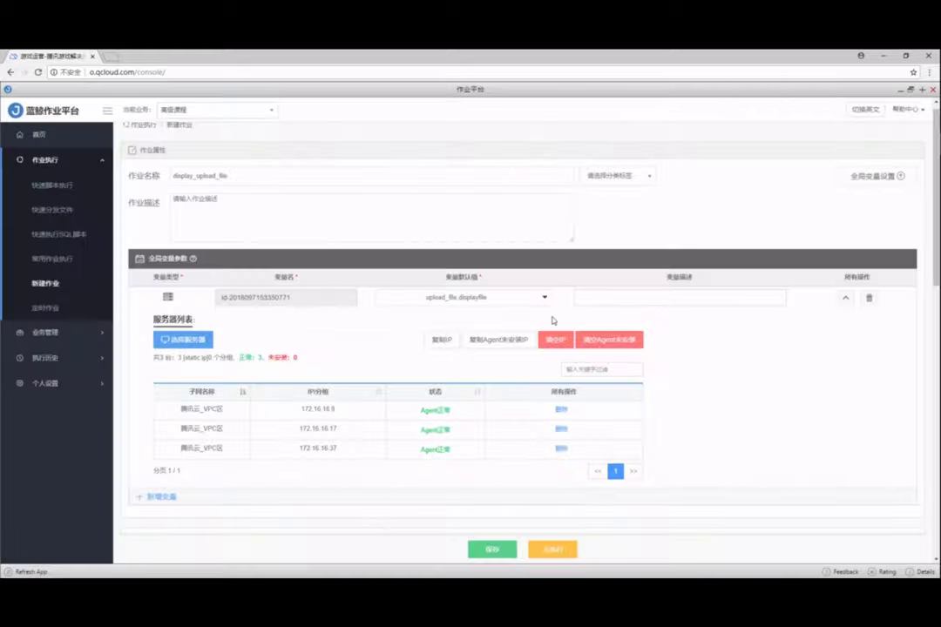
scroll(731, 378, "down", 4)
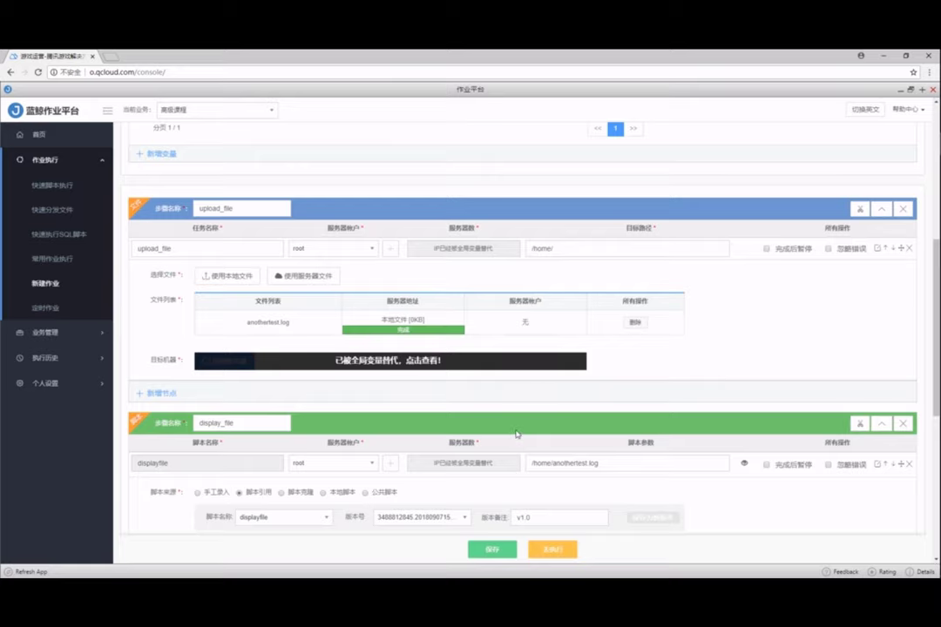
- Save the display_upload_file job and execute it
left_click(477, 554)
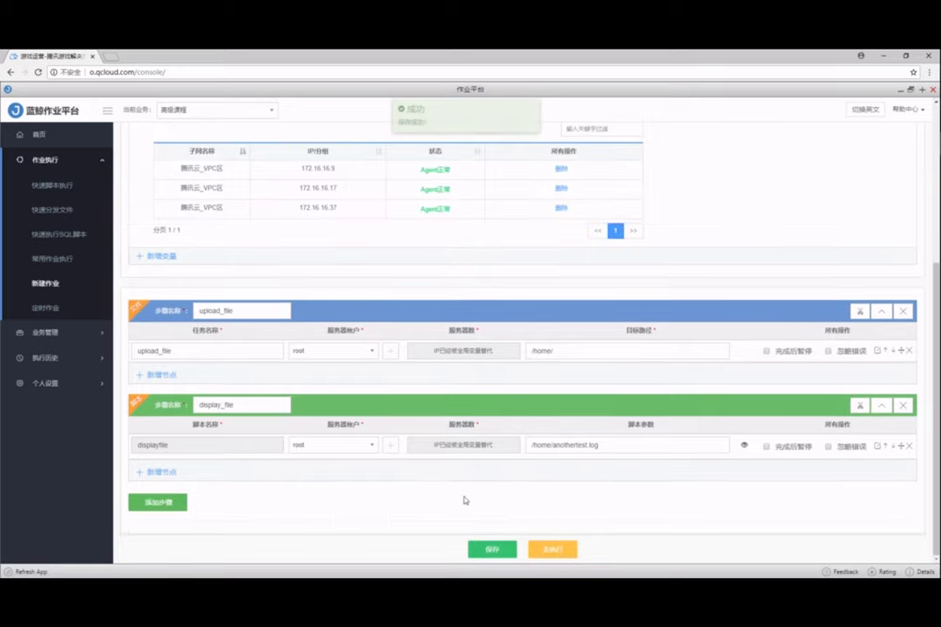
left_click(552, 549)
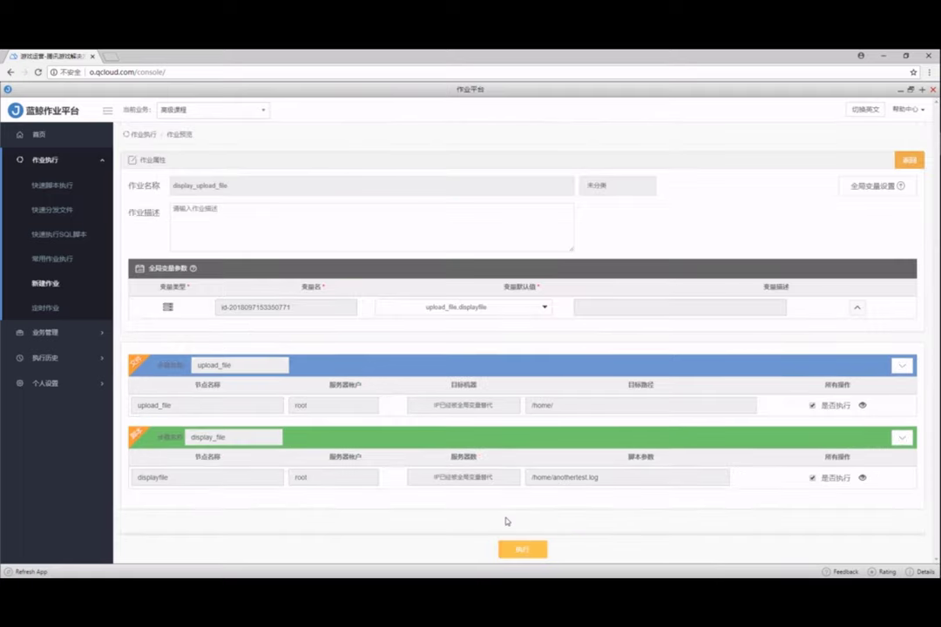
left_click(524, 550)
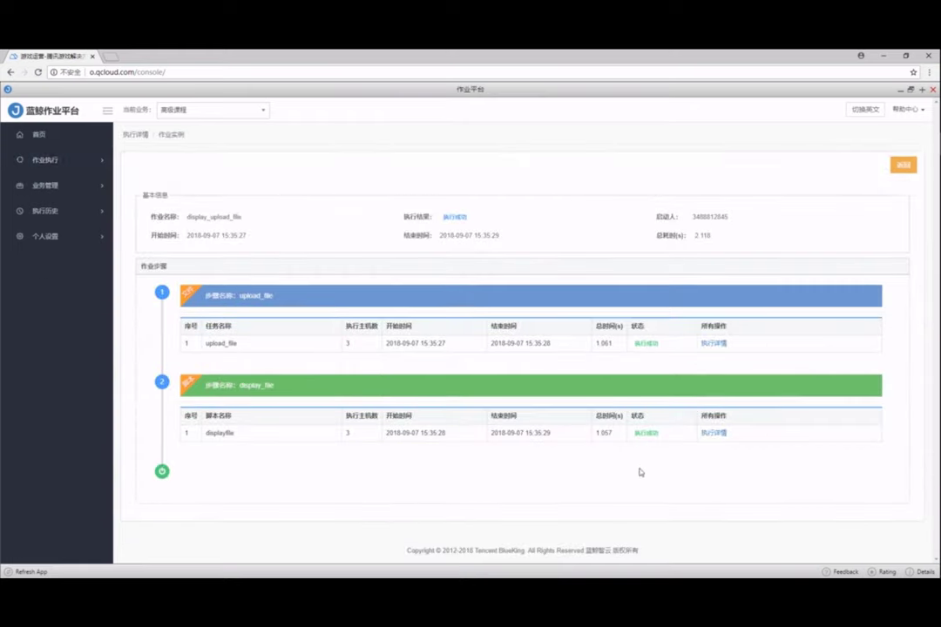
- Read the displayfile step's logs on hosts 172.16.16.37 and 172.16.16.9
left_click(713, 433)
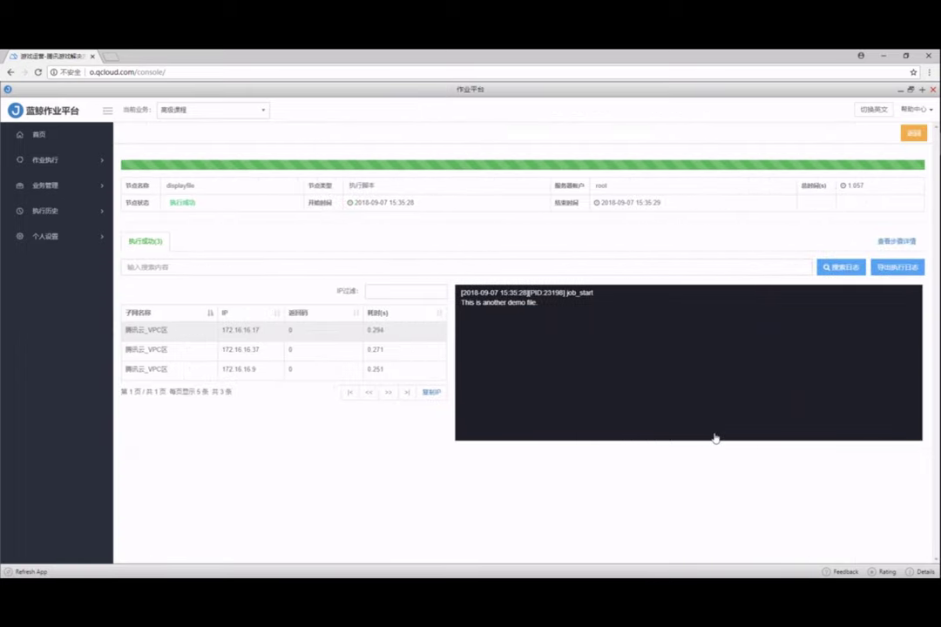
left_click(292, 350)
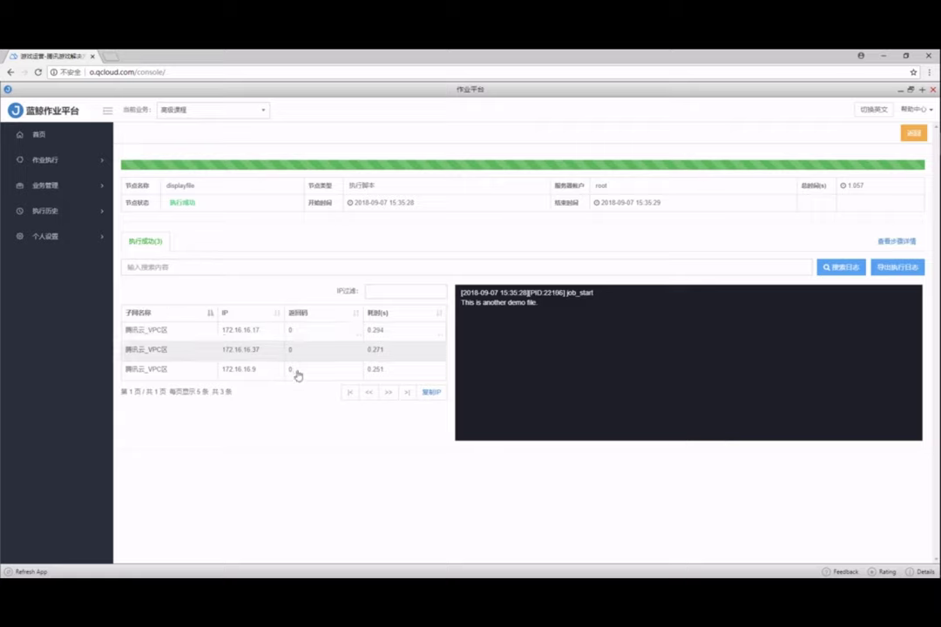
left_click(297, 373)
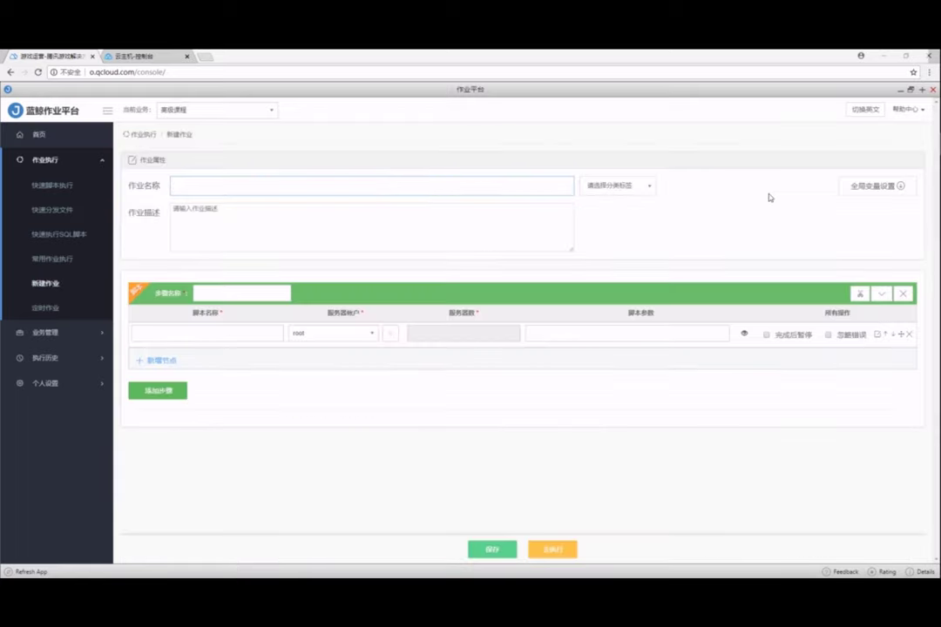
- Name the job 'update_pkg' and have its step reference the saved check_update script
type("update_pkg")
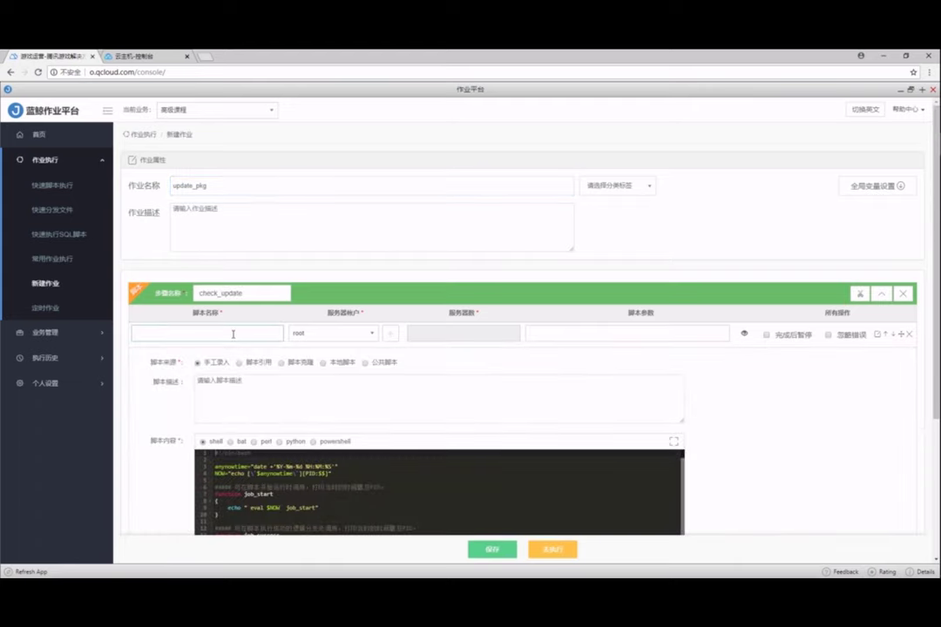
left_click(239, 363)
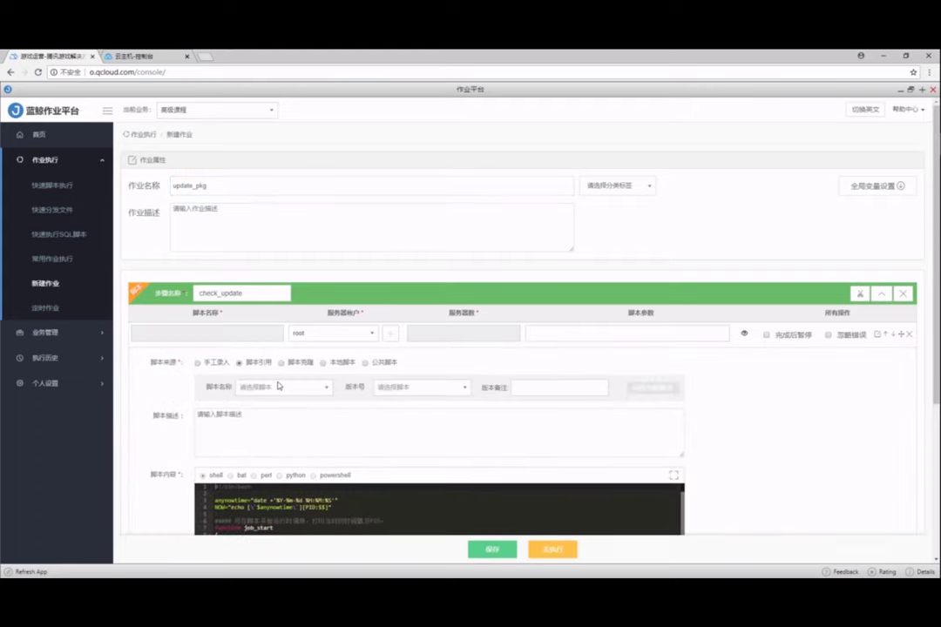
left_click(313, 389)
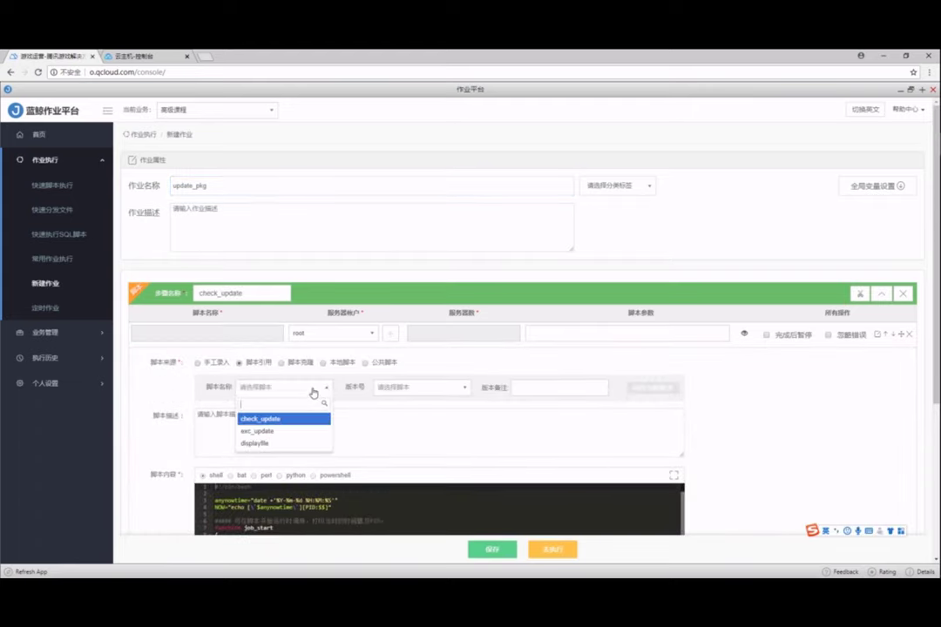
left_click(305, 419)
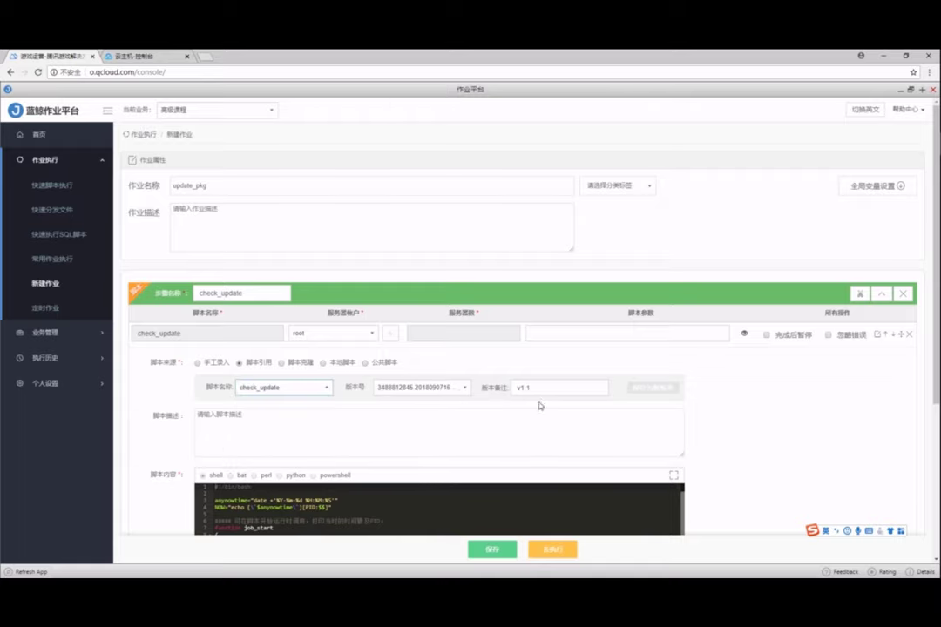
- Review the check_update code: the update_err.log check, grep error search, job_fail and job_success calls
scroll(528, 411, "down", 3)
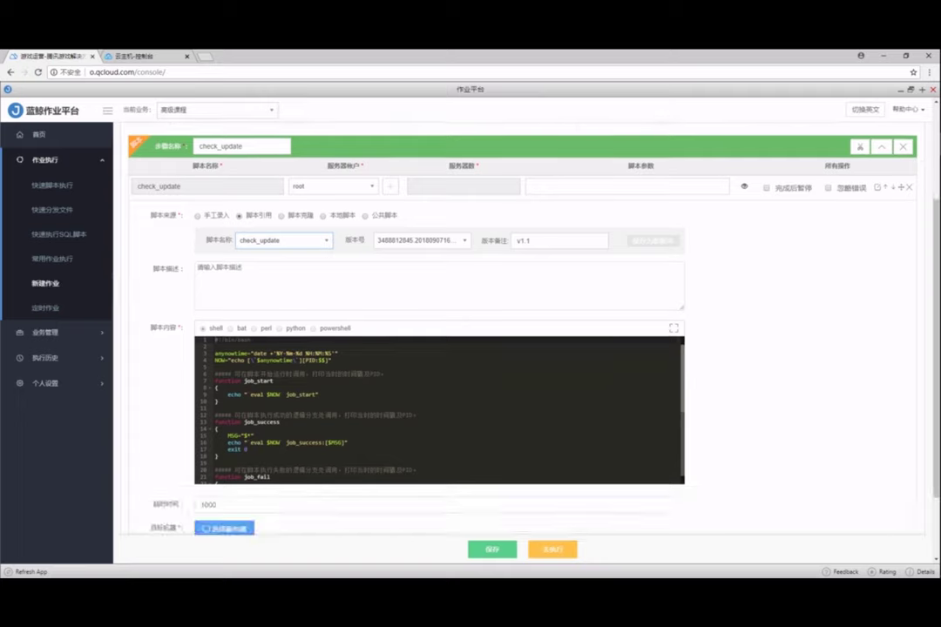
scroll(574, 391, "down", 5)
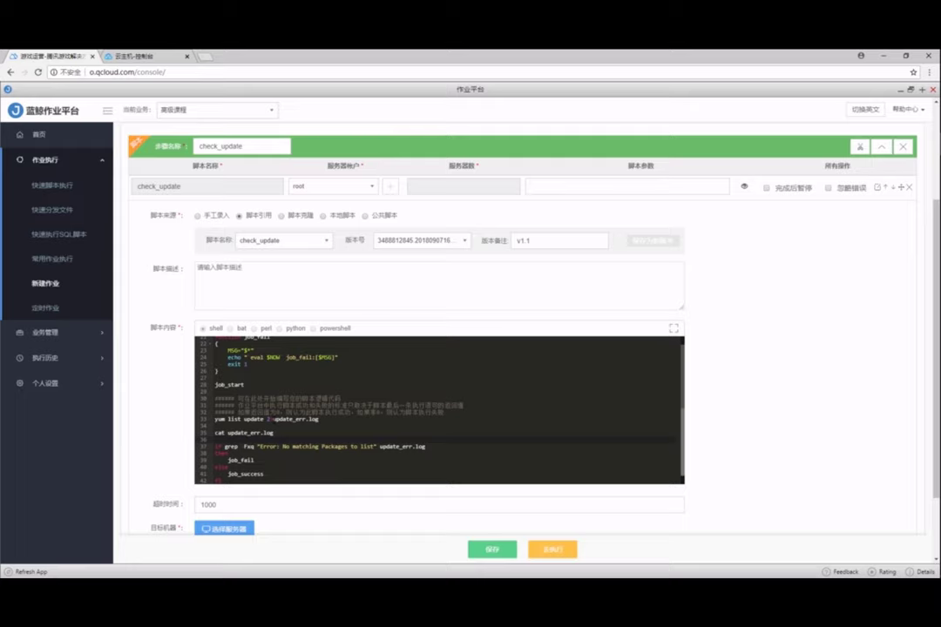
key("shift+End")
key("Down")
key("Down")
key("shift+Home")
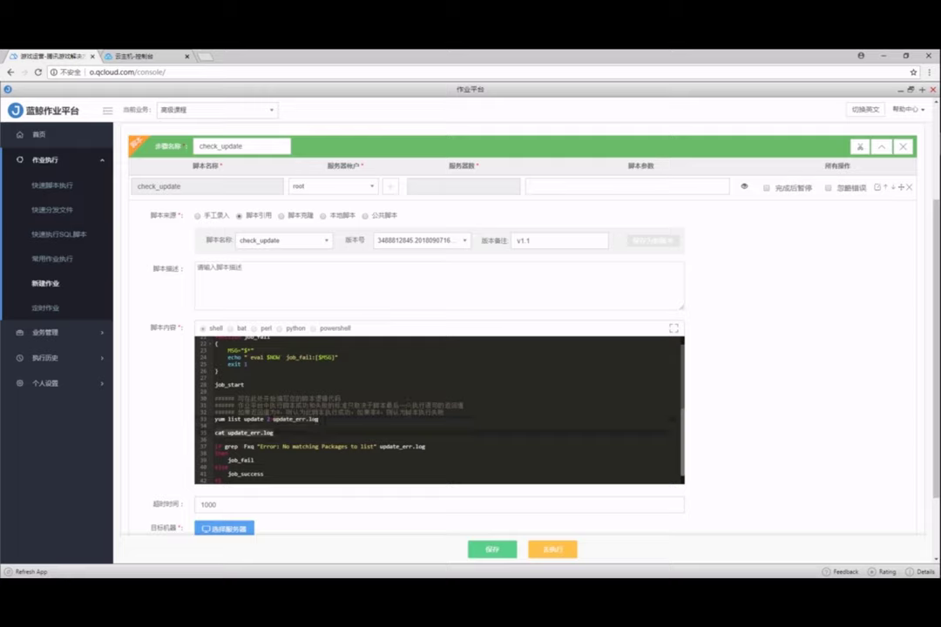
double_click(231, 446)
left_click_drag(256, 446, 379, 446)
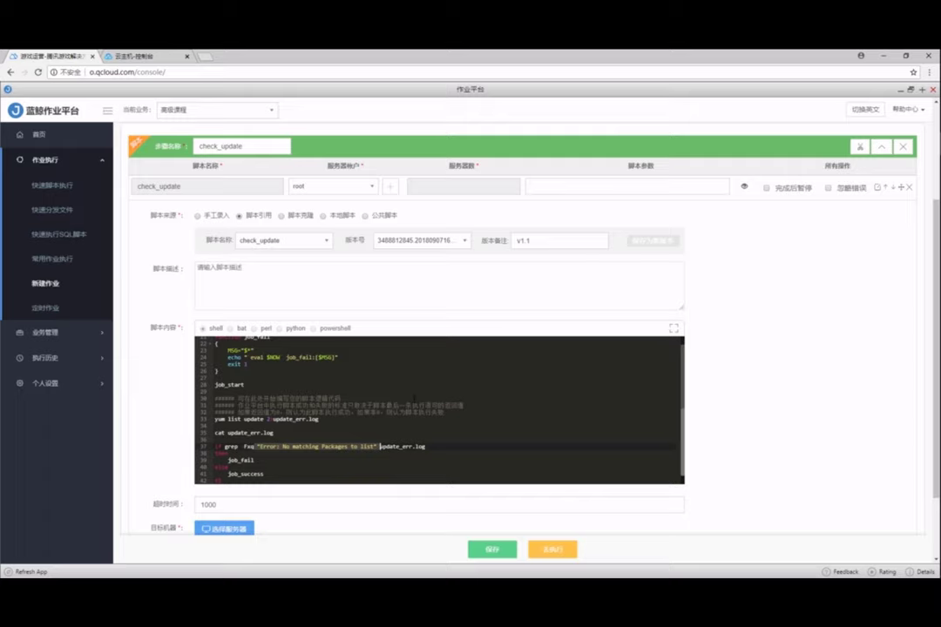
key("Down")
key("Down")
key("Down")
key("Down")
key("Home")
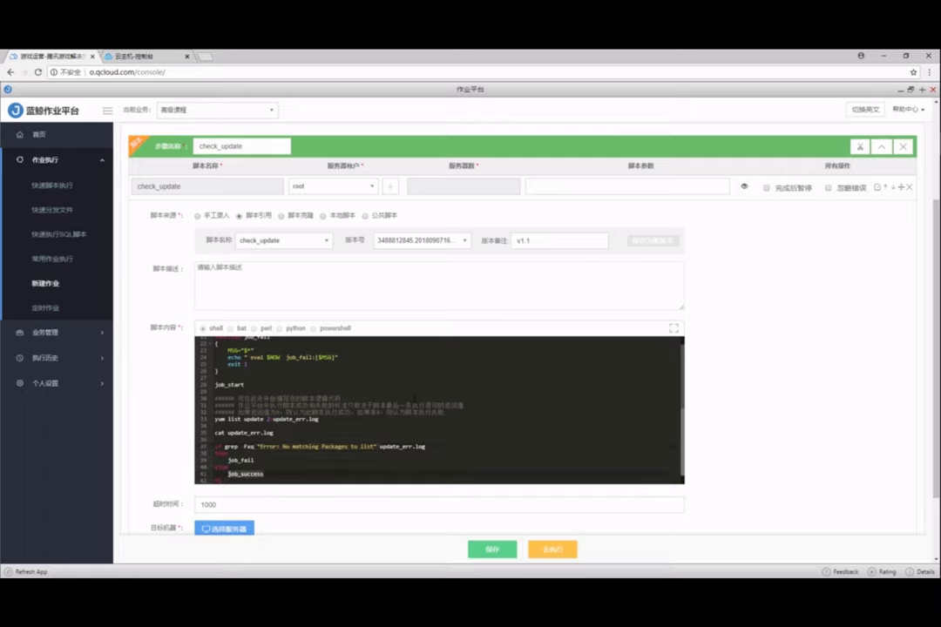
key("Up")
key("Up")
key("End")
scroll(217, 493, "down", 2)
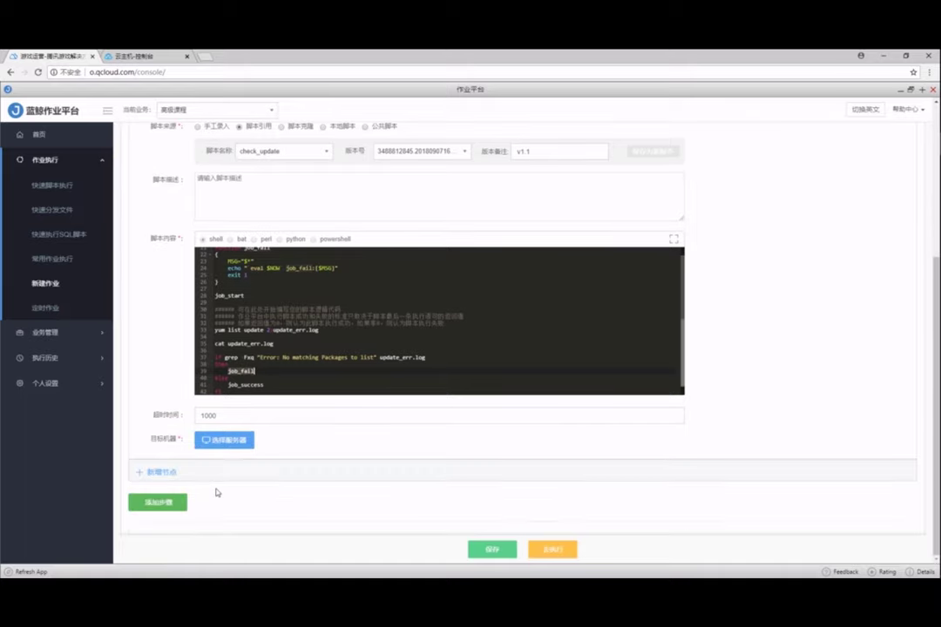
left_click(158, 502)
left_click(158, 519)
left_click(246, 387)
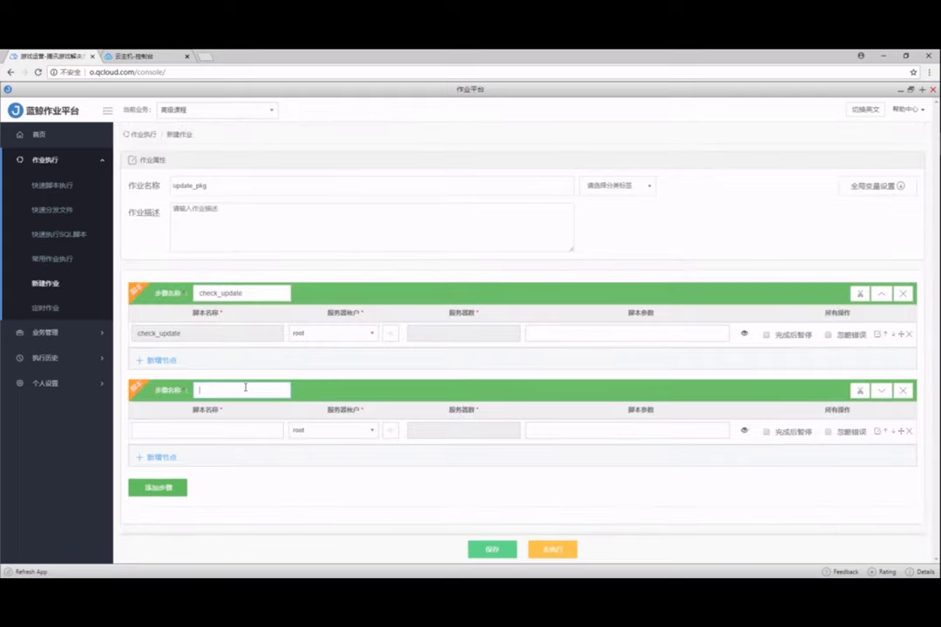
type("exc_update")
left_click(248, 429)
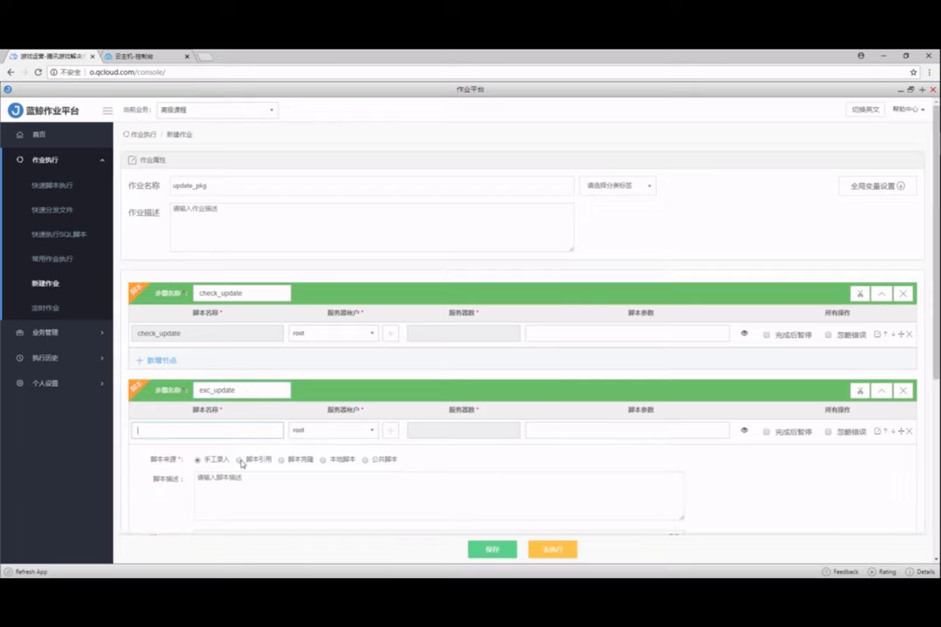
left_click(240, 461)
scroll(230, 478, "down", 1)
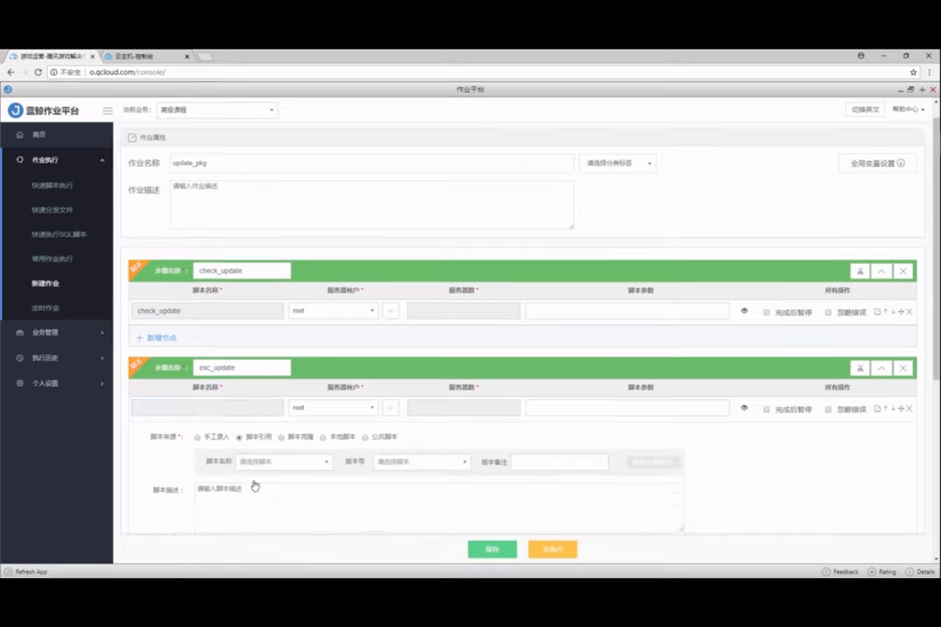
left_click(281, 438)
left_click(261, 479)
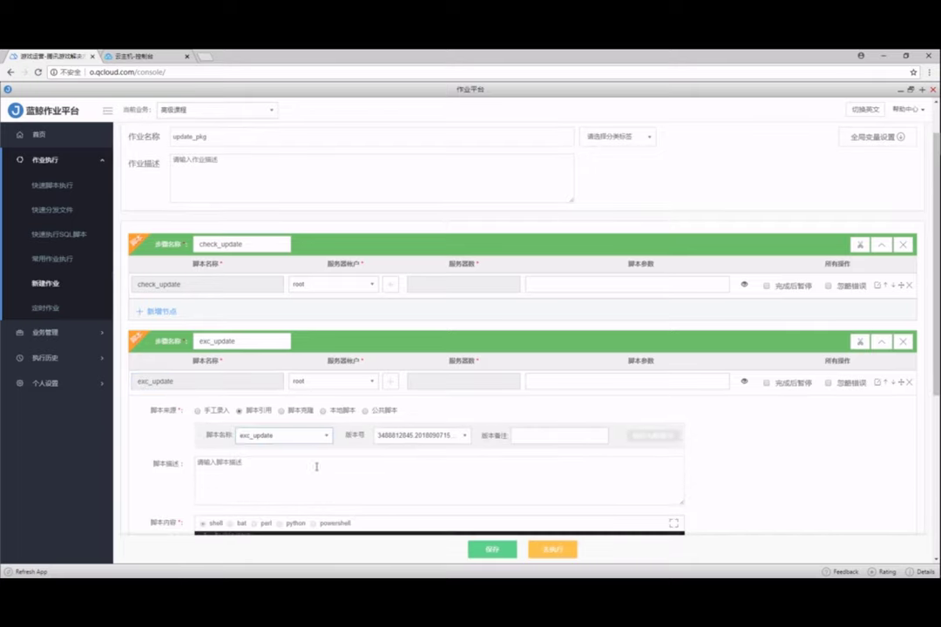
scroll(442, 471, "down", 1)
scroll(442, 472, "down", 4)
scroll(675, 471, "down", 5)
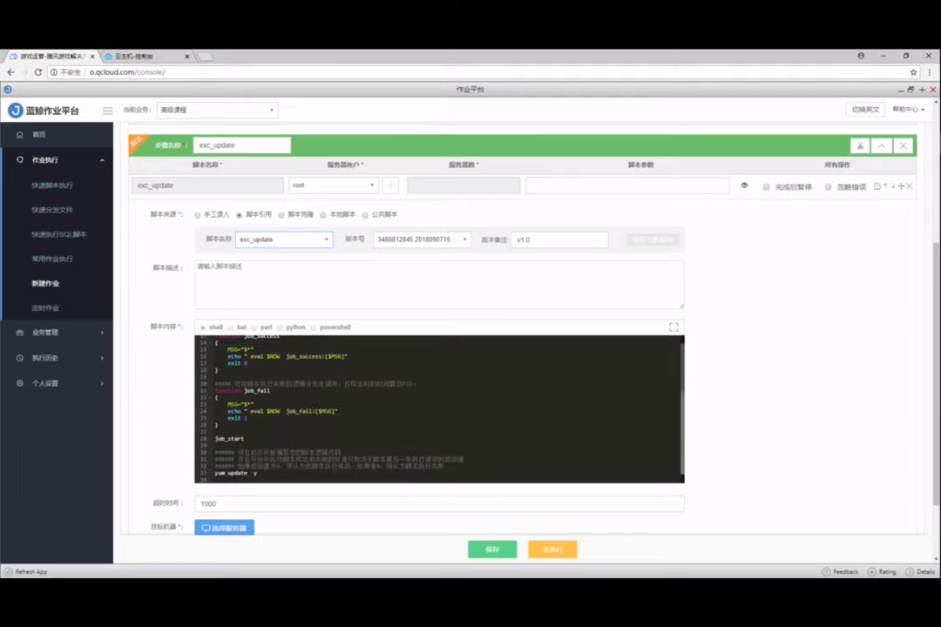
left_click_drag(215, 473, 260, 473)
- Add a global IP variable to update_pkg applied to all steps
scroll(483, 406, "up", 5)
left_click(849, 186)
left_click(166, 306)
left_click(168, 320)
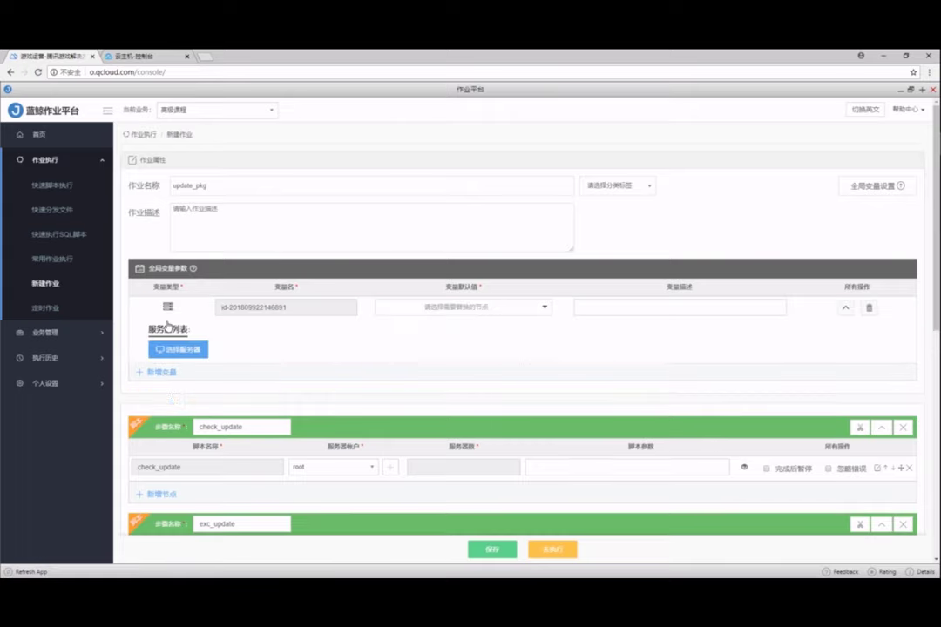
left_click(488, 307)
left_click(388, 326)
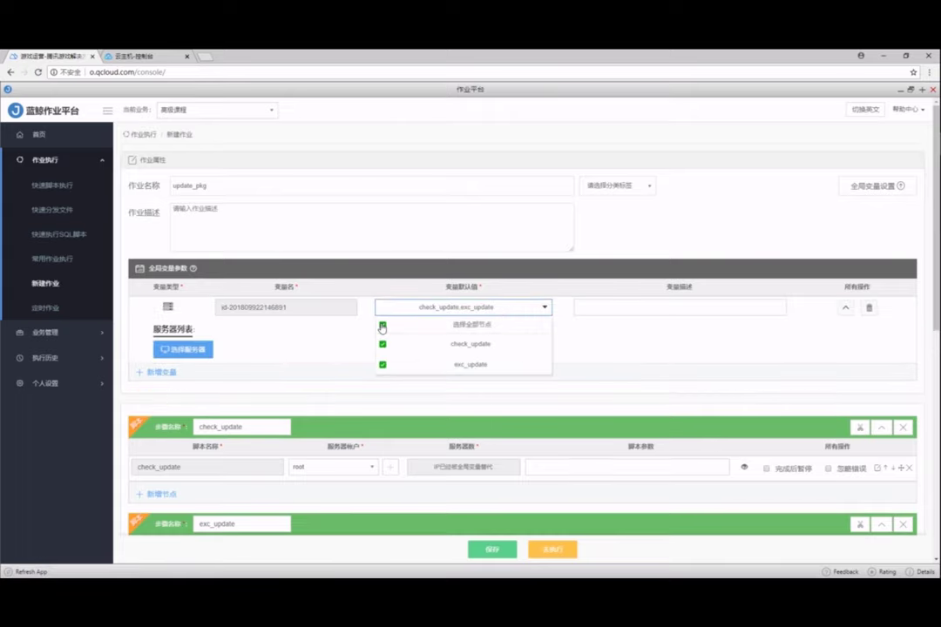
left_click(628, 346)
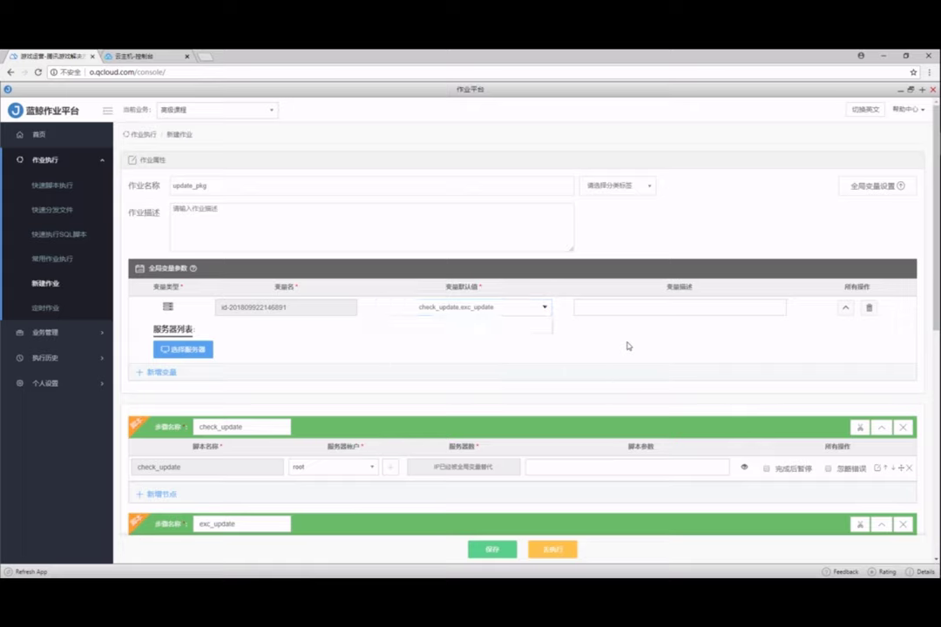
- Add servers 172.16.16.11, .14 and .39 to the variable and save the job
left_click(191, 352)
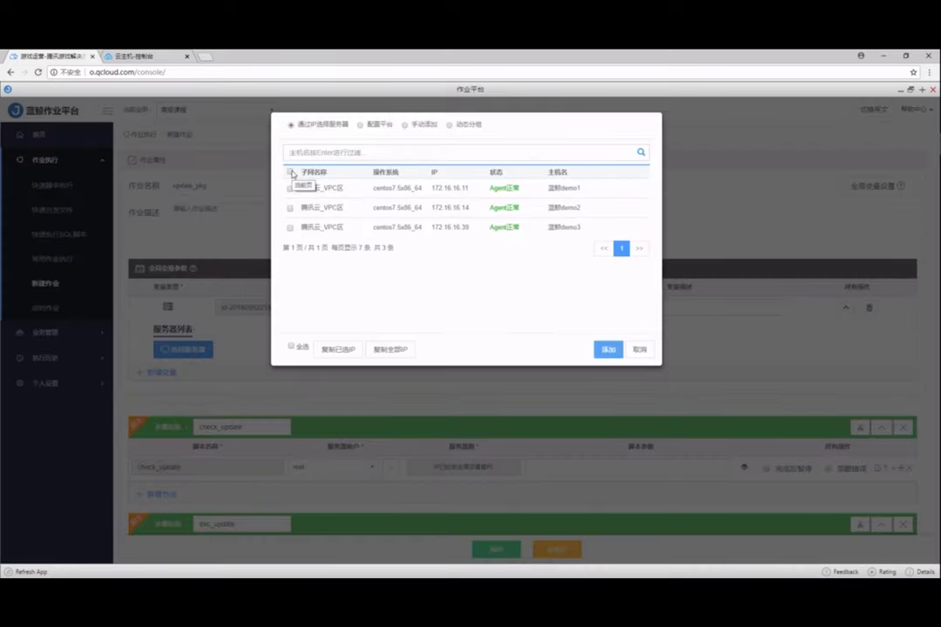
left_click(384, 493)
scroll(385, 493, "down", 5)
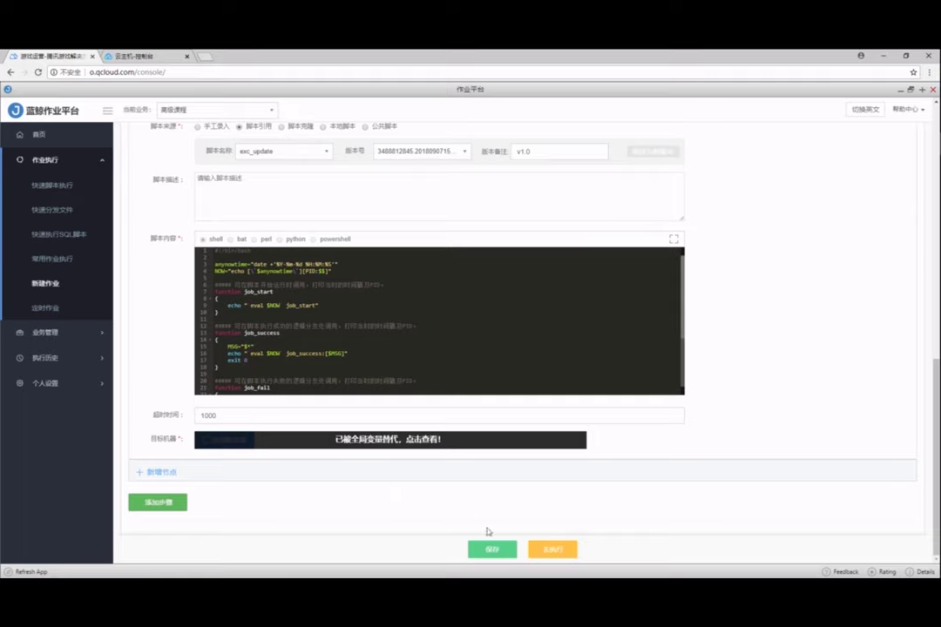
left_click(498, 554)
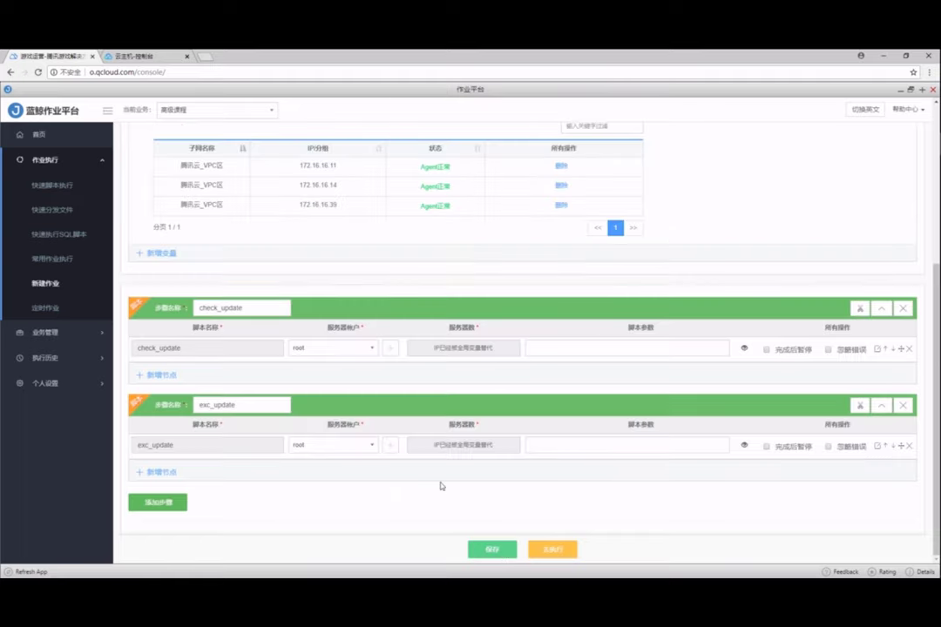
- Create scheduled task update_package_cron for update_pkg with cron rule 0 0/5 * * * ?
left_click(57, 308)
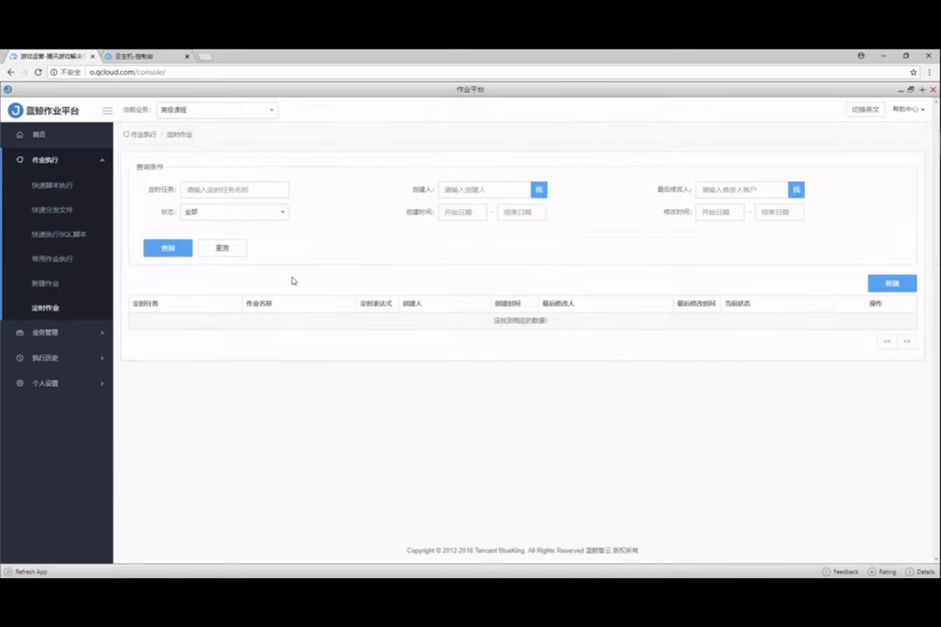
left_click(874, 285)
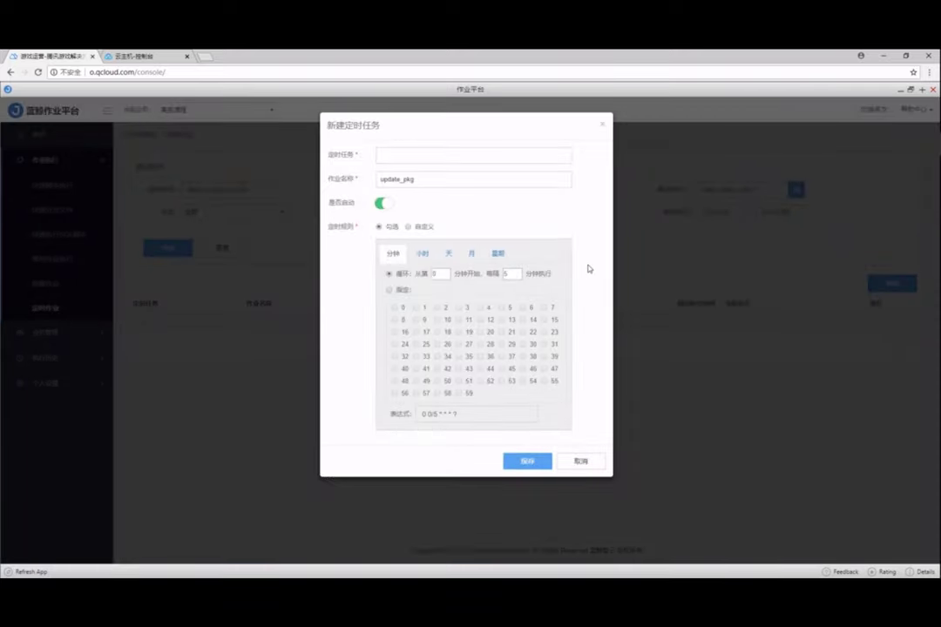
left_click(434, 154)
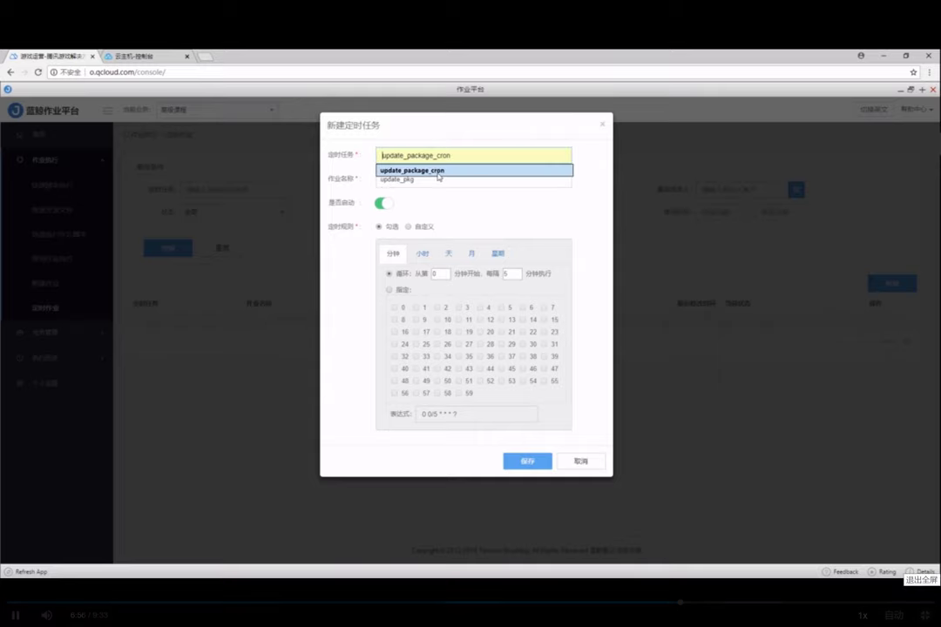
left_click(436, 171)
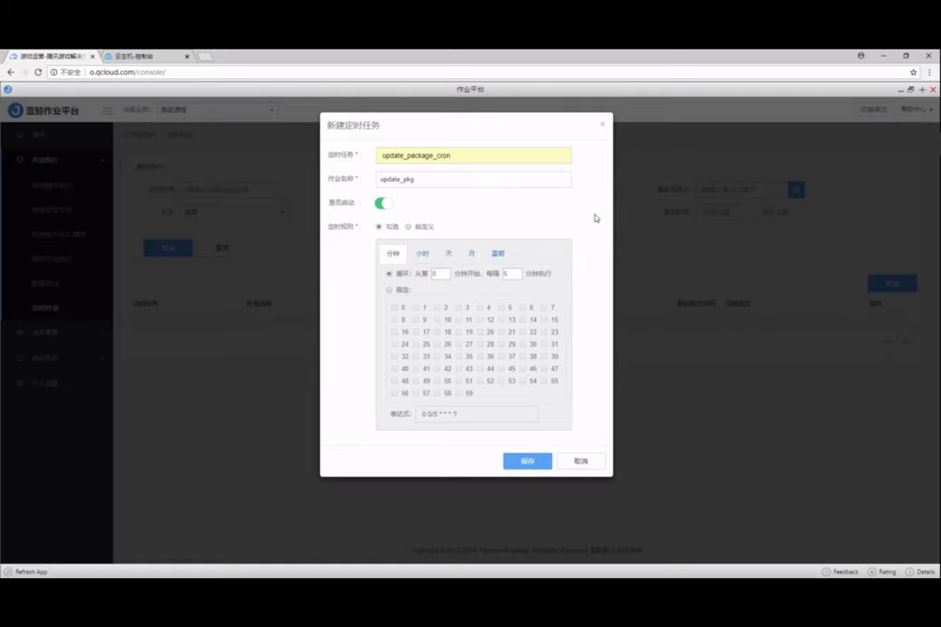
left_click(410, 228)
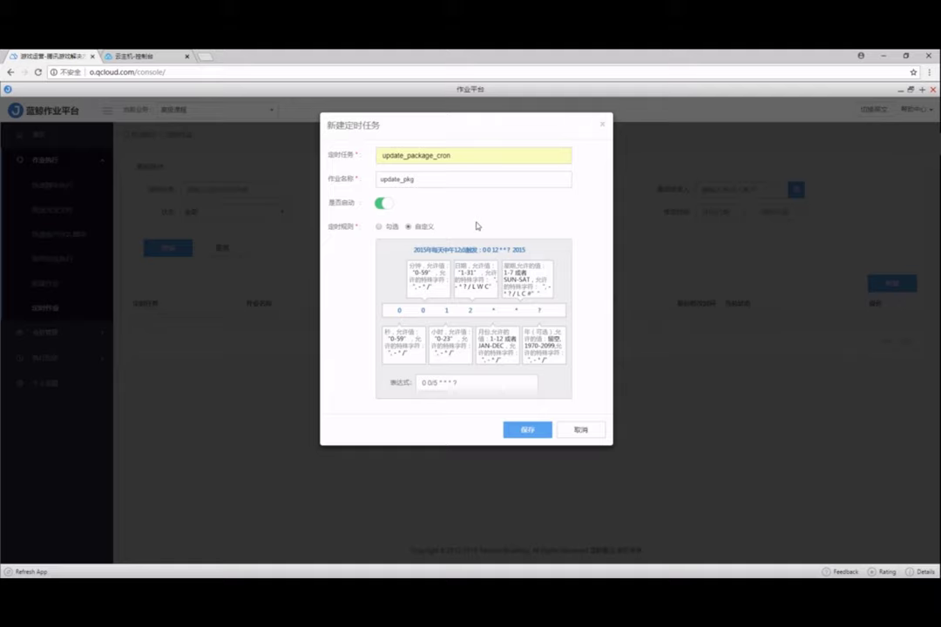
left_click(381, 227)
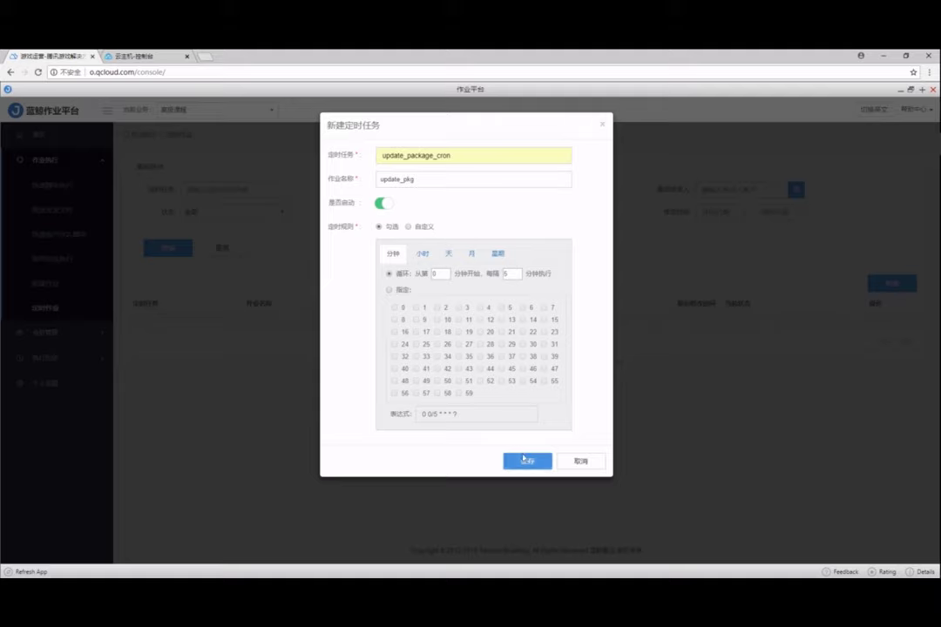
left_click(524, 463)
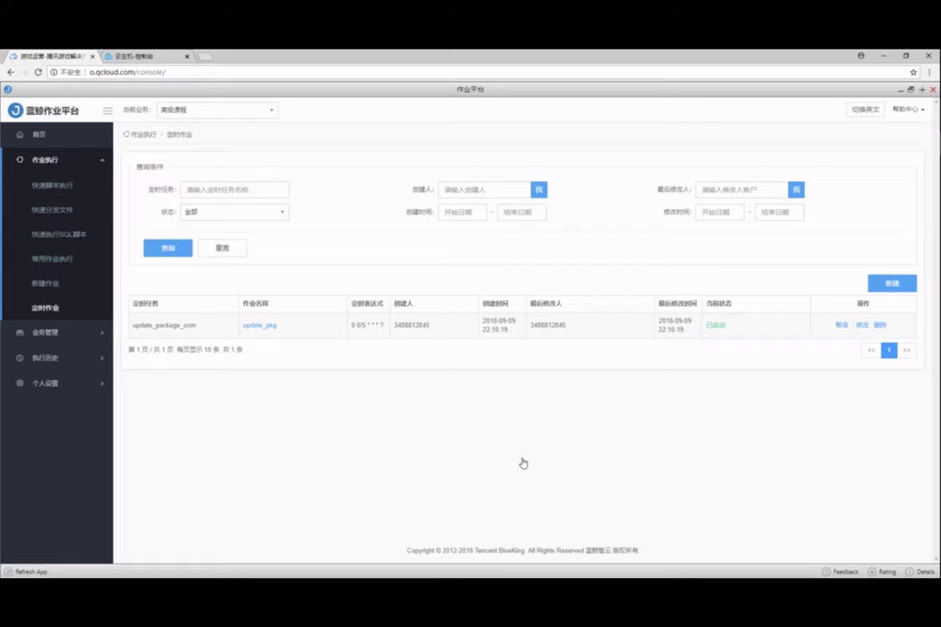
- In the execution history, open the details of the failed update_pkg run
left_click(53, 357)
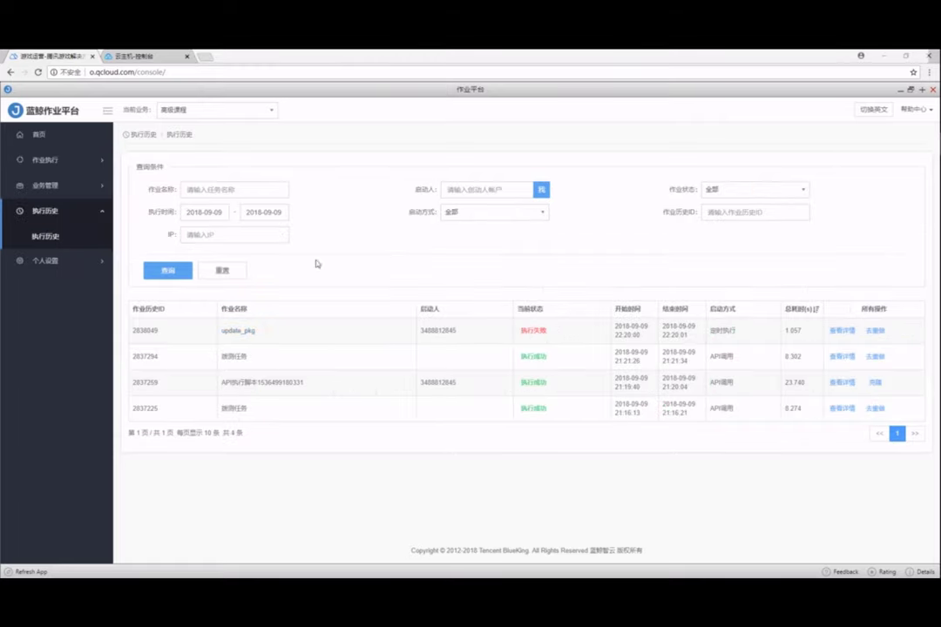
left_click_drag(144, 330, 523, 336)
left_click(529, 337)
double_click(529, 336)
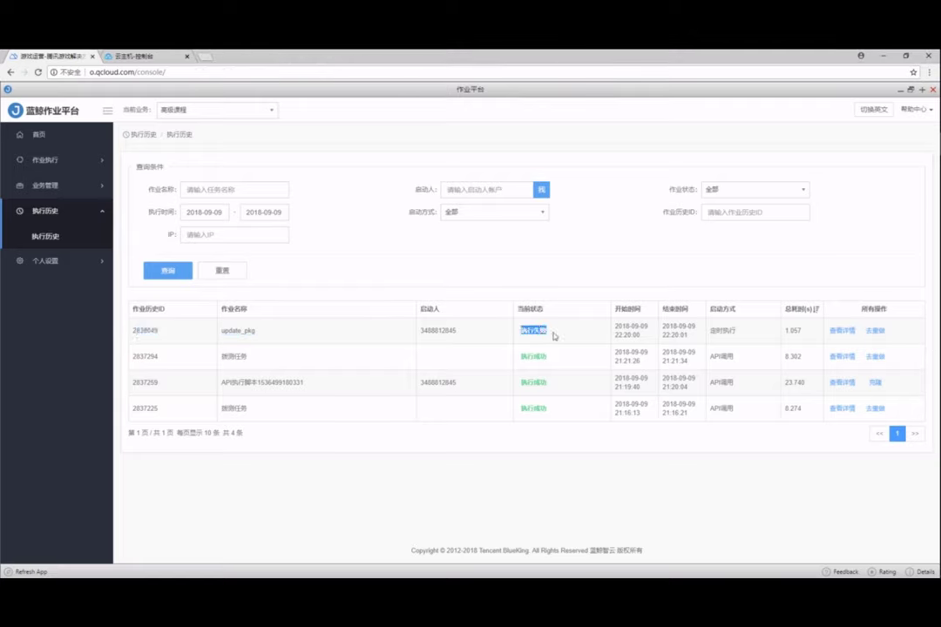
left_click(833, 332)
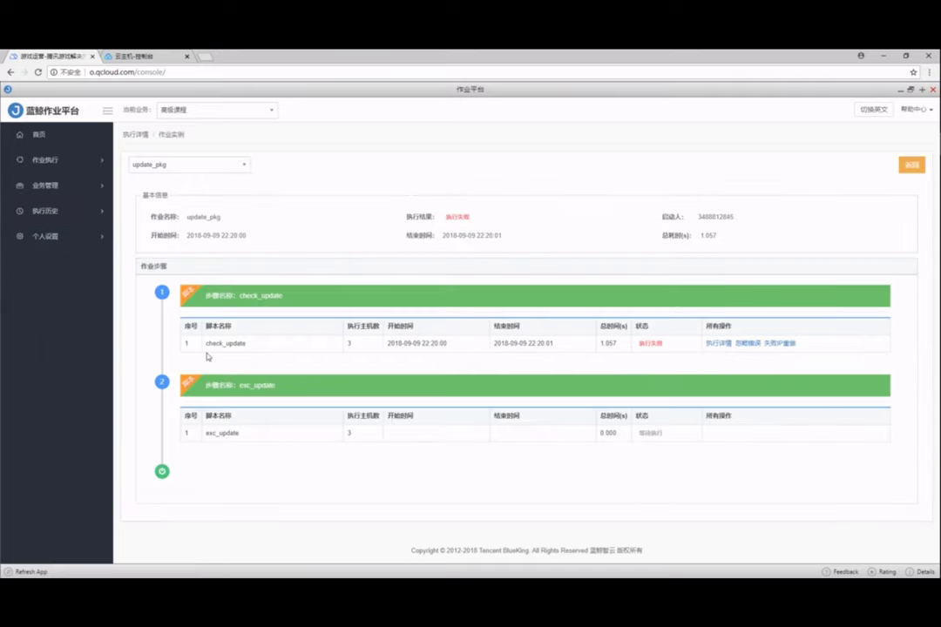
- Show the check_update log for 172.16.16.39 and highlight 'Error: No matching Packages to list'
left_click(719, 343)
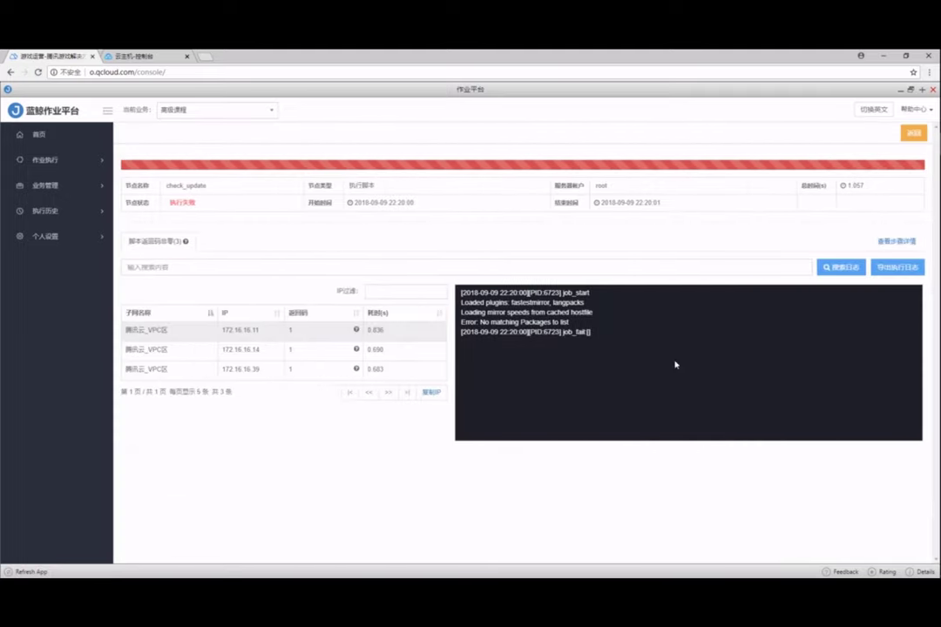
left_click(319, 373)
left_click_drag(461, 322, 637, 323)
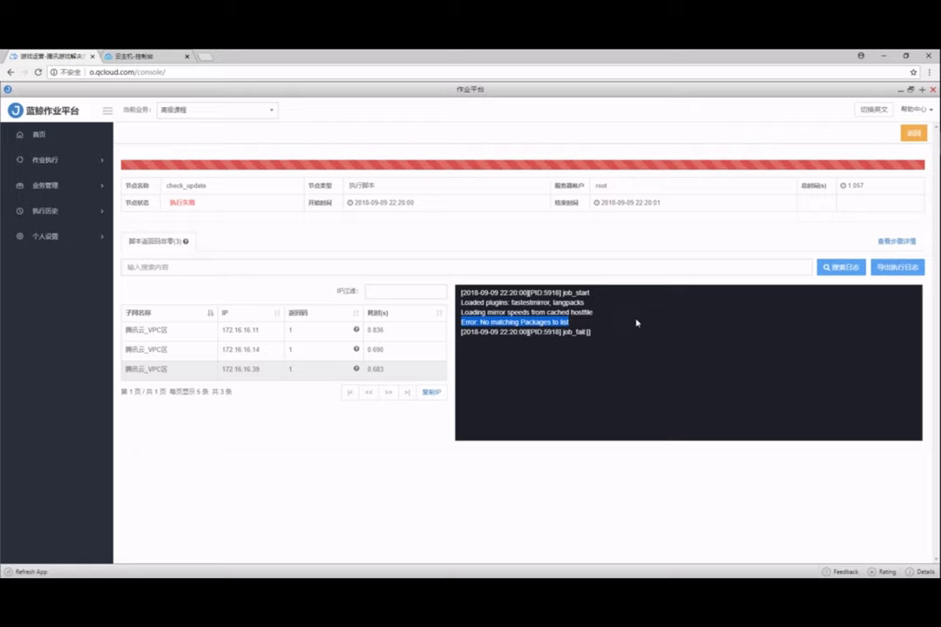
left_click(67, 166)
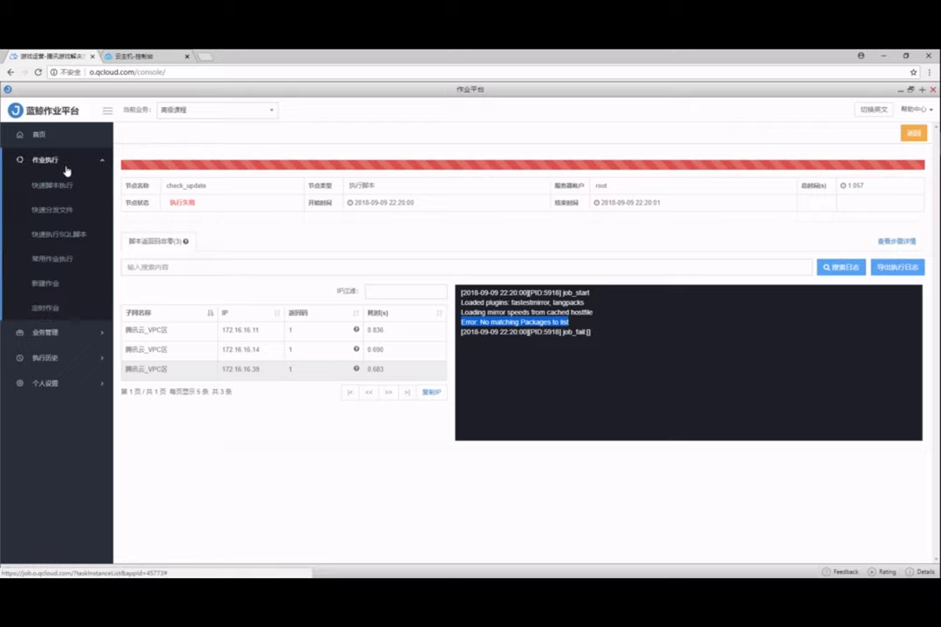
- Edit update_package_cron to run only in hour 3 (0 0/5 3 * * ?) and save
left_click(45, 308)
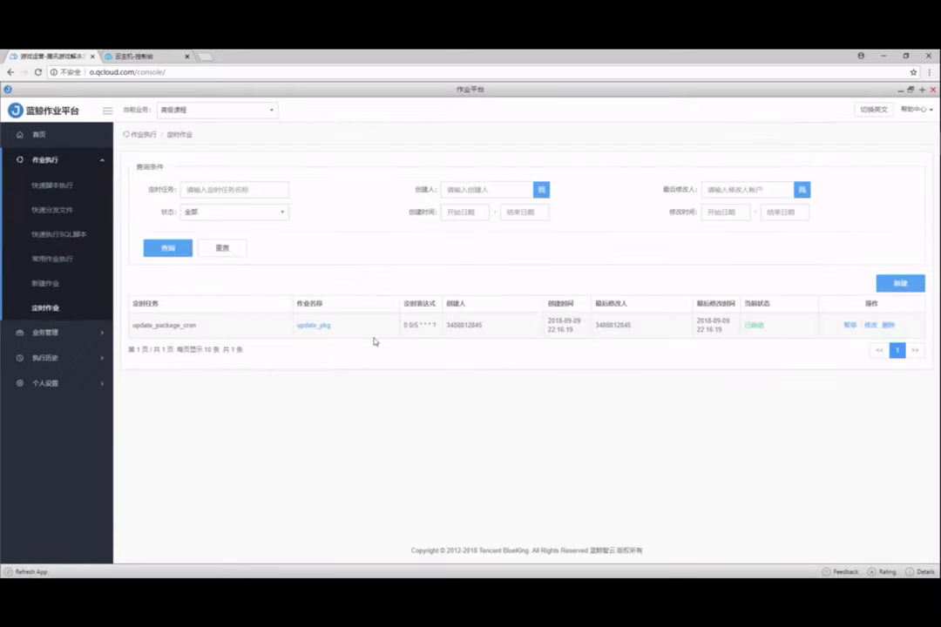
left_click(870, 326)
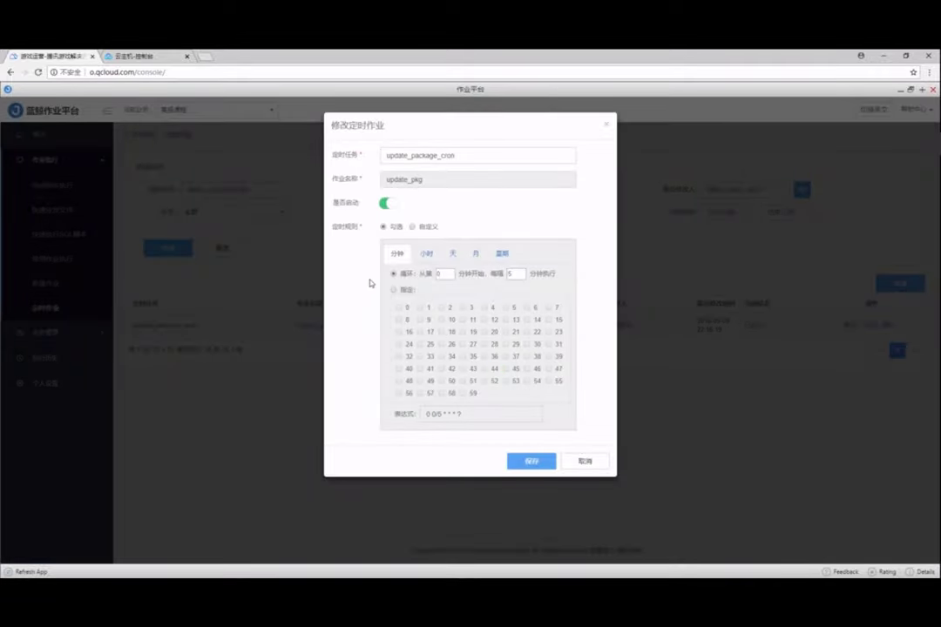
left_click(452, 253)
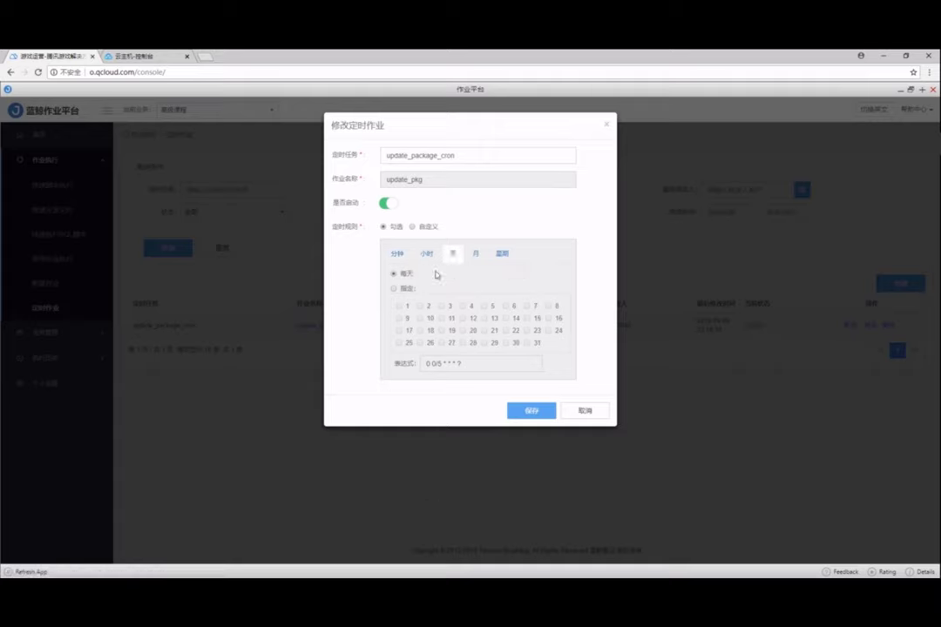
left_click(426, 254)
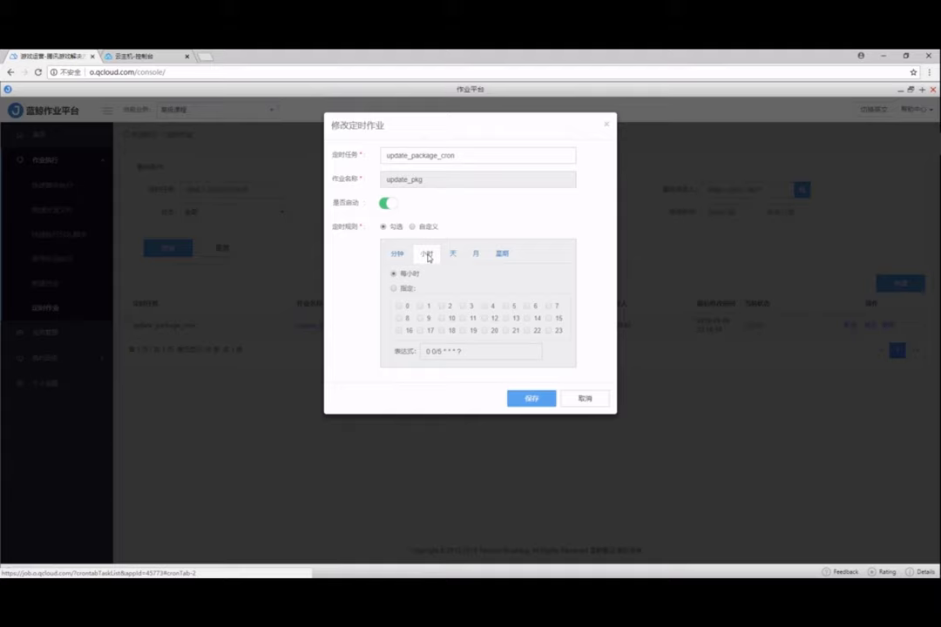
left_click(393, 288)
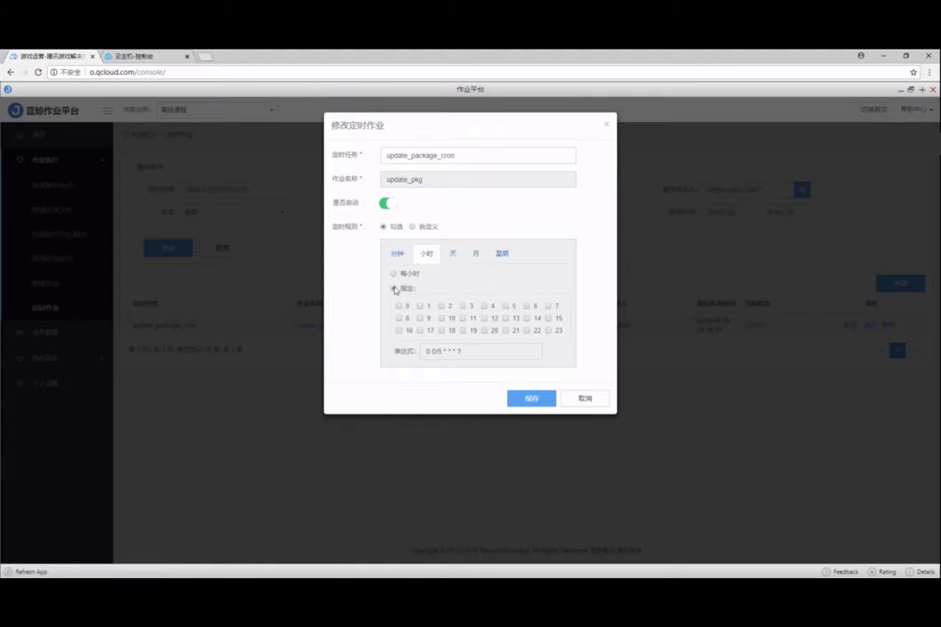
left_click(463, 306)
left_click(531, 398)
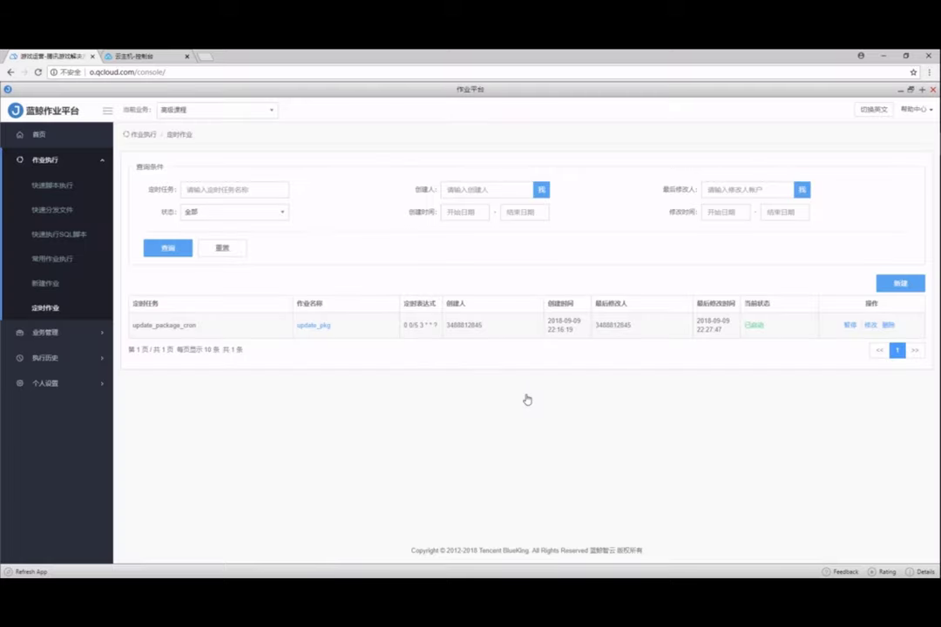